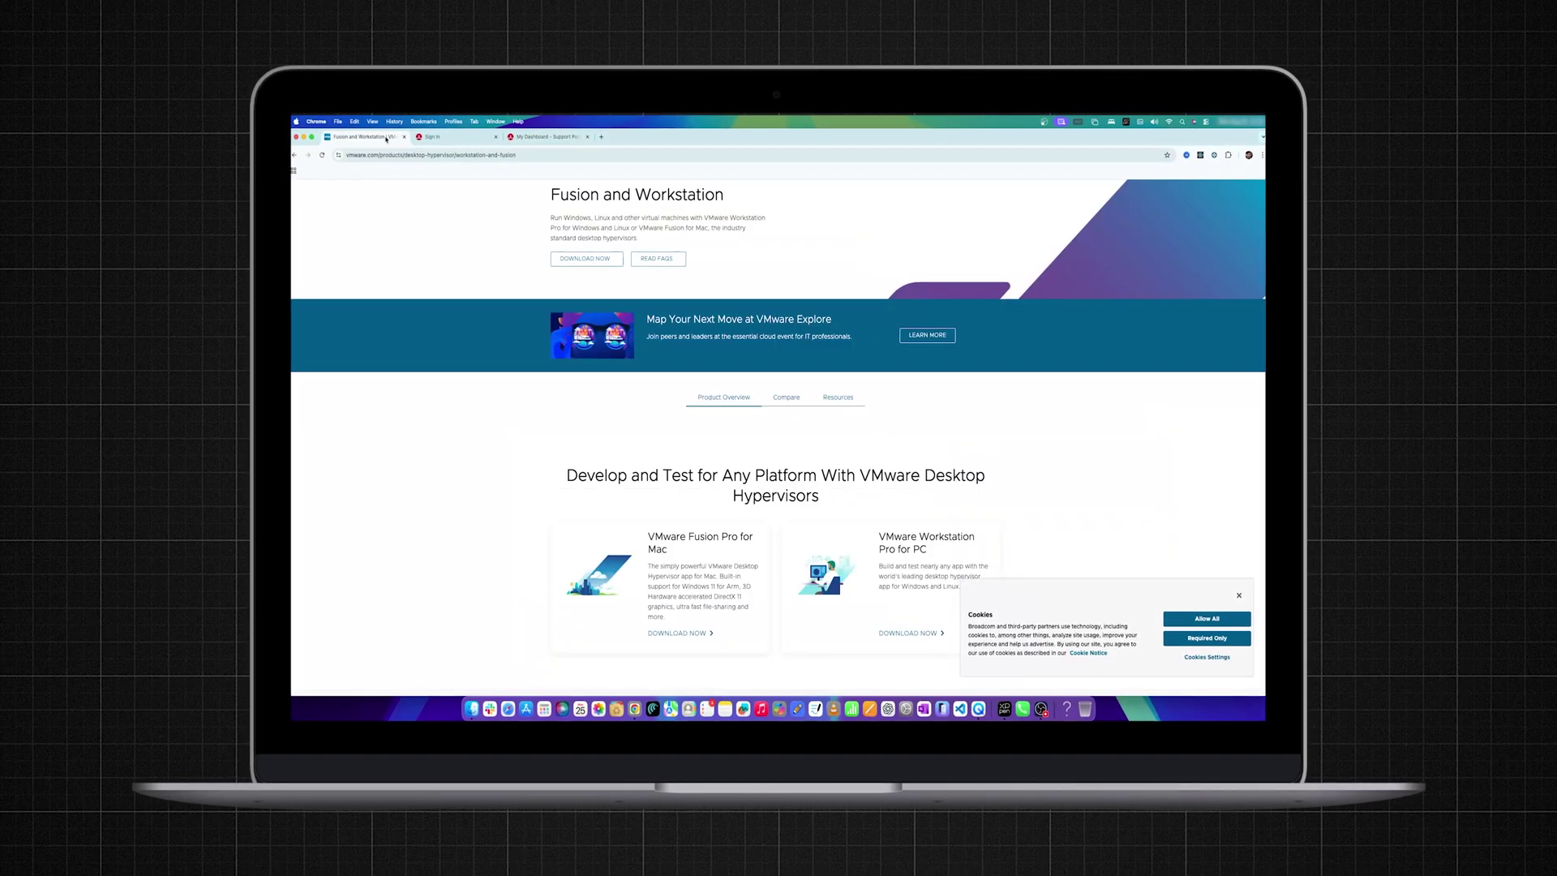
Clear out the old Chrome pages and leave one new tab on the Google start page.
scroll(721, 490, "down", 3)
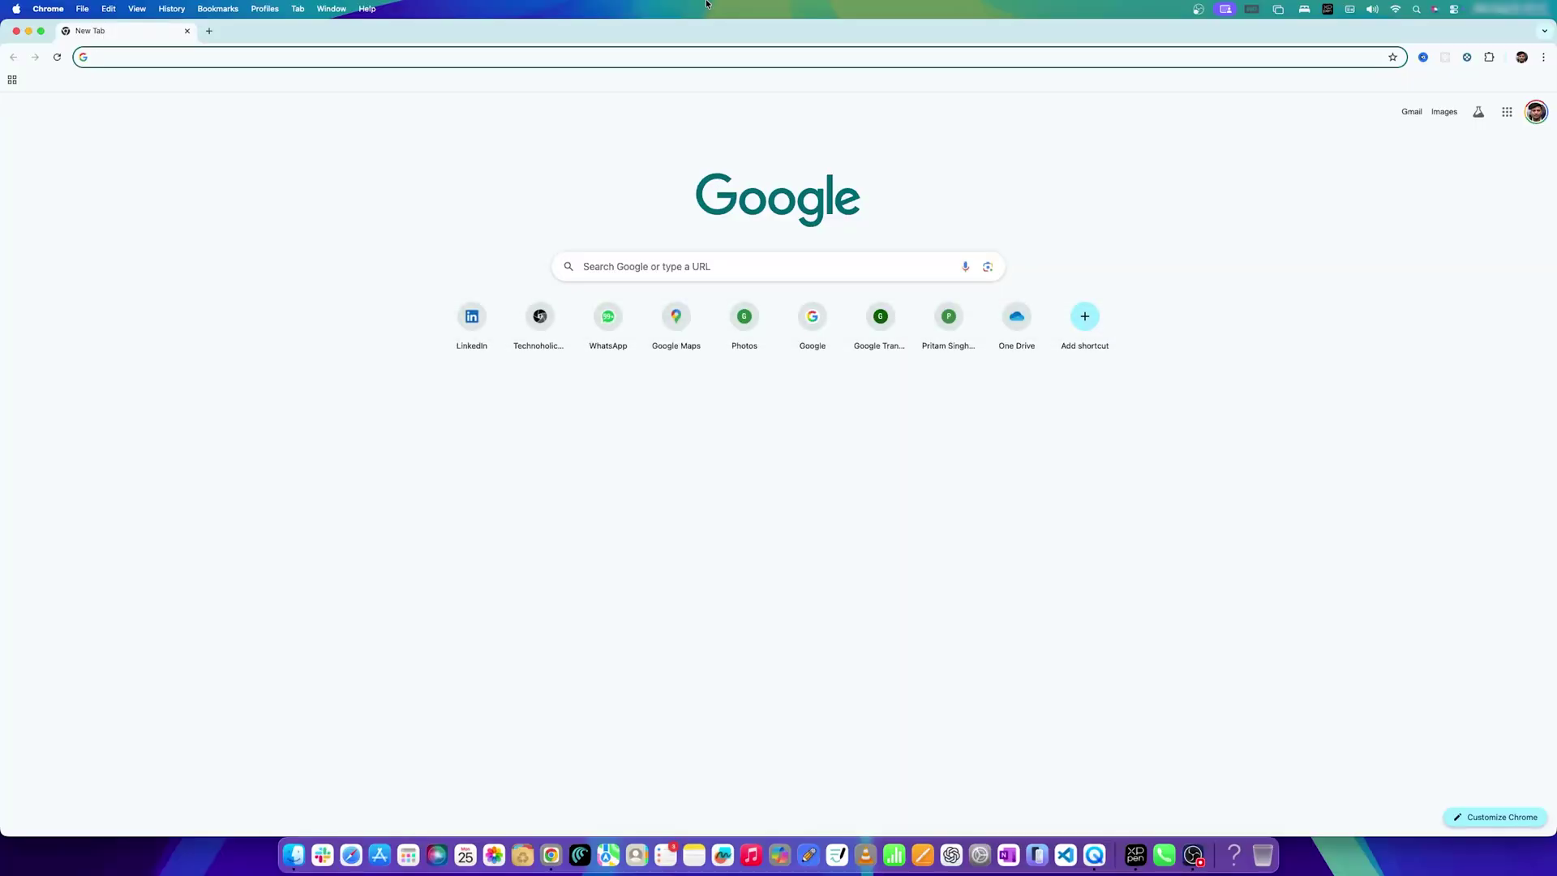
Search for vmwarefusion and open the Fusion and Workstation product page.
type("vm")
key("Return")
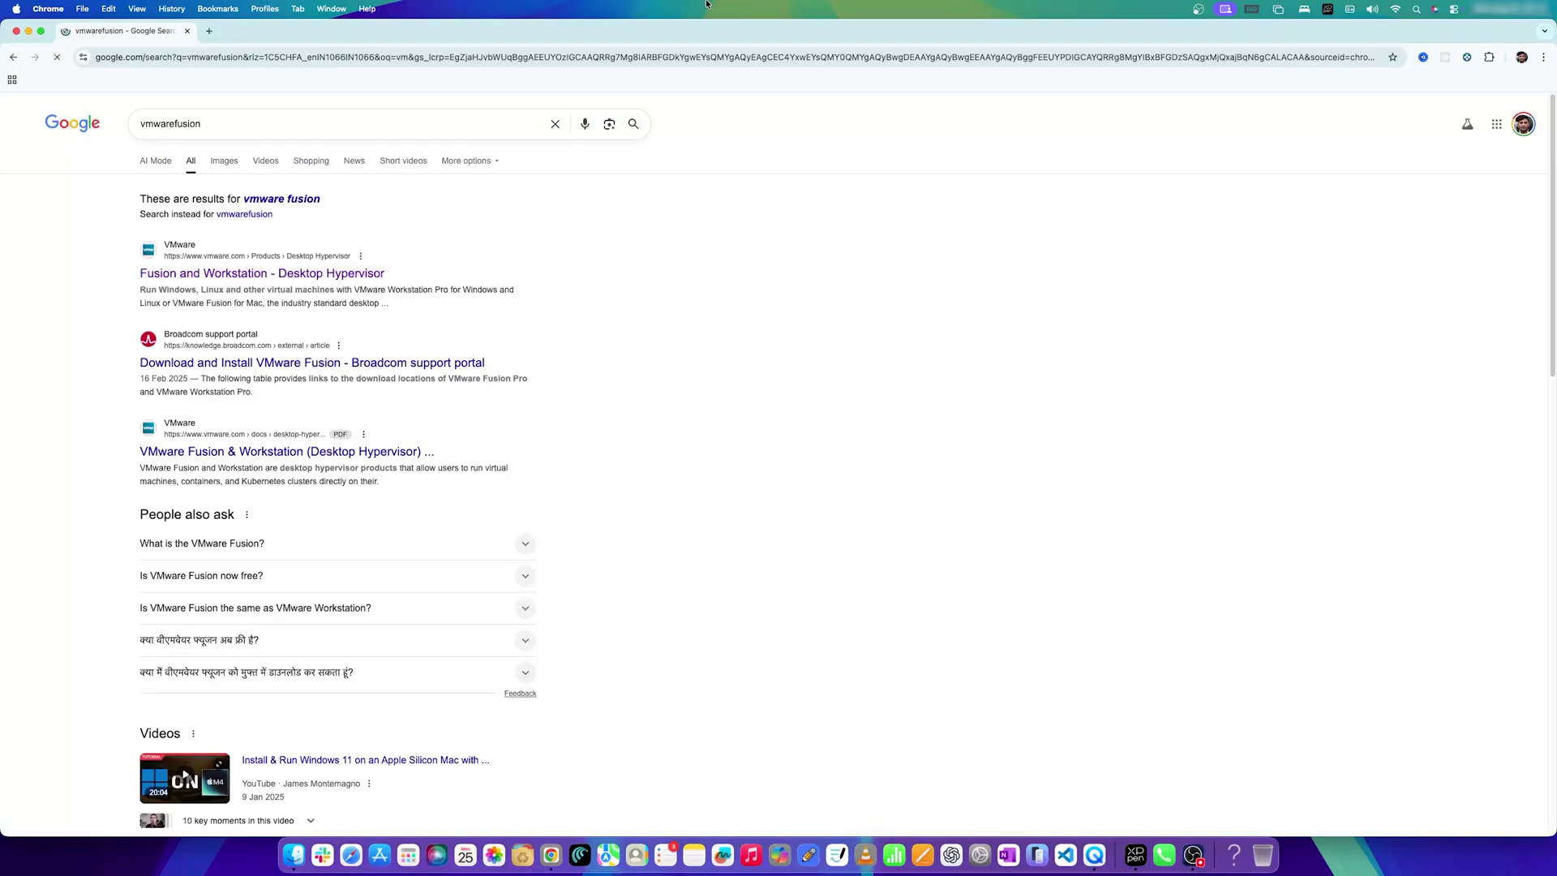
left_click(319, 273)
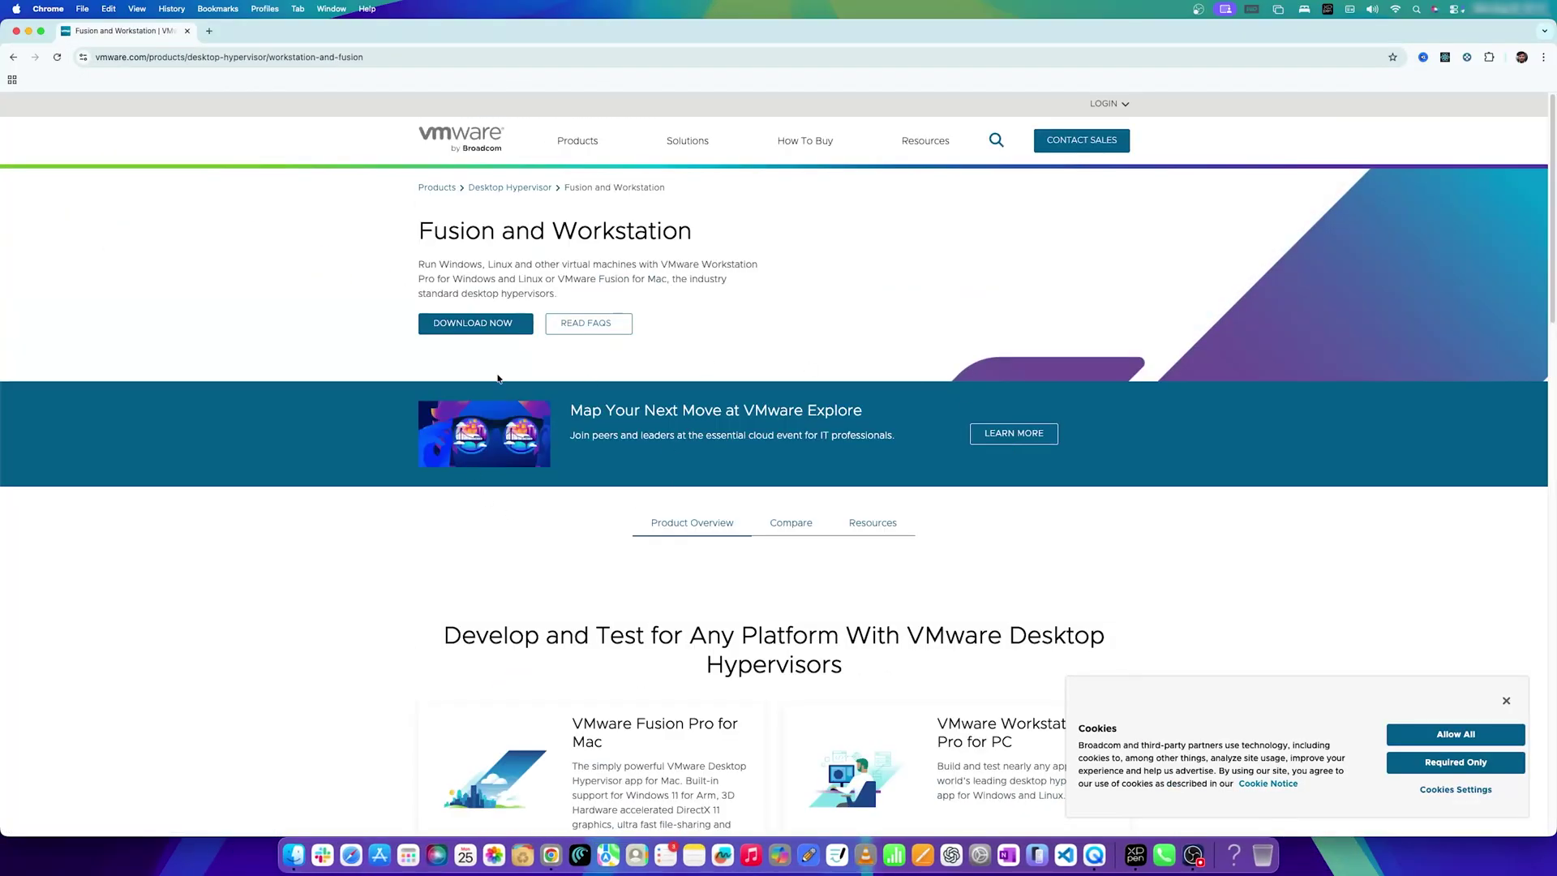
scroll(563, 479, "down", 3)
scroll(486, 475, "down", 1)
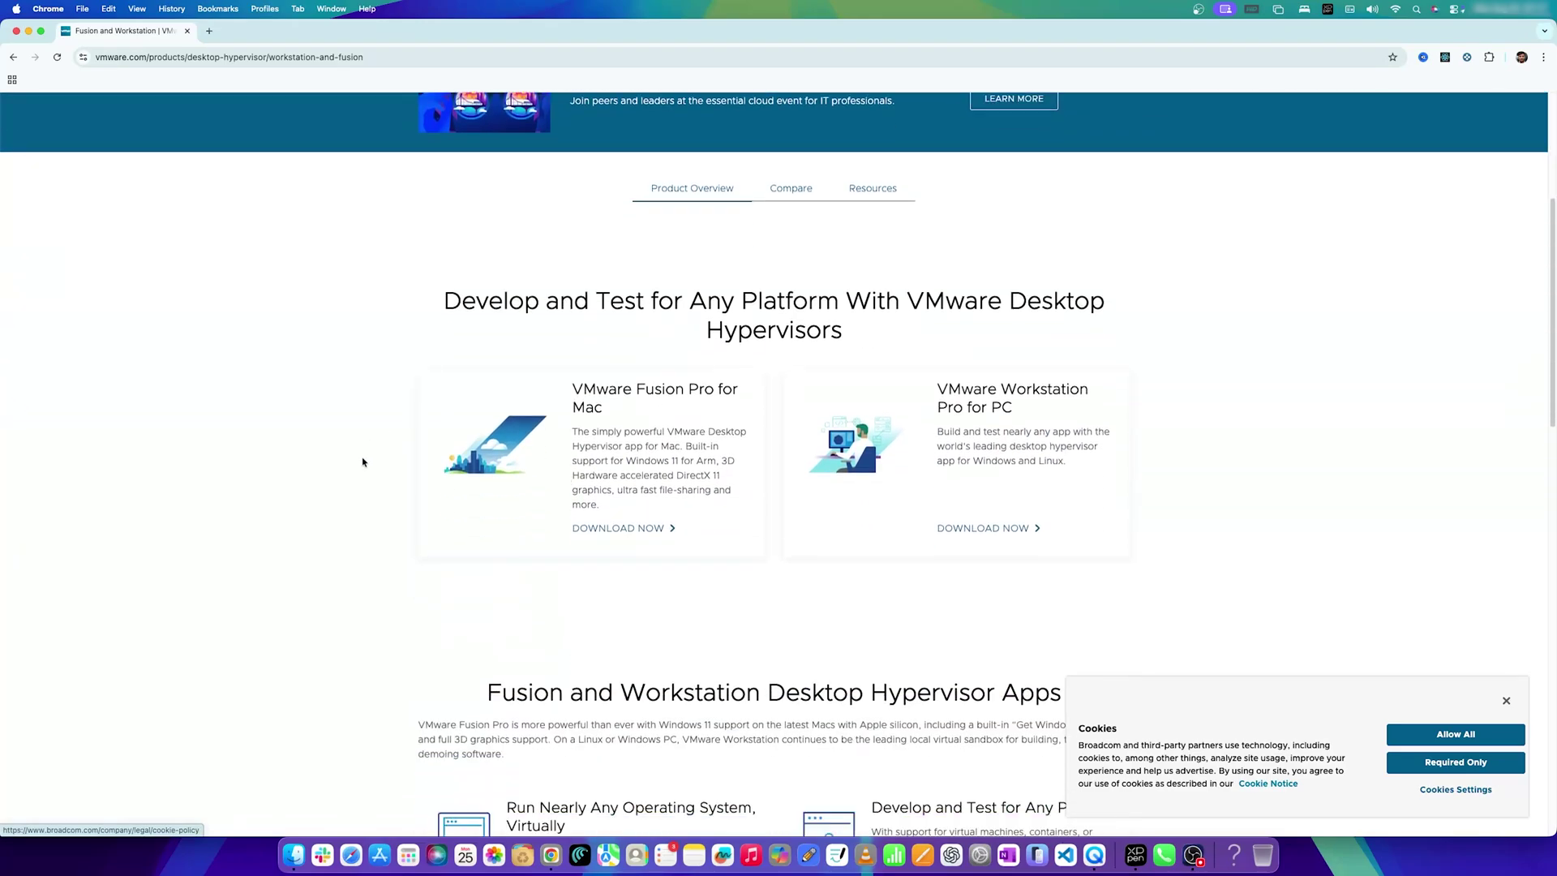
scroll(538, 468, "up", 3)
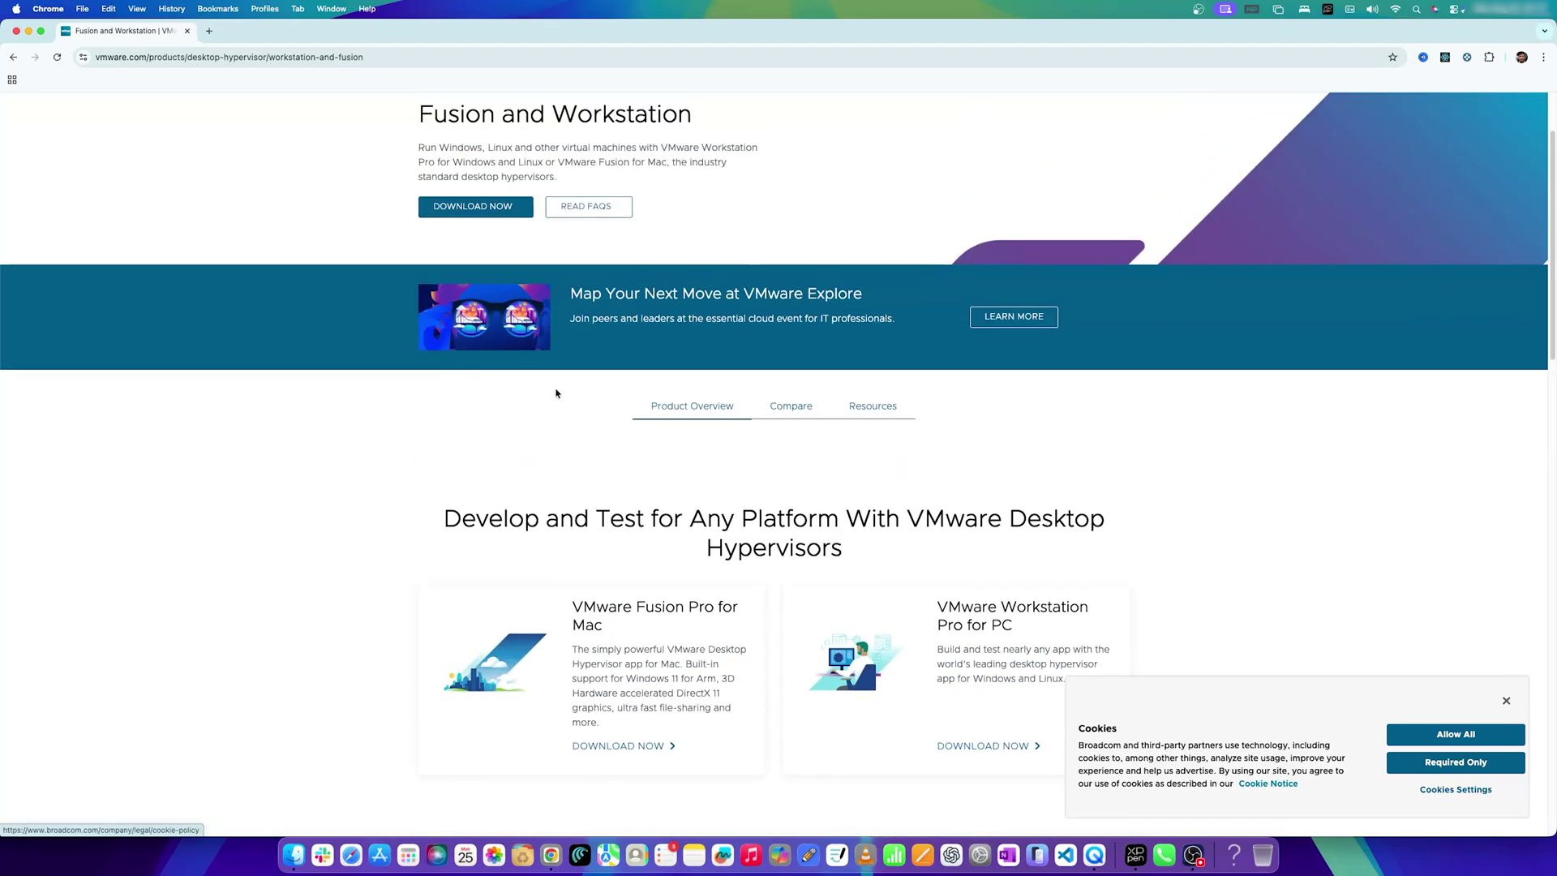
scroll(560, 477, "down", 3)
scroll(538, 464, "up", 3)
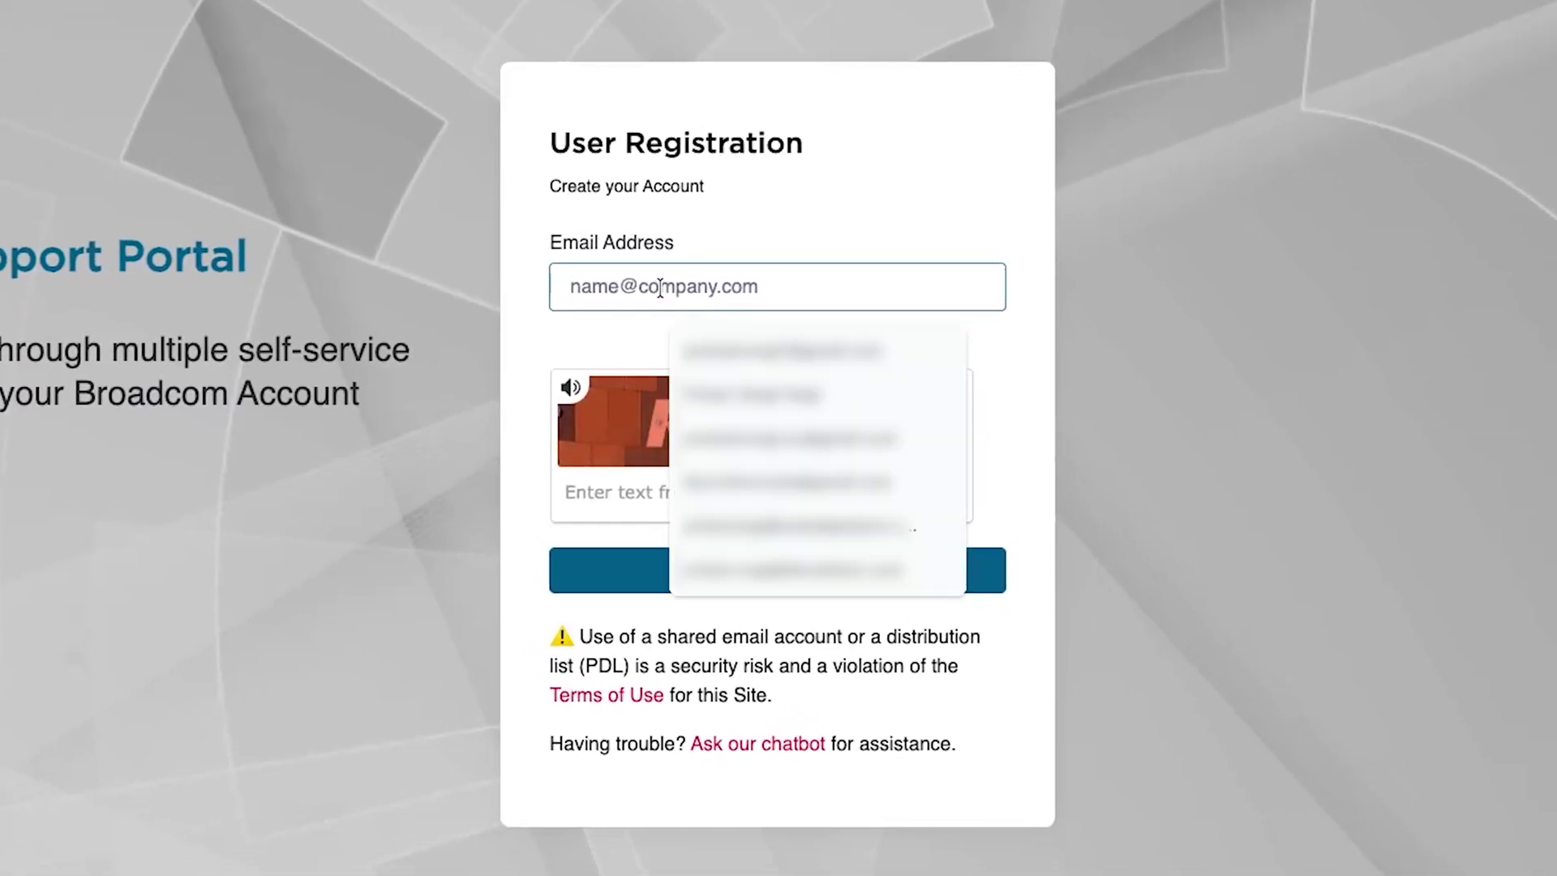
Submit the registration form with the account e-mail and the captcha code.
left_click(840, 628)
left_click(840, 628)
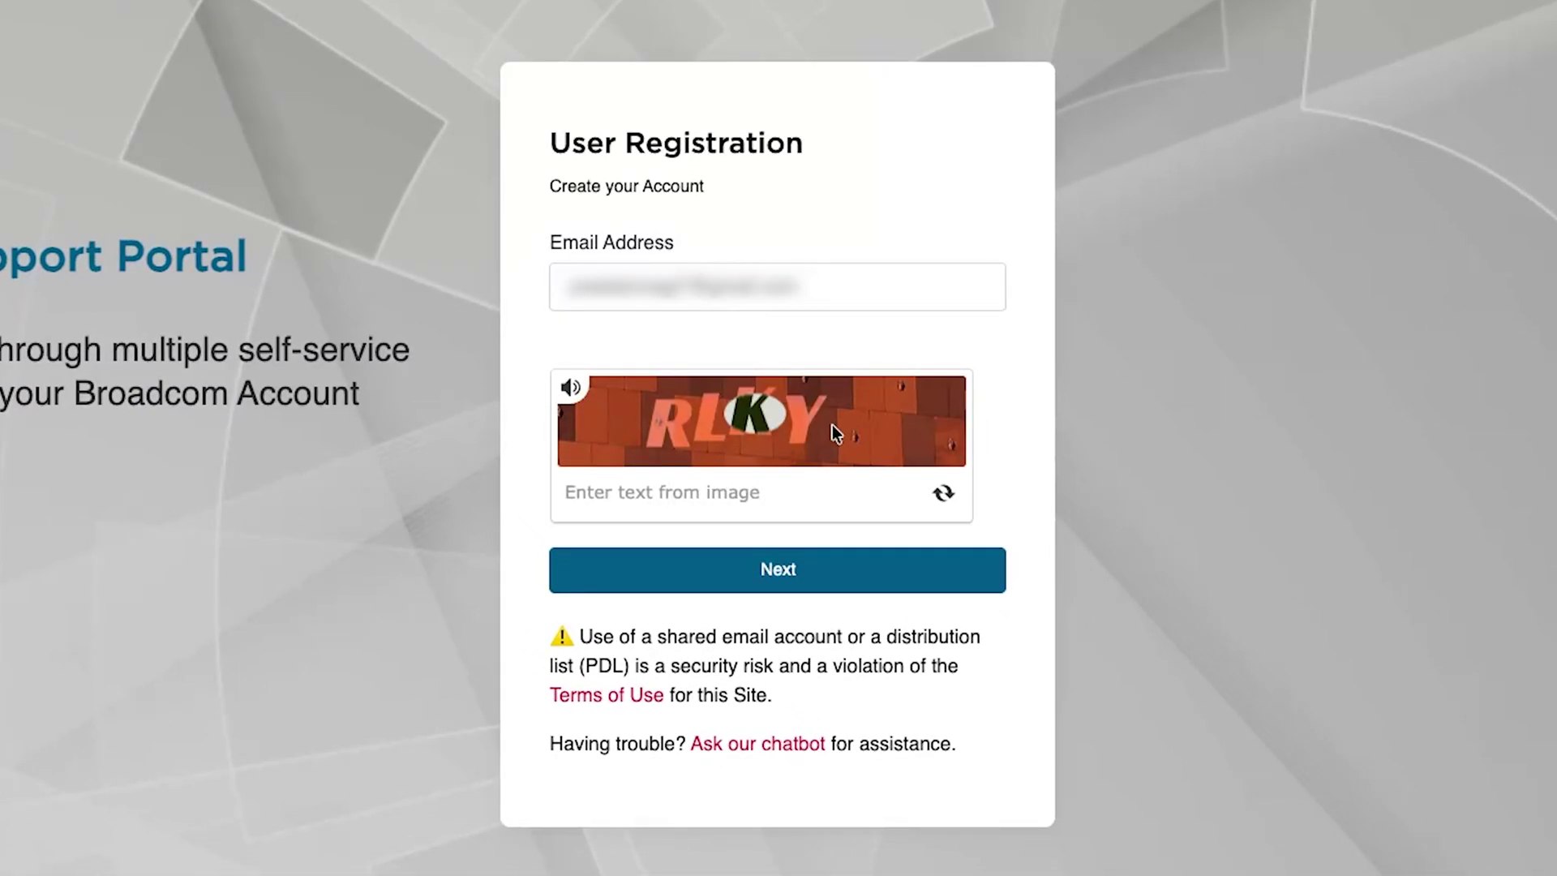
type("RLKY")
left_click(794, 568)
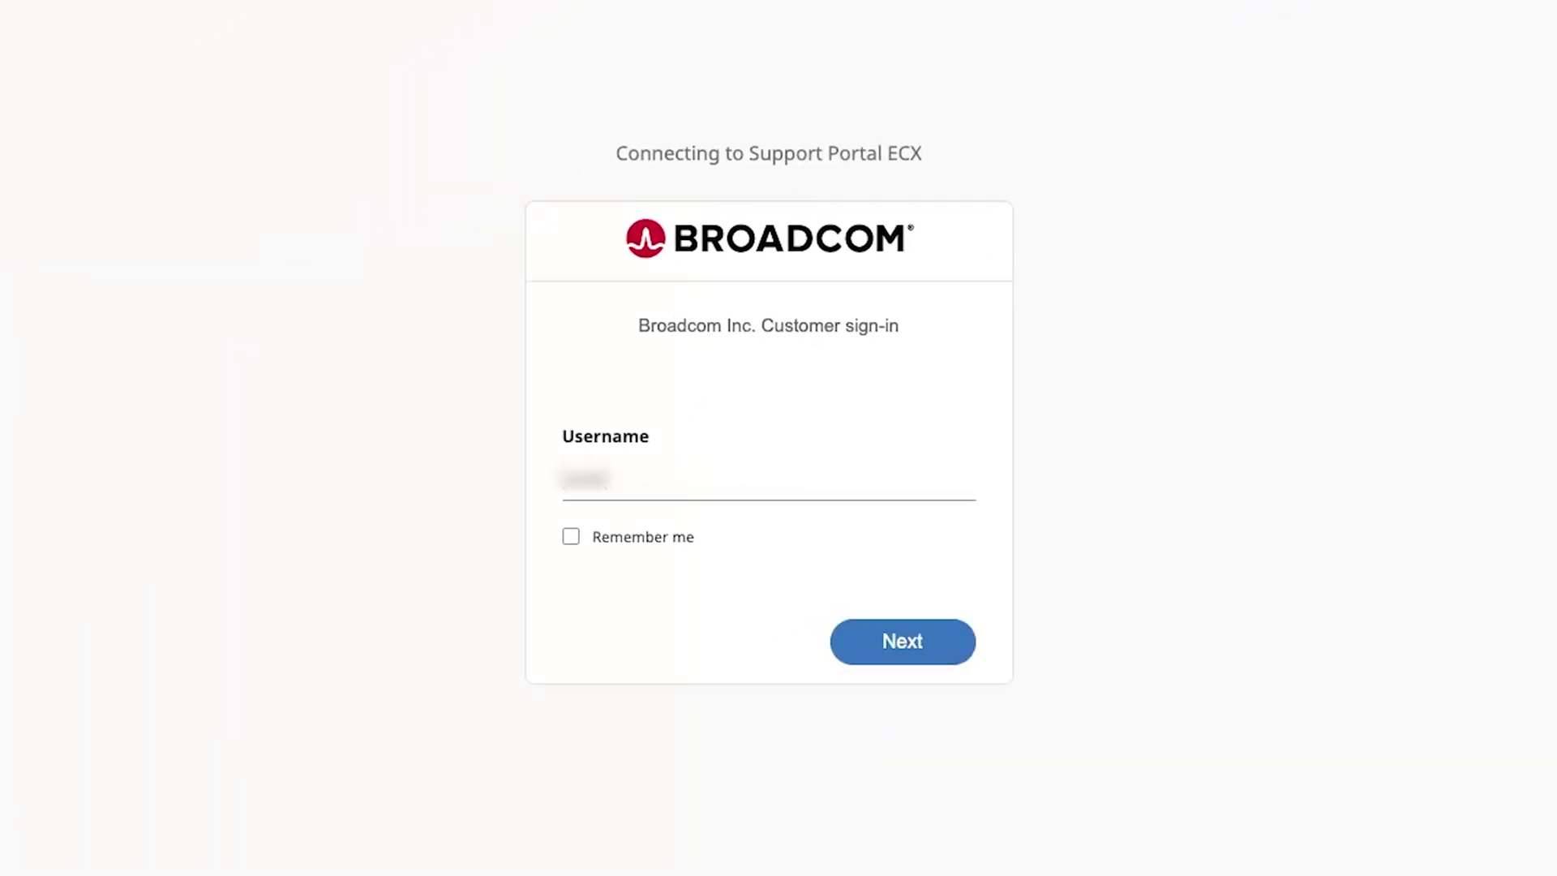
Enter the account e-mail as the username, remember it, and continue signing in.
type("@example.com")
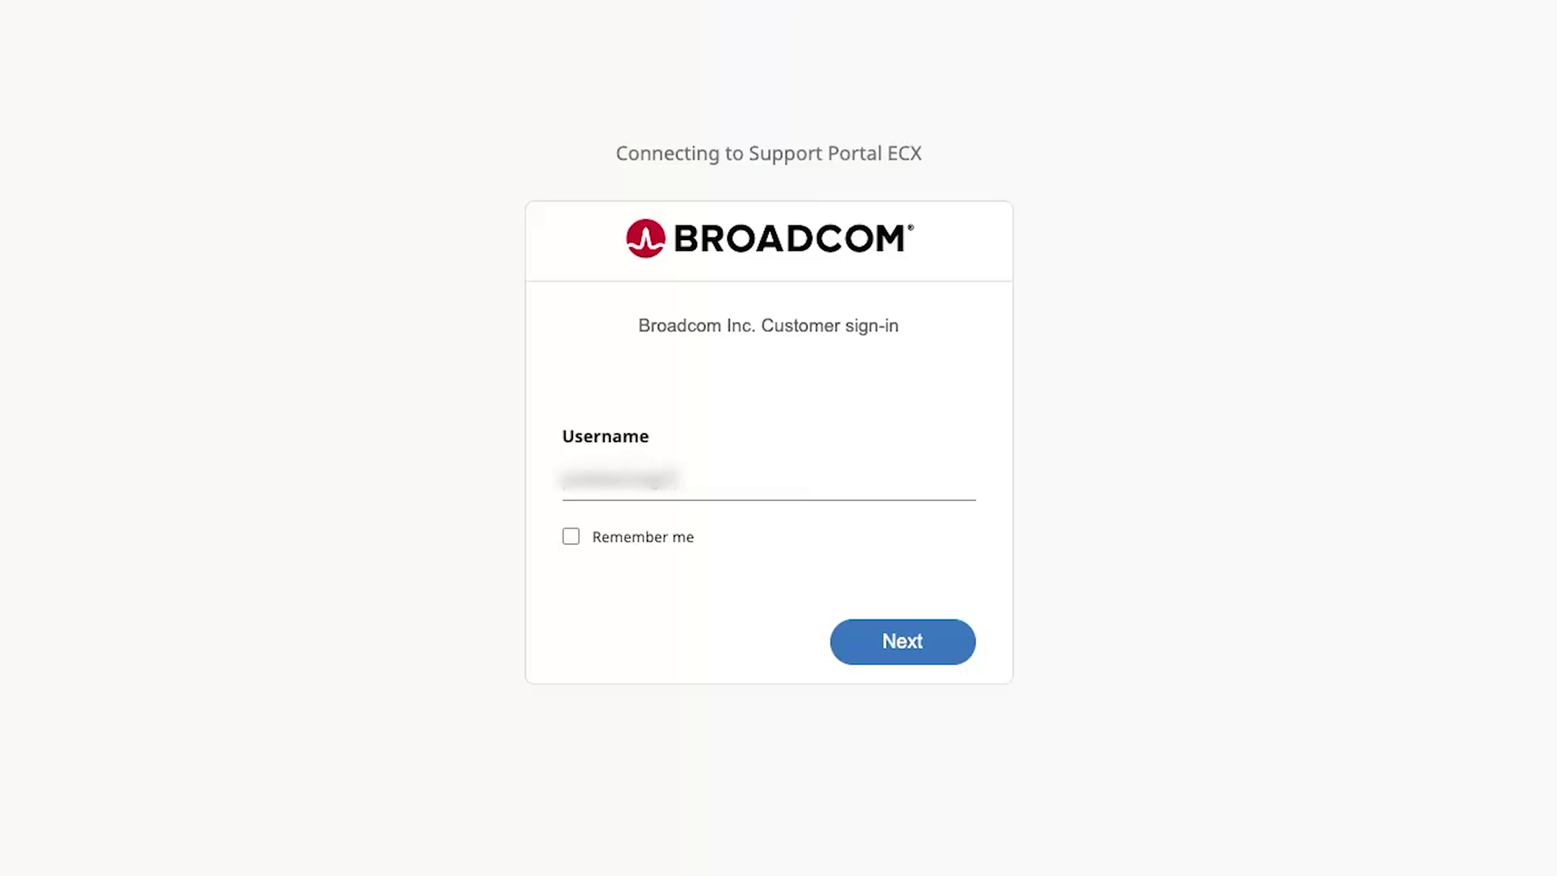
type("mail.com")
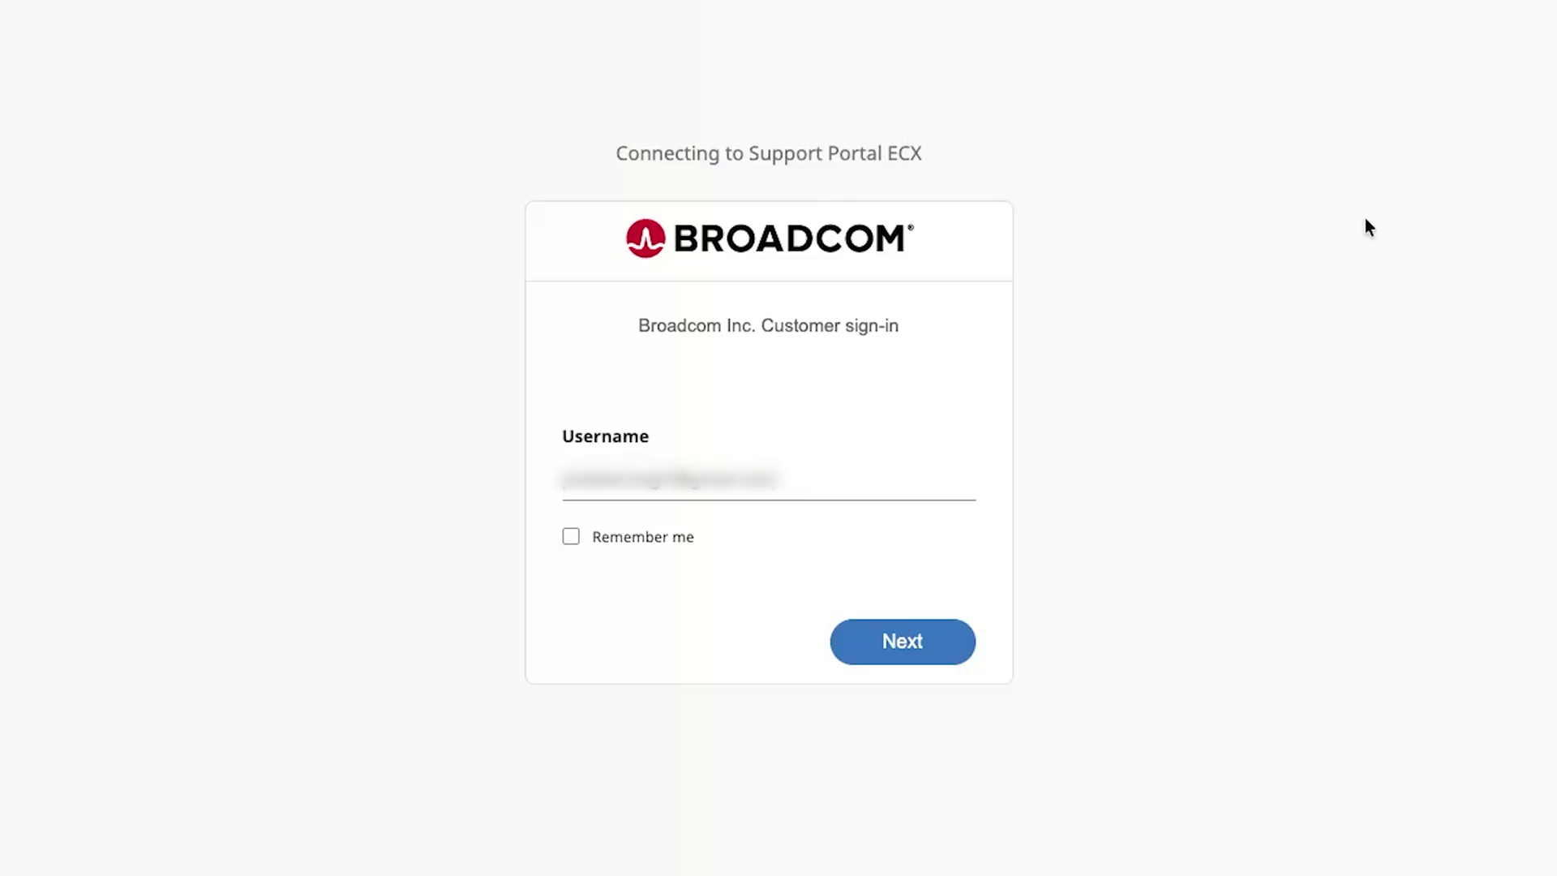
left_click(676, 542)
left_click(884, 631)
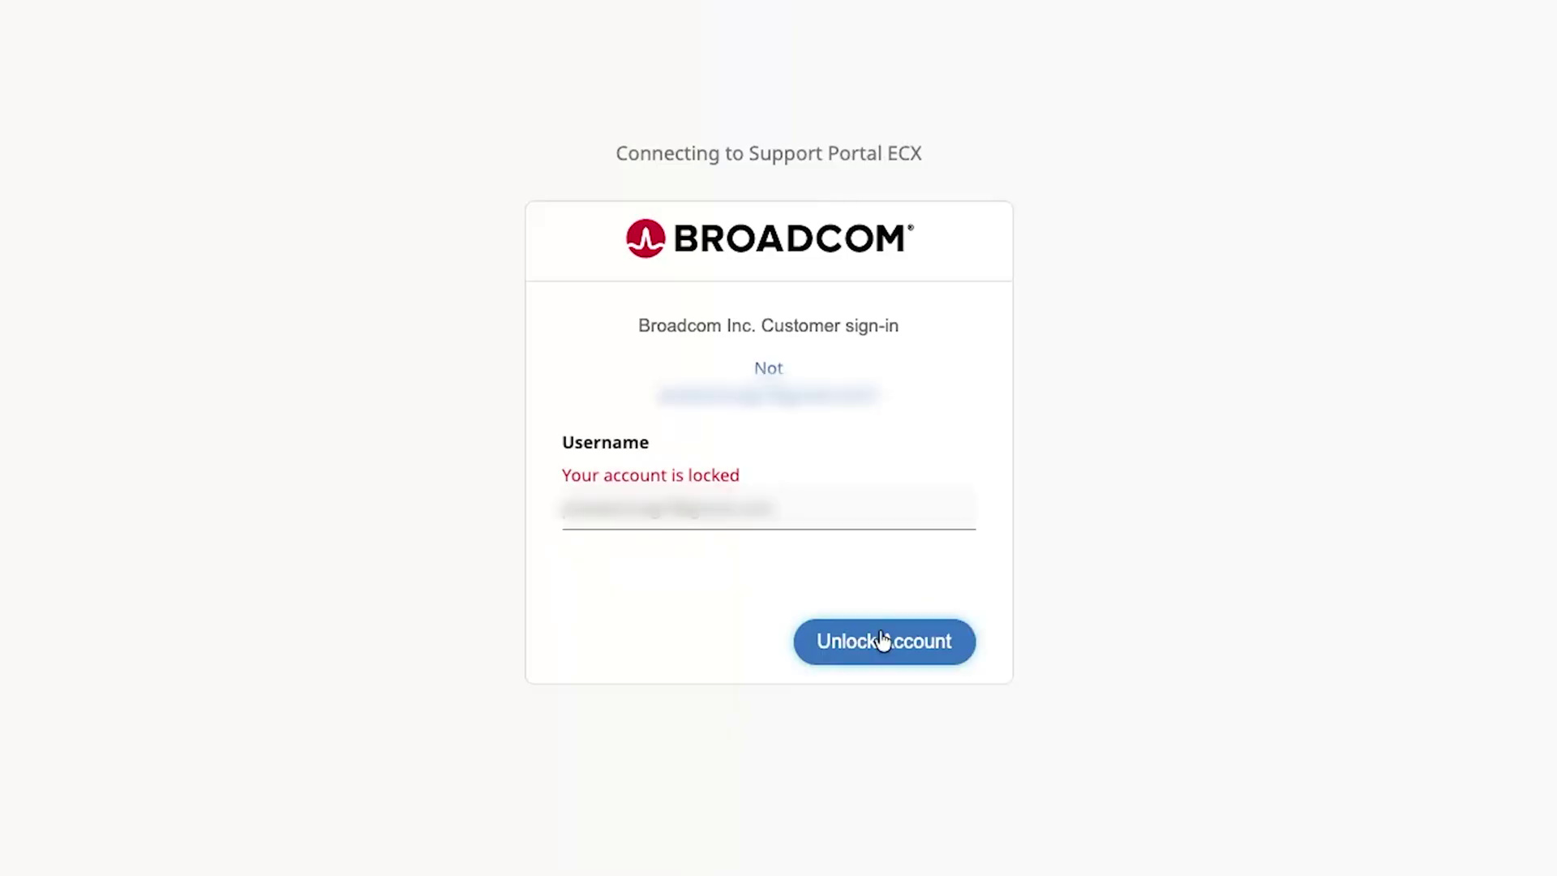
Unlock the account by e-mail, then sign in again with the saved username.
left_click(881, 639)
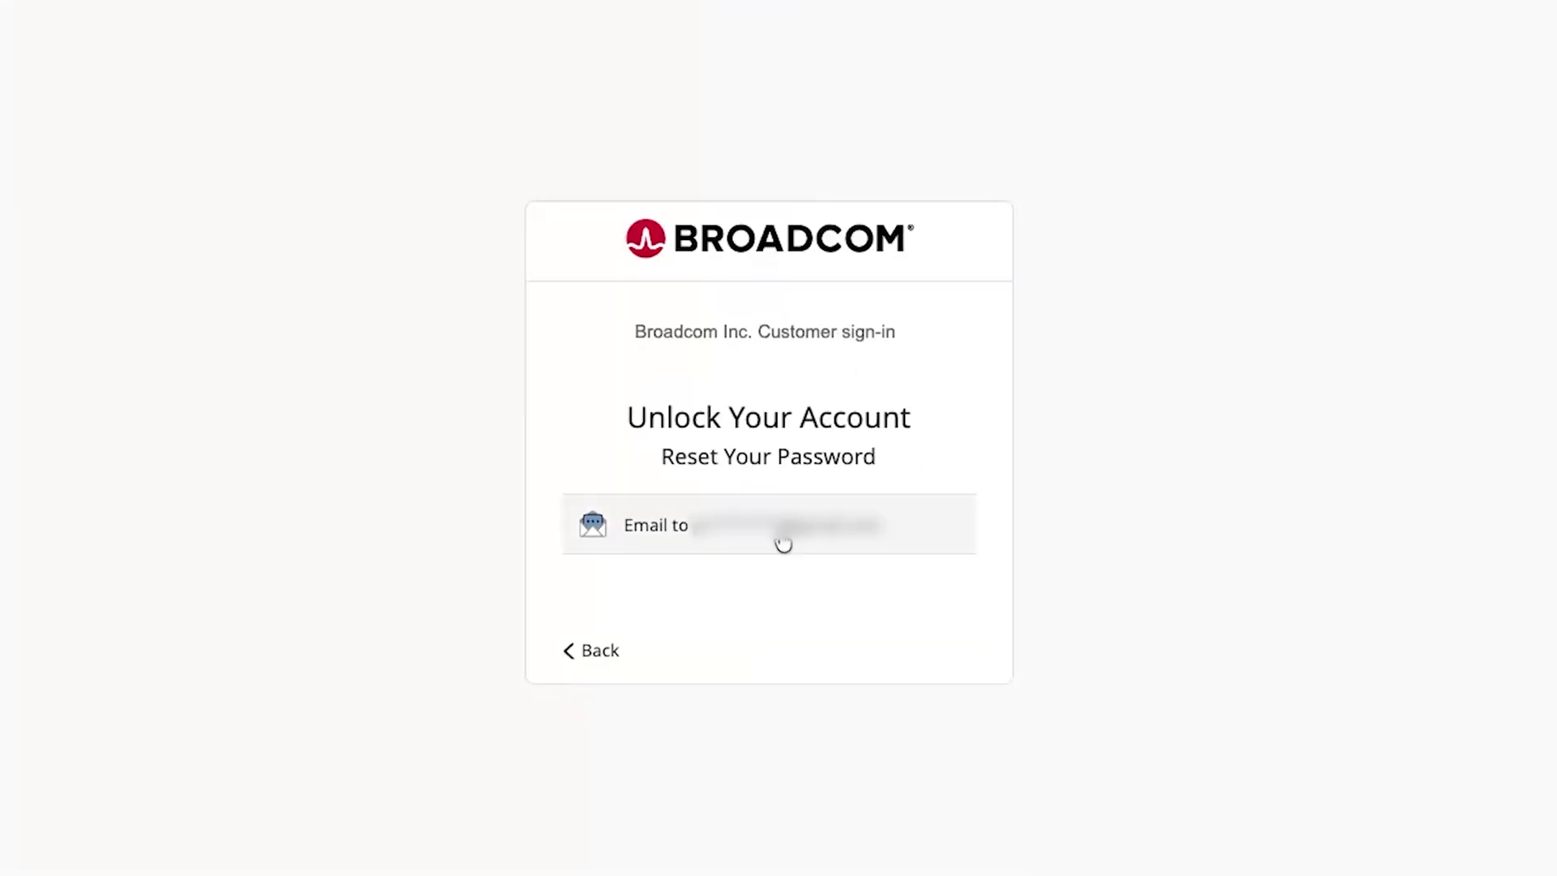
left_click(780, 529)
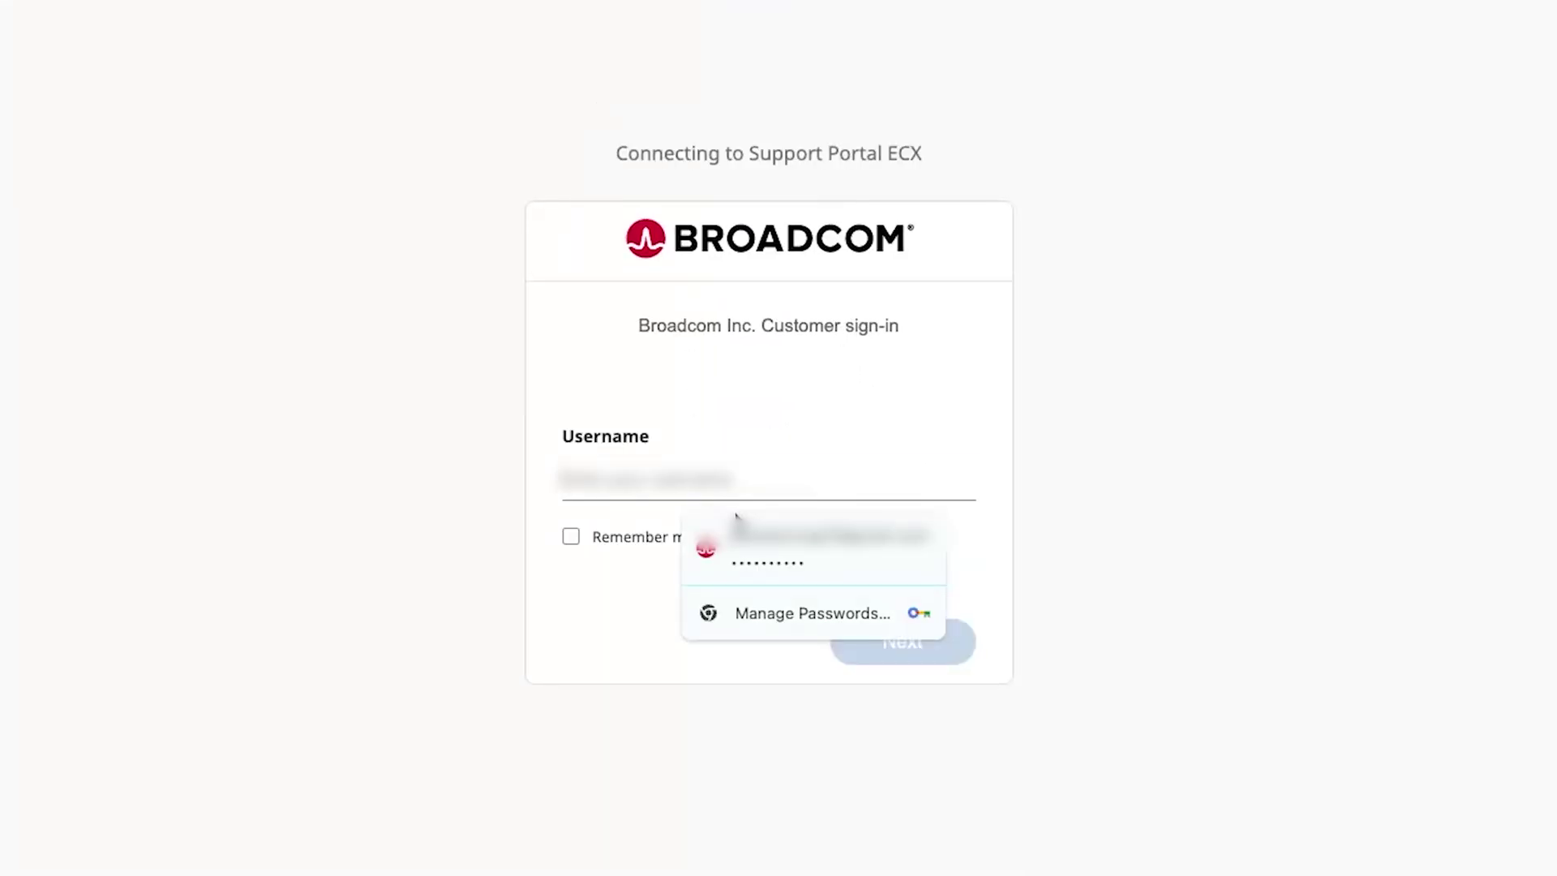
left_click(740, 540)
left_click(899, 639)
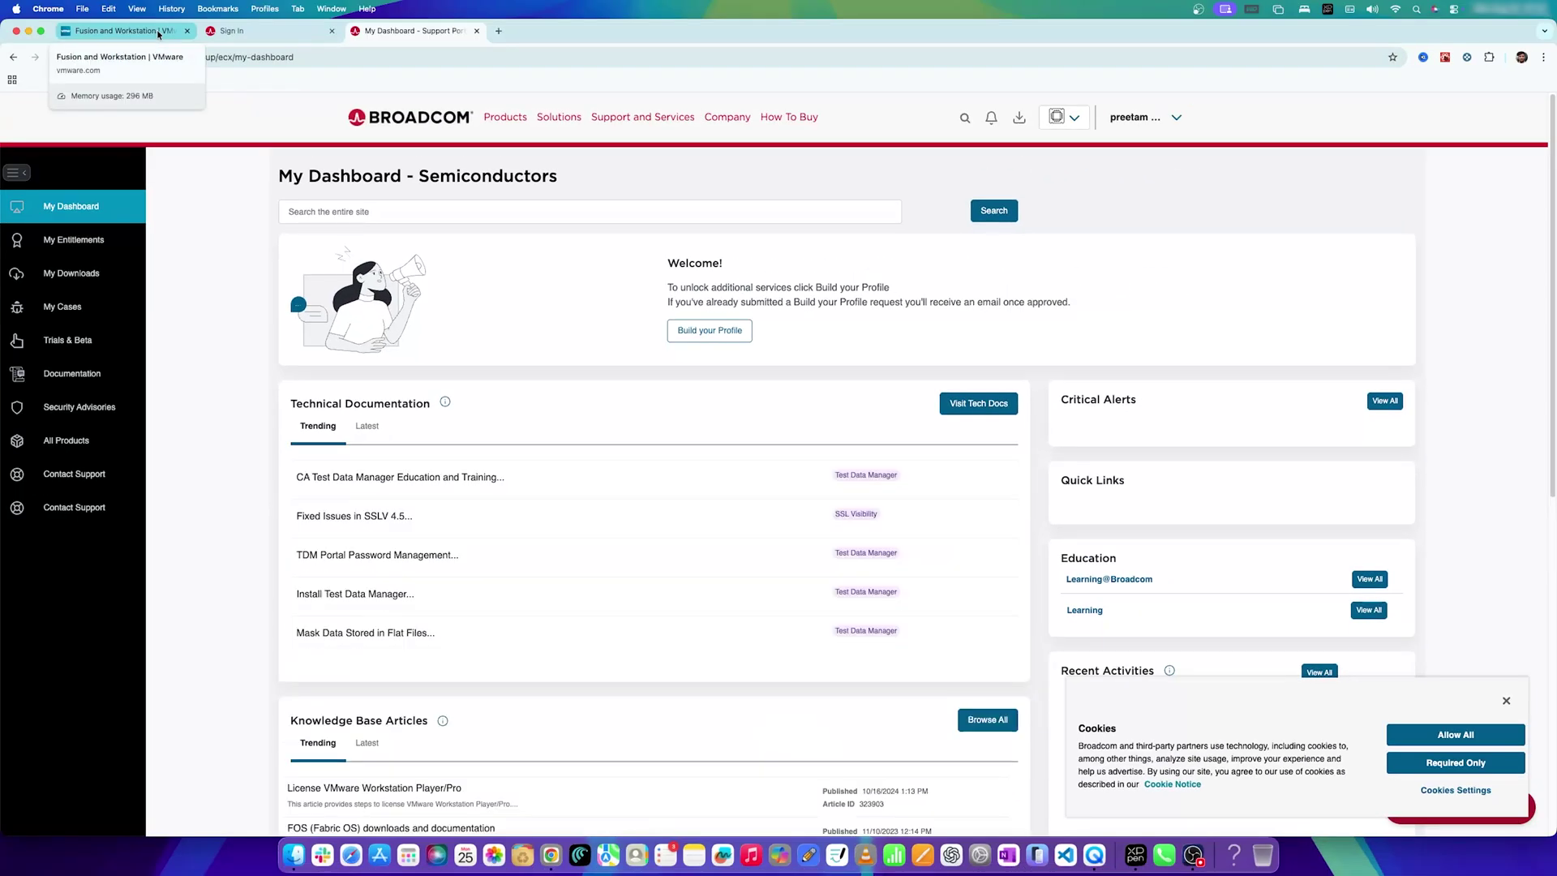
From the Fusion and Workstation page, start the Fusion Pro for Mac download and open the free downloads list.
left_click(159, 33)
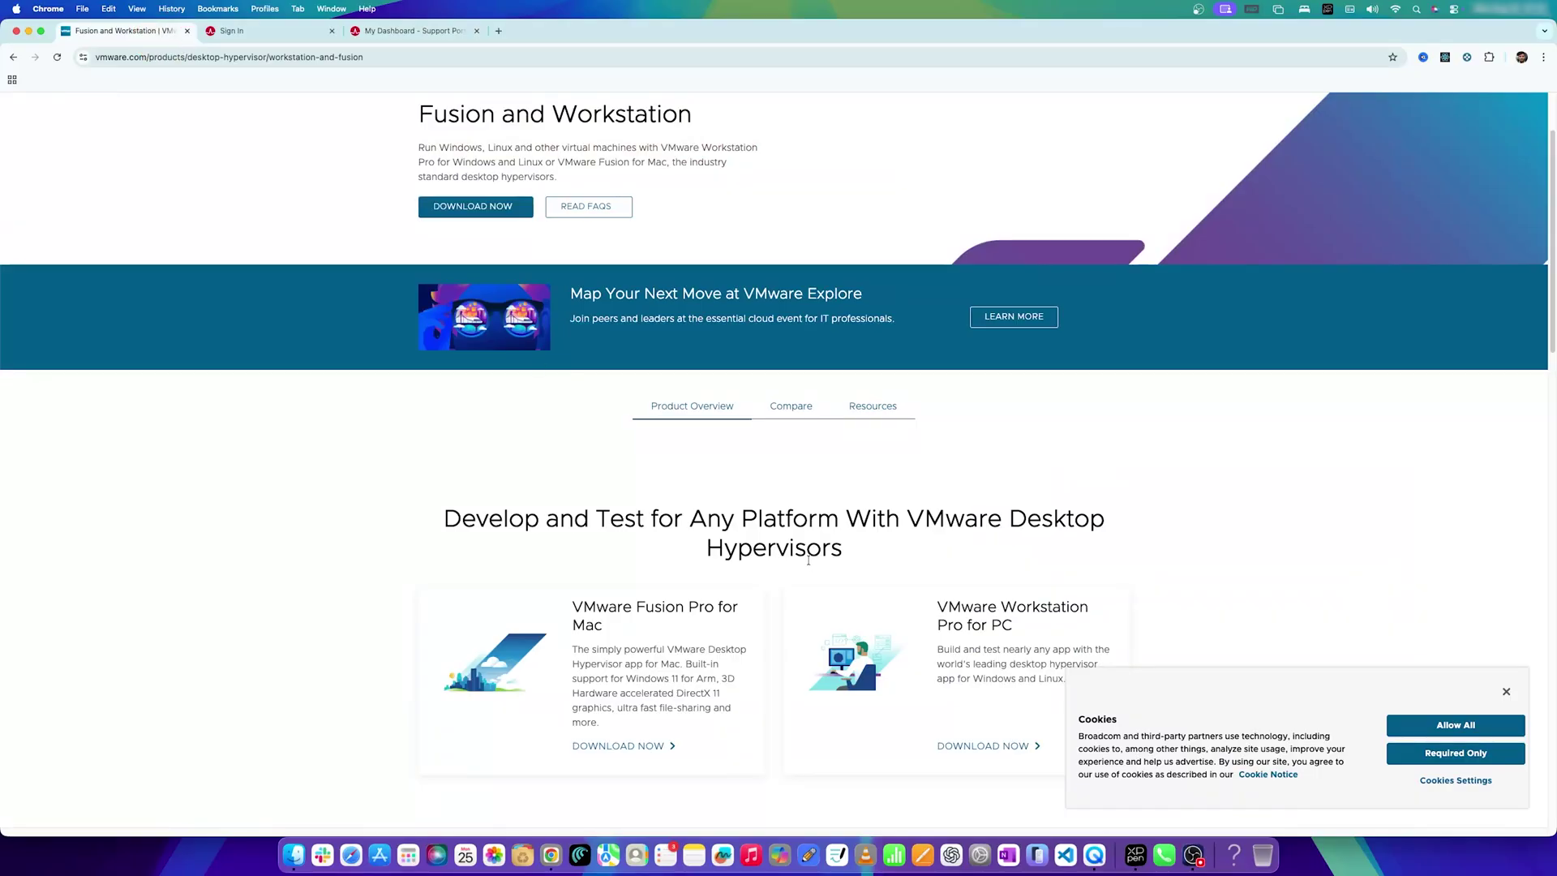
scroll(695, 533, "down", 3)
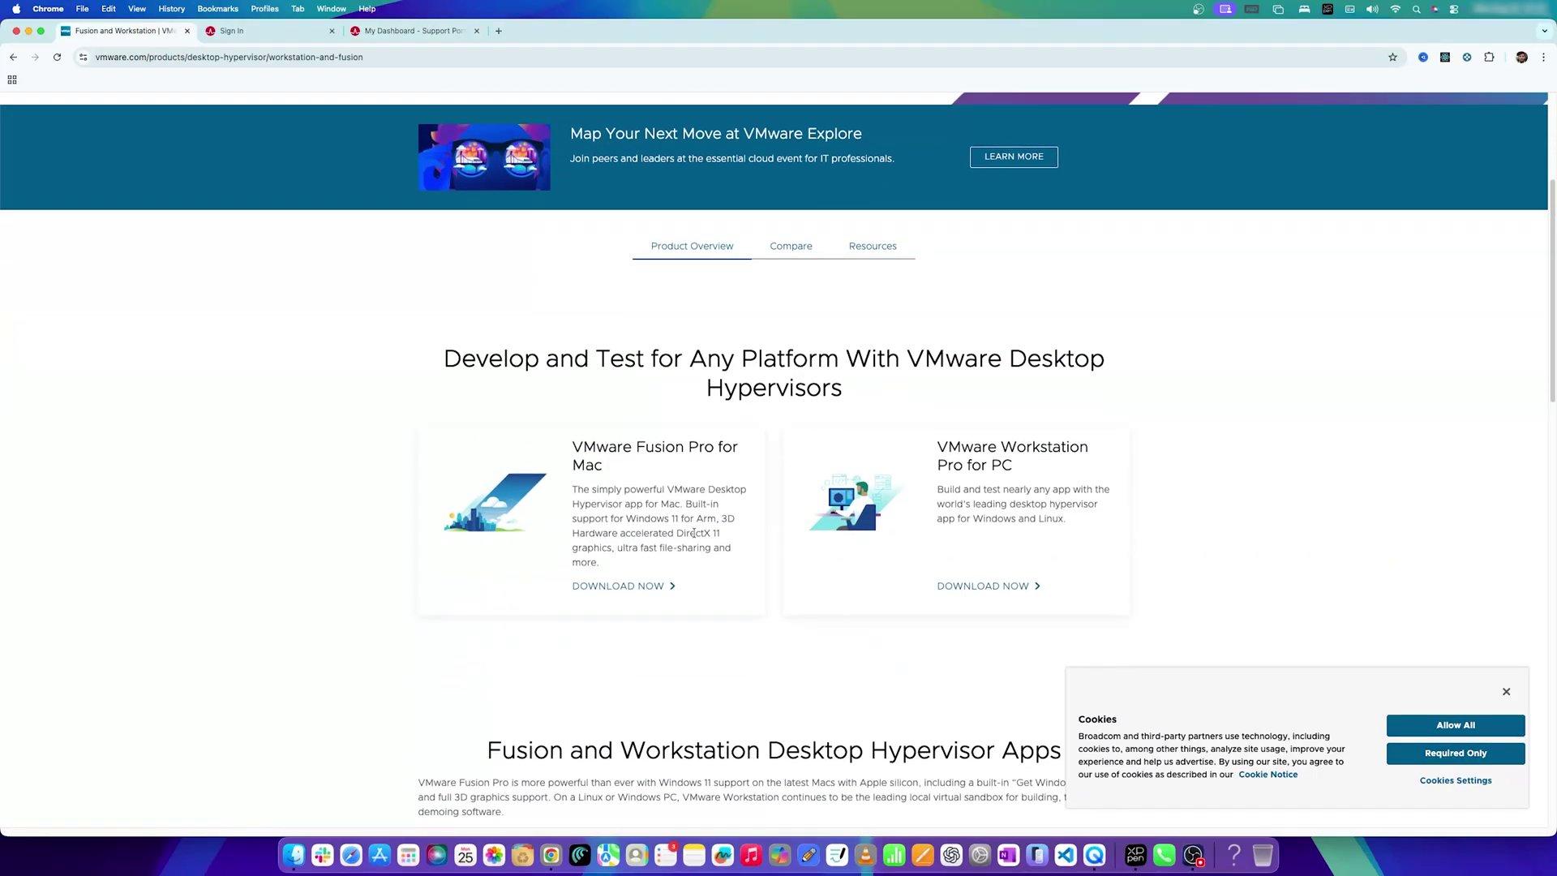
left_click(647, 587)
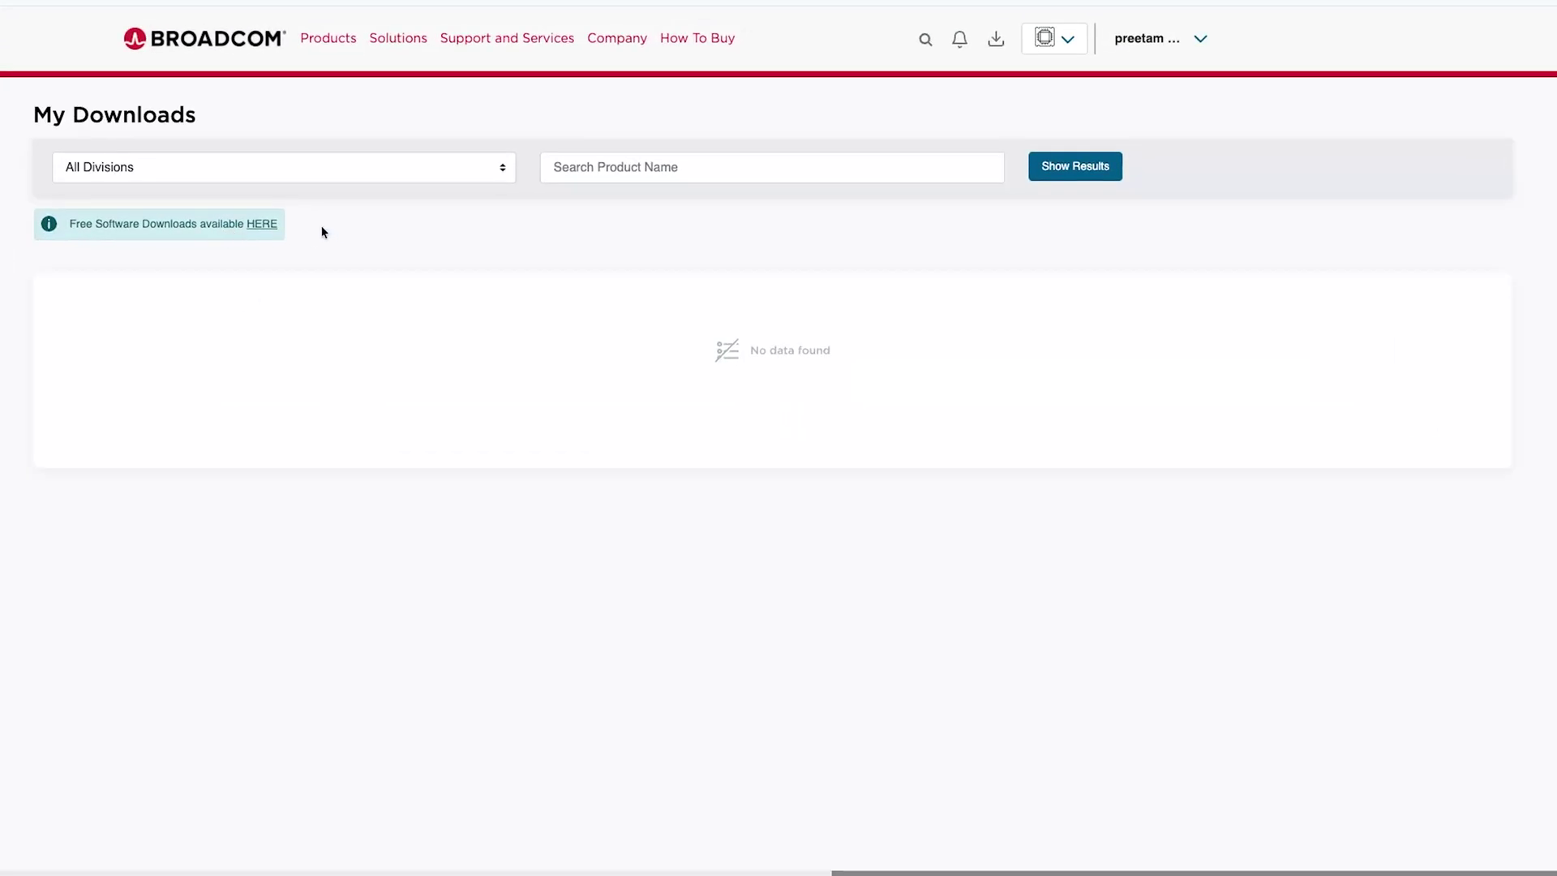
left_click(275, 228)
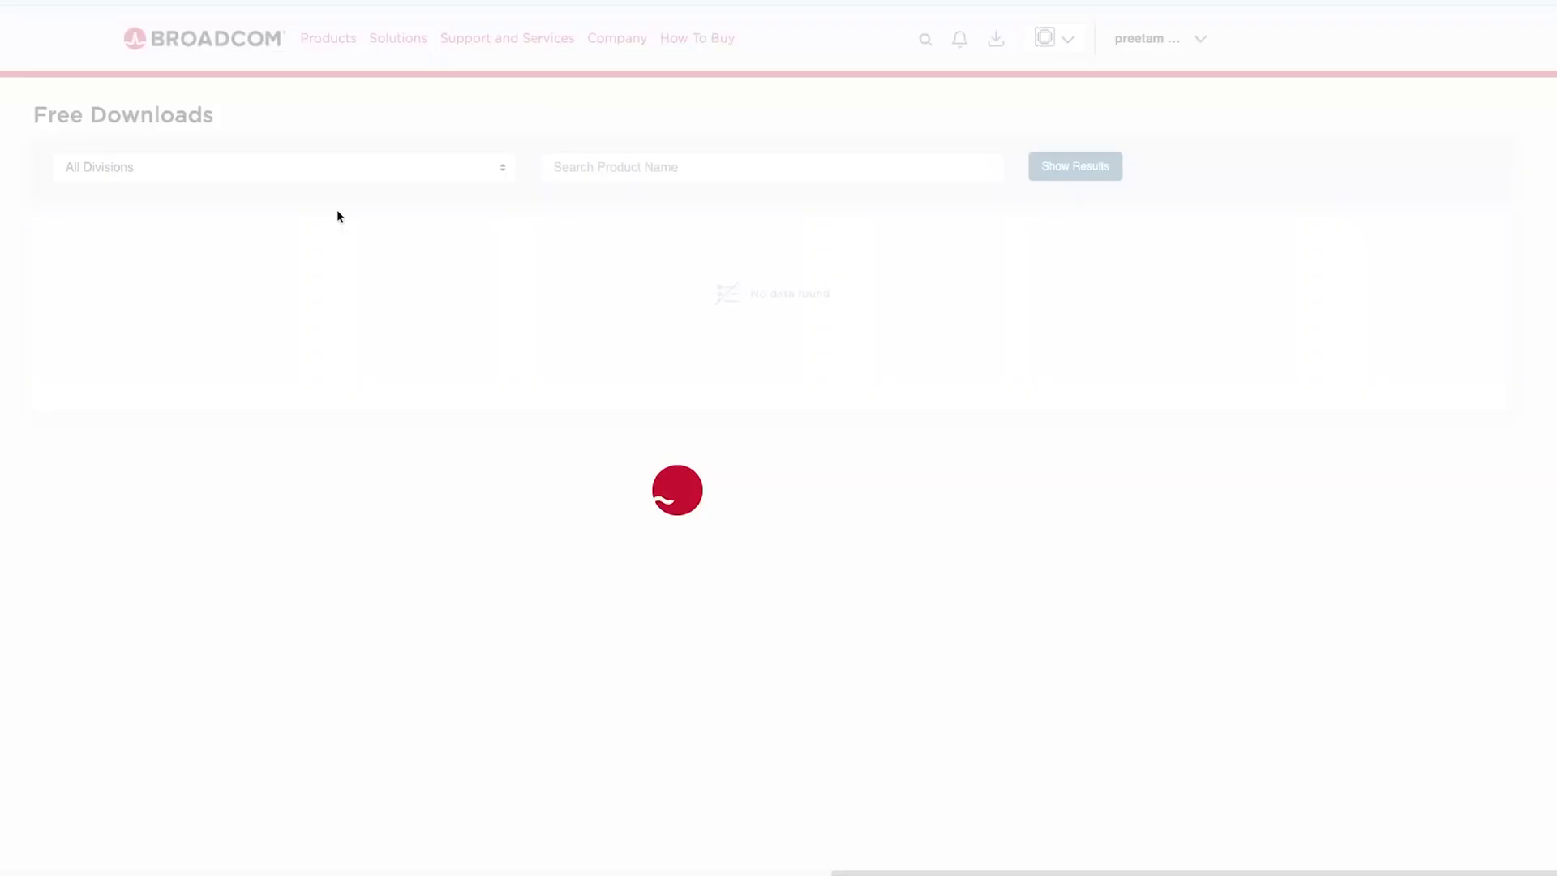
Search products for 'fusion' and request the VMware Fusion 13.6.4 installer file.
left_click(691, 174)
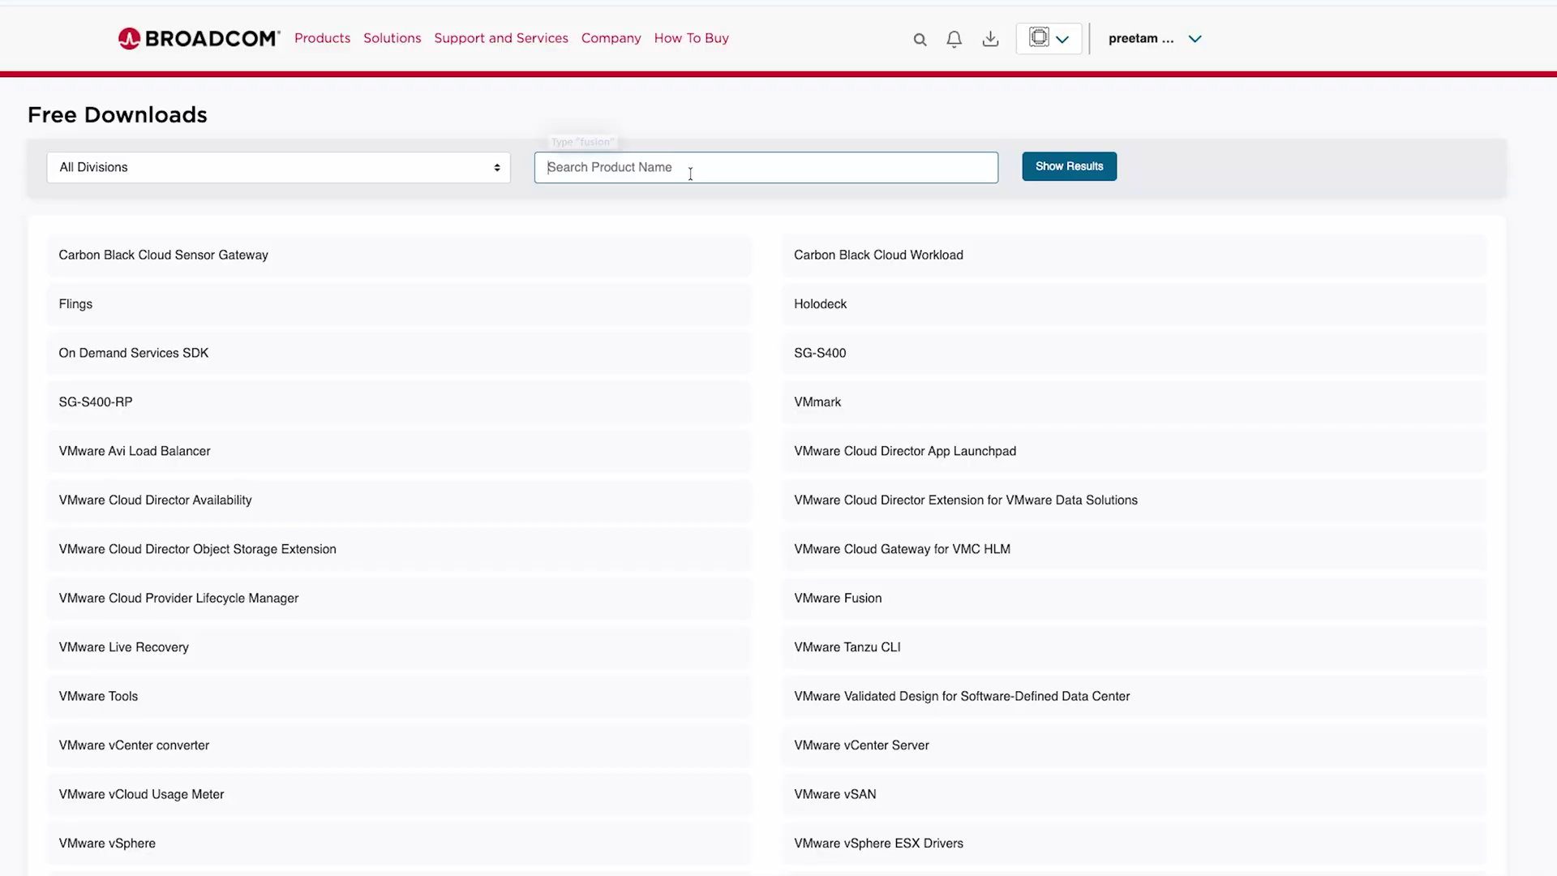
type("fusion")
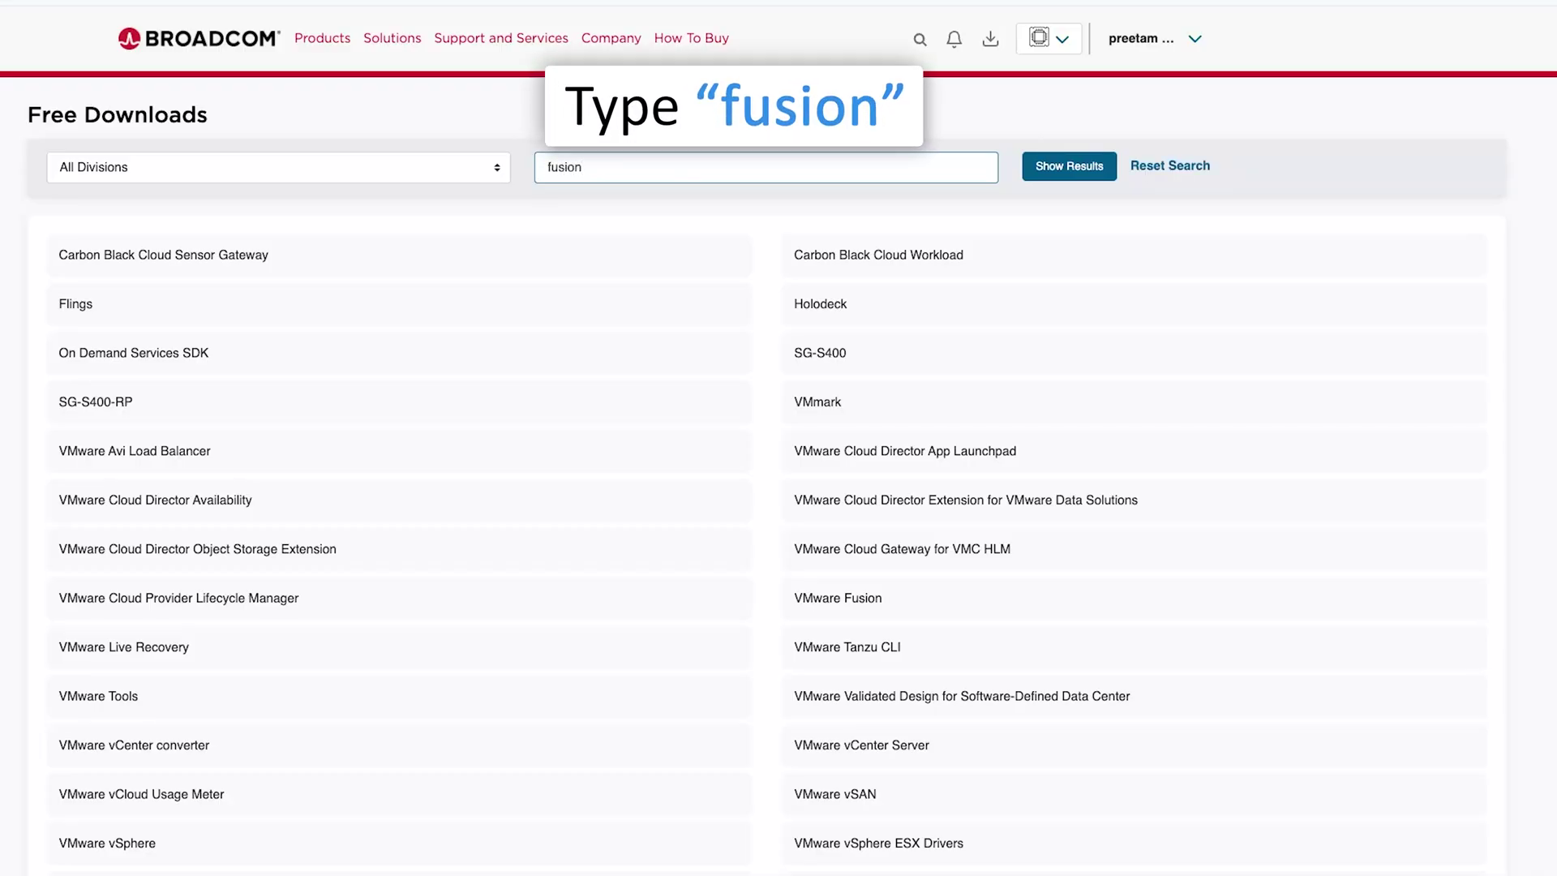
key("Return")
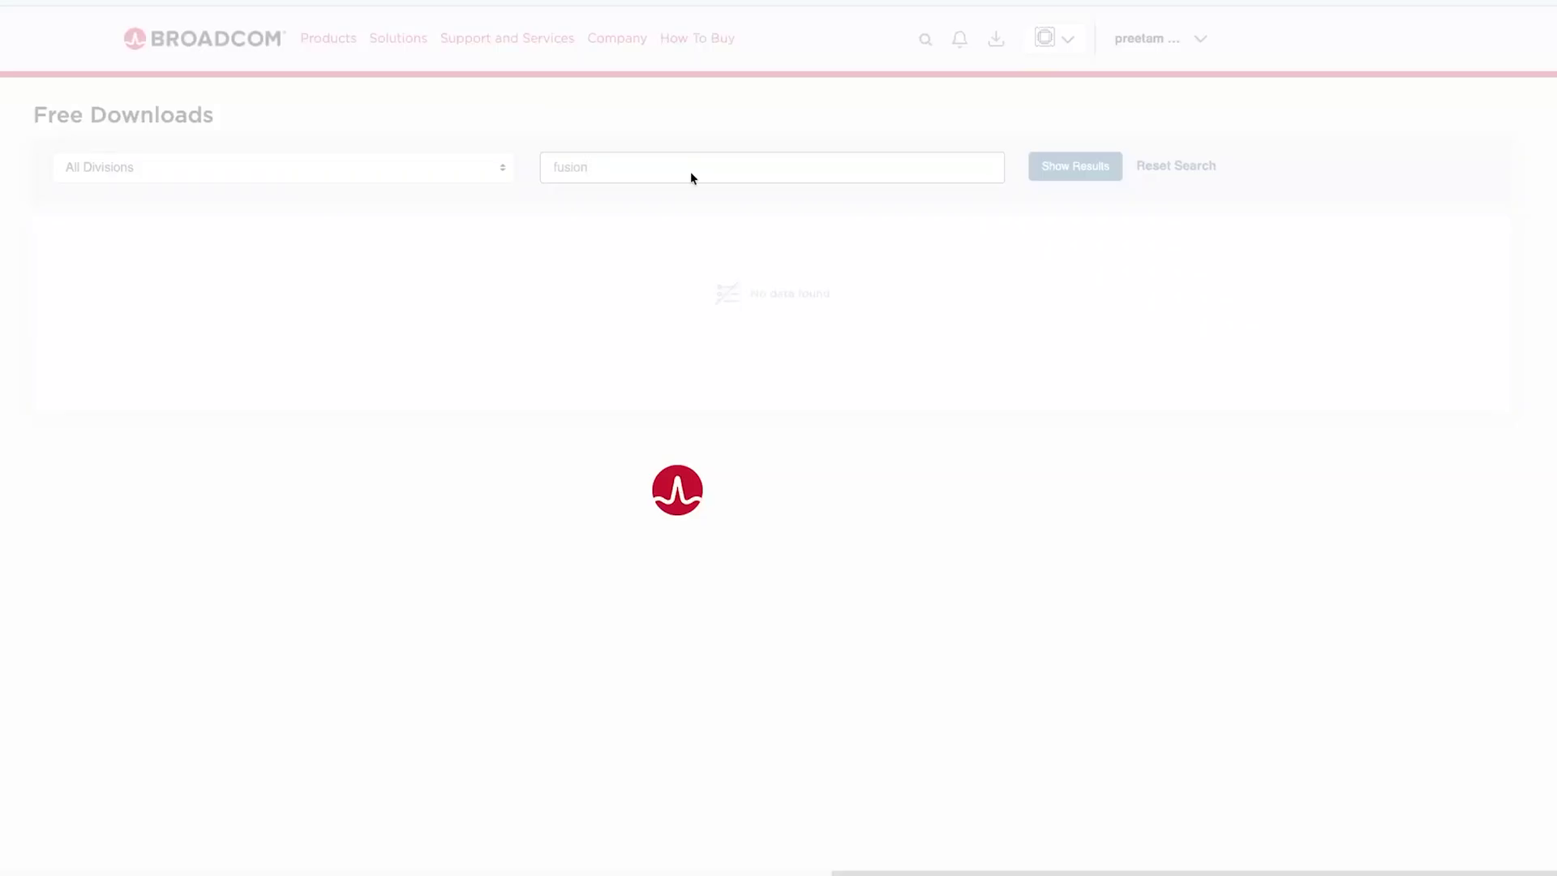
left_click(1308, 339)
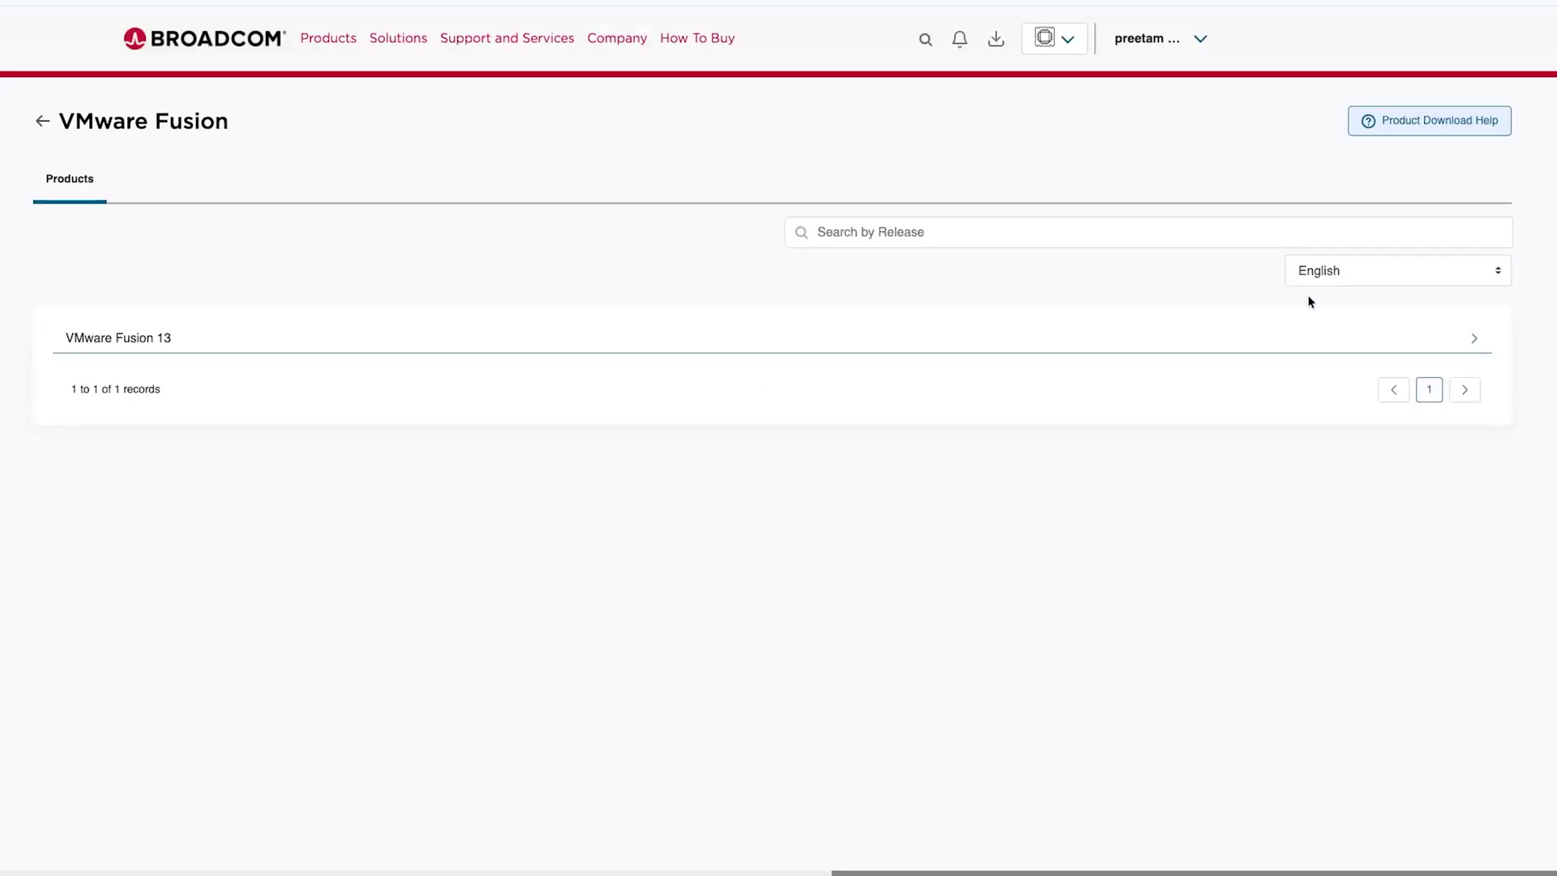
left_click(1394, 337)
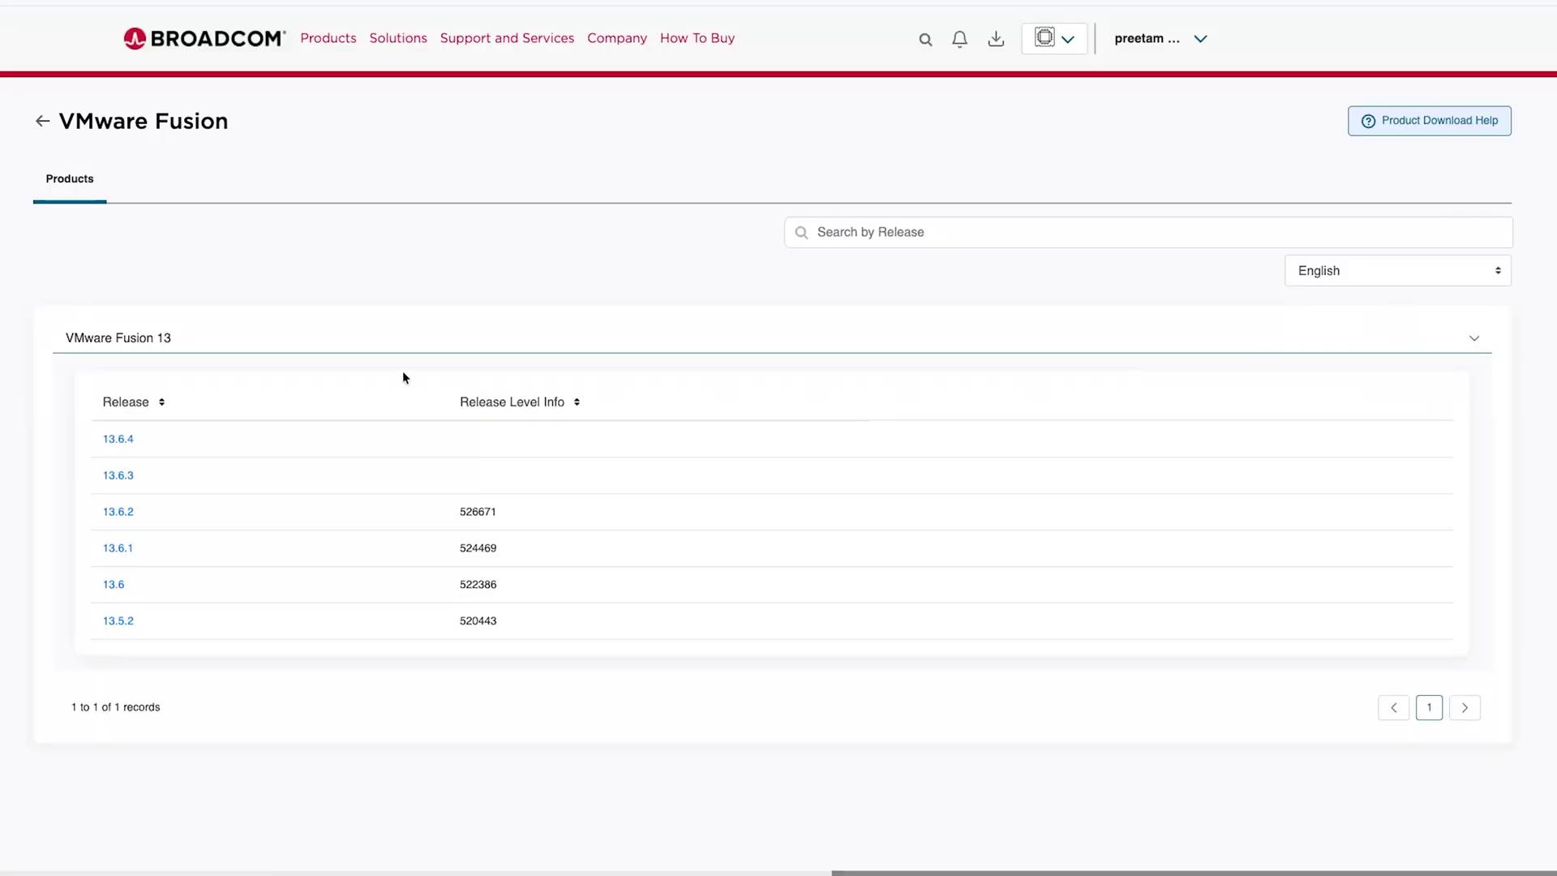
left_click(119, 441)
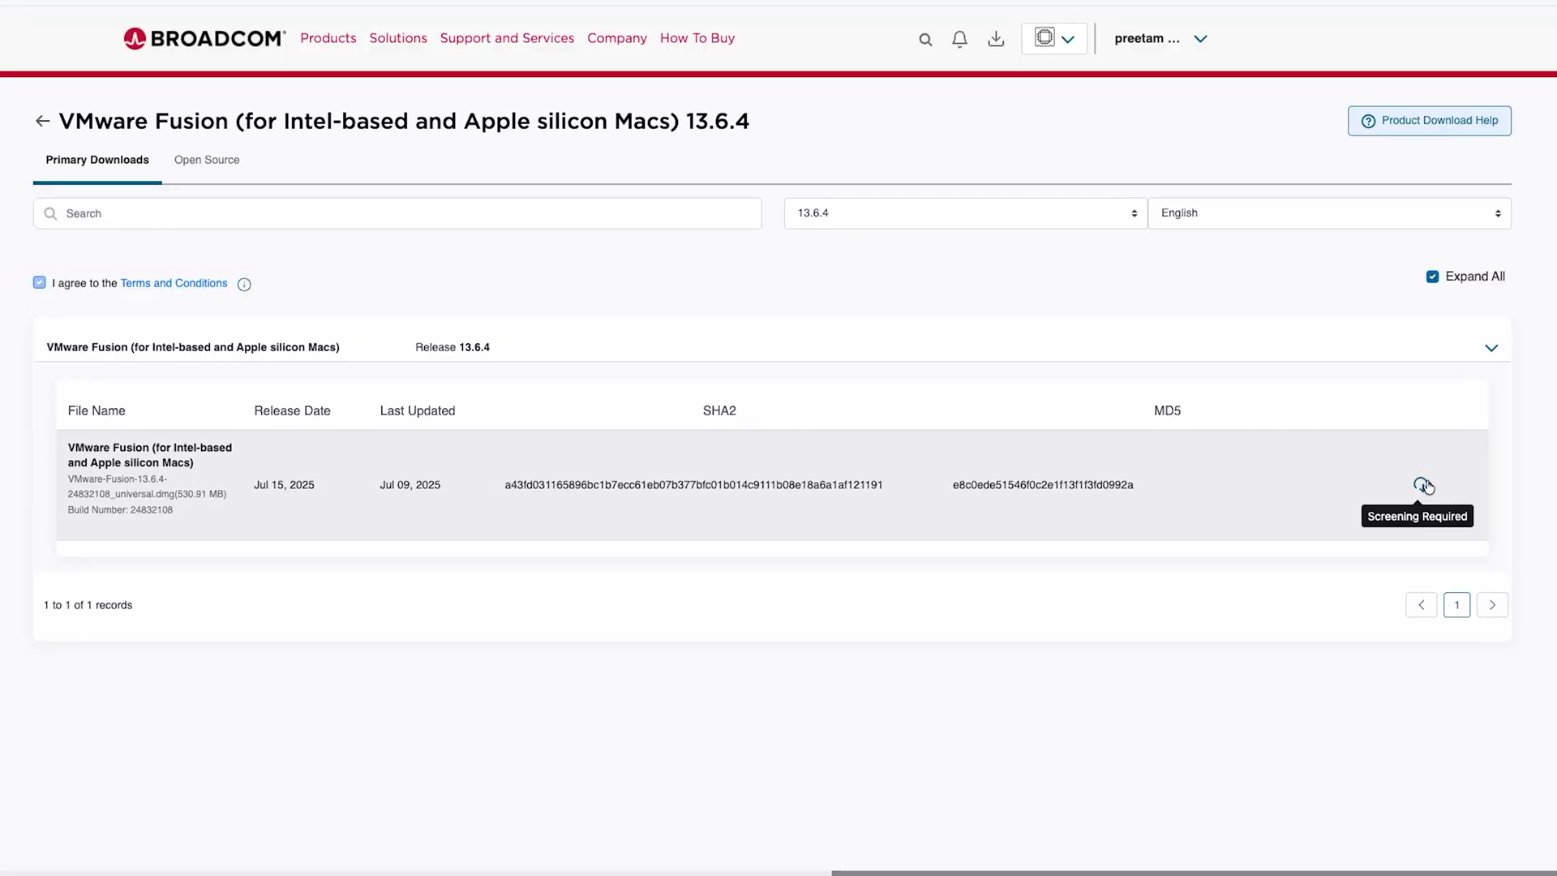
left_click(1424, 485)
Agree to extra verification, fill in city, postal code, state and street address, and submit the compliance form.
left_click(838, 537)
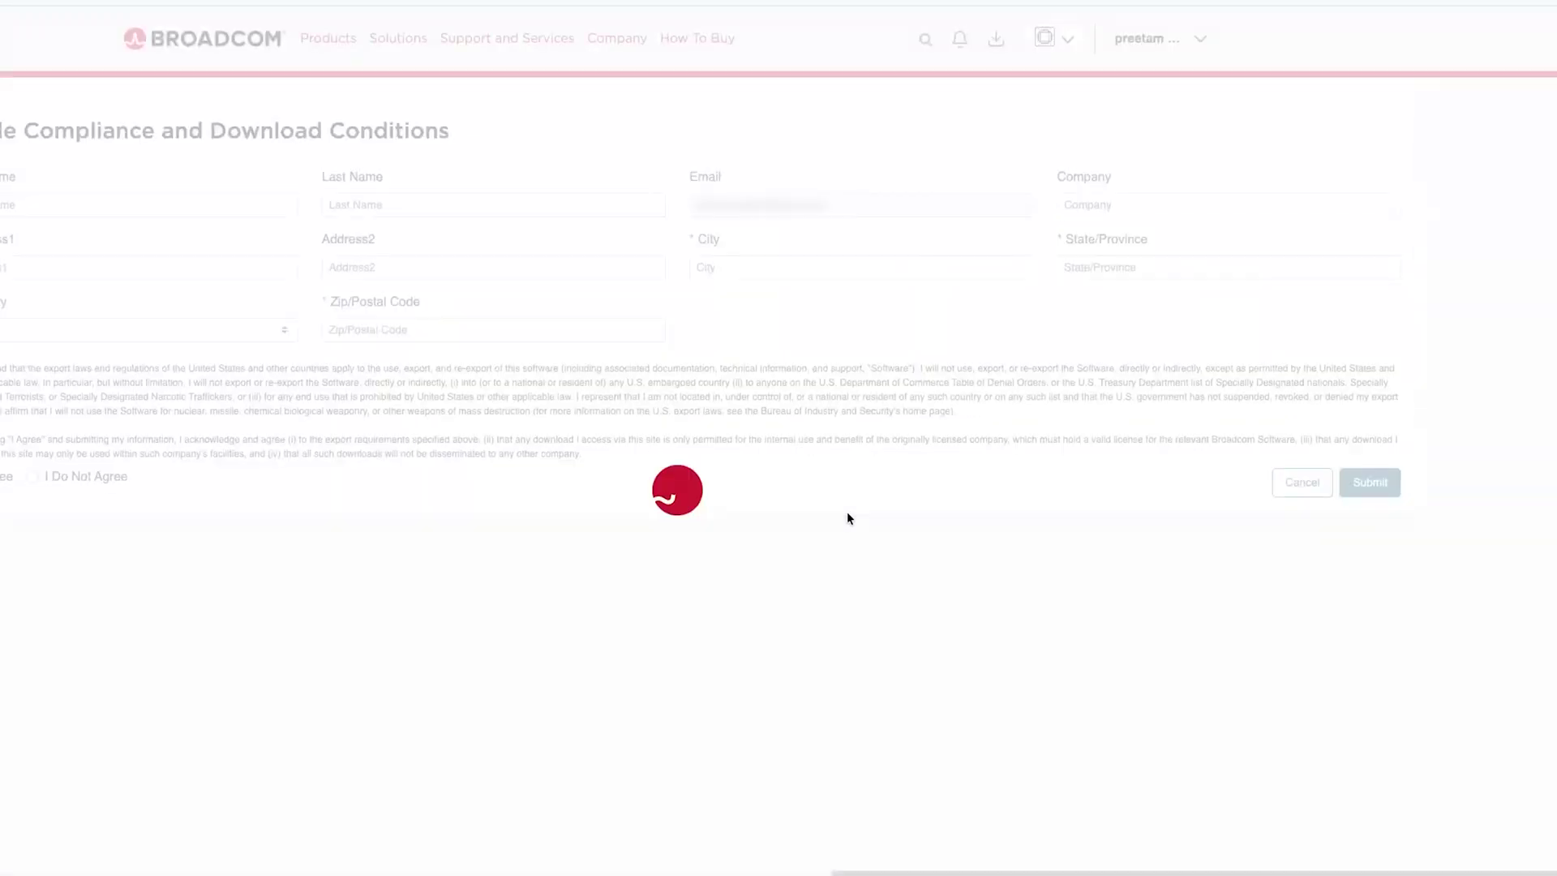
left_click(896, 272)
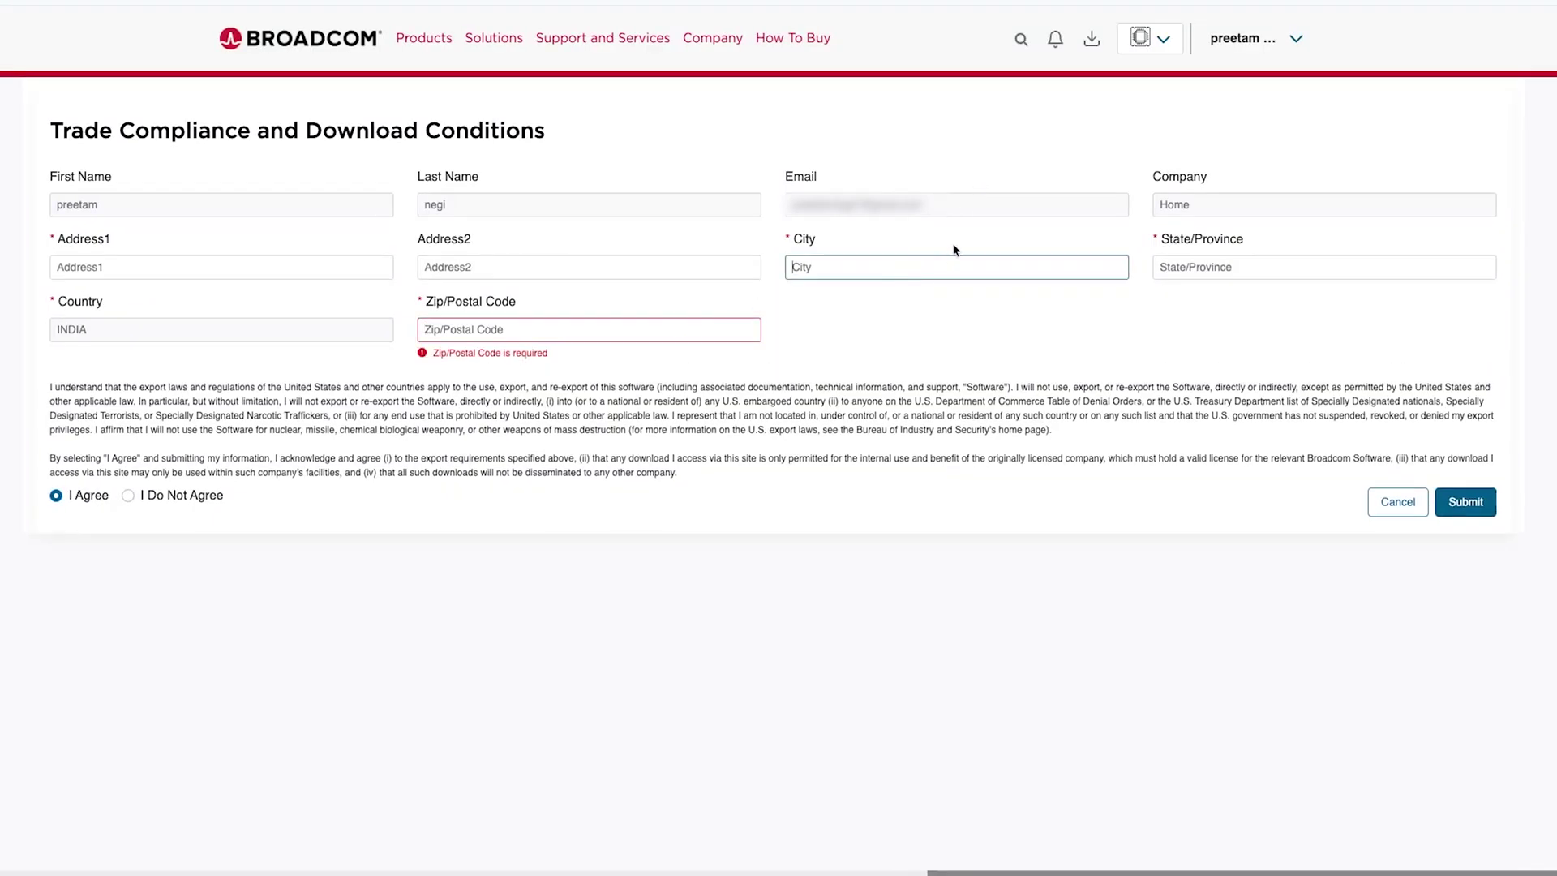
type("Dehradun")
left_click(532, 335)
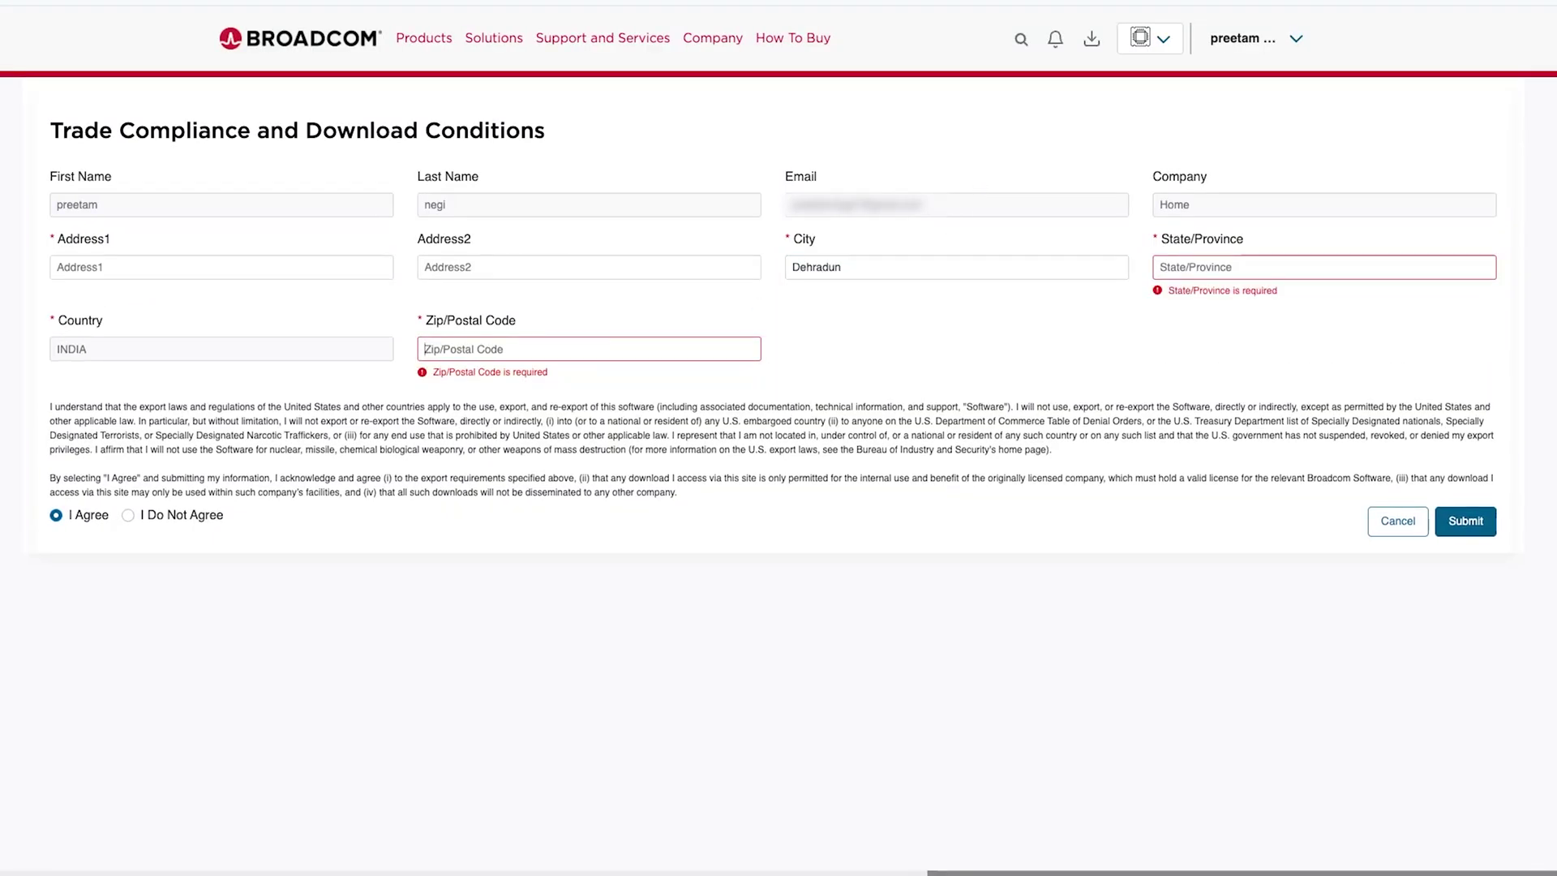
type("248001")
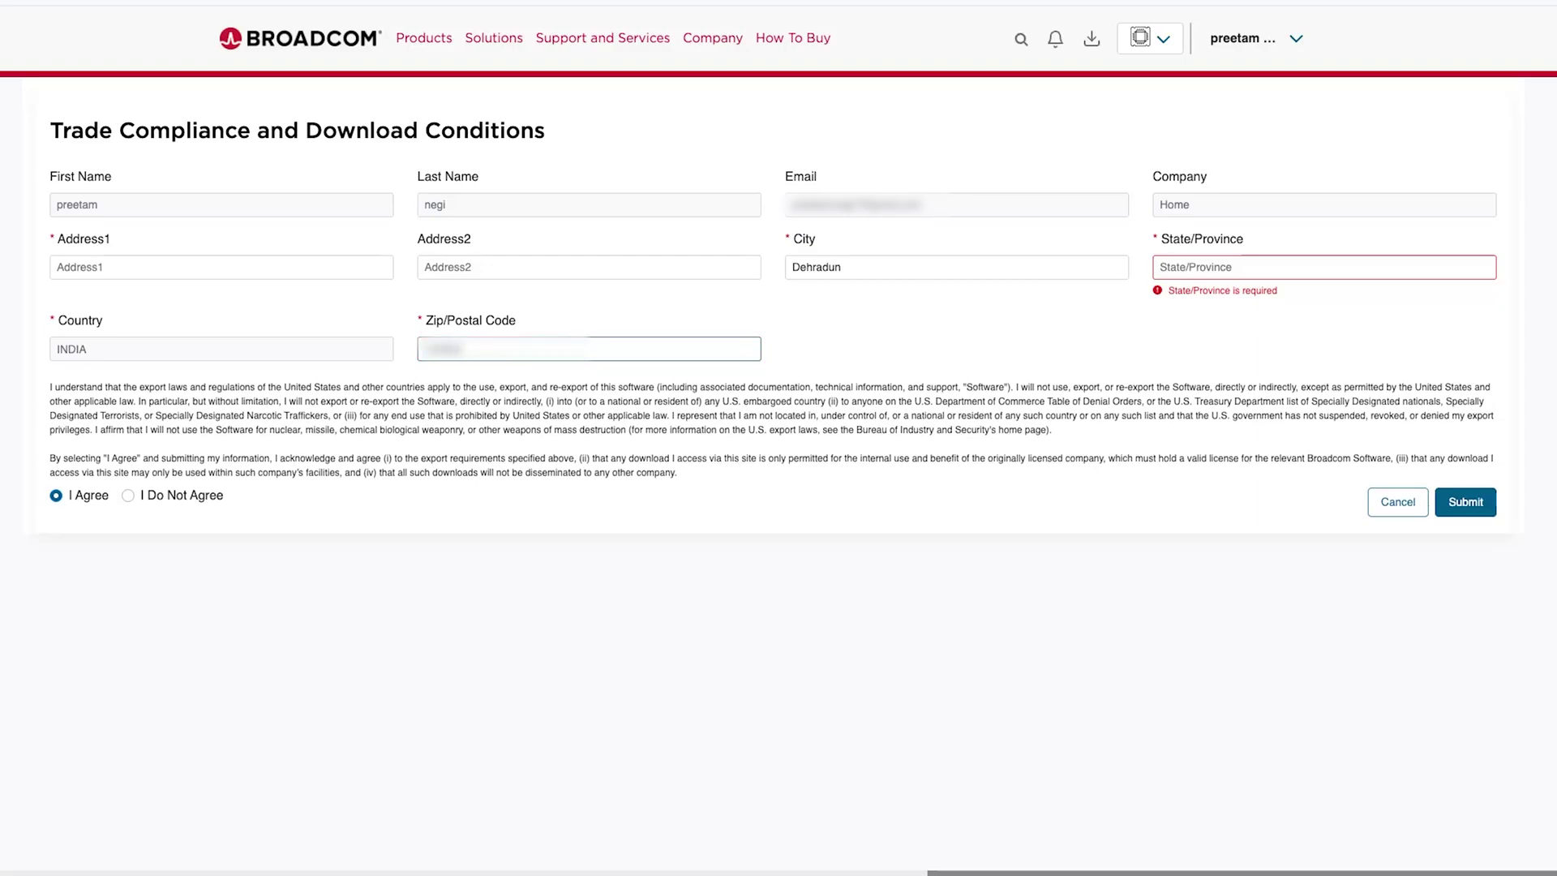
left_click(1258, 267)
type("Uttar")
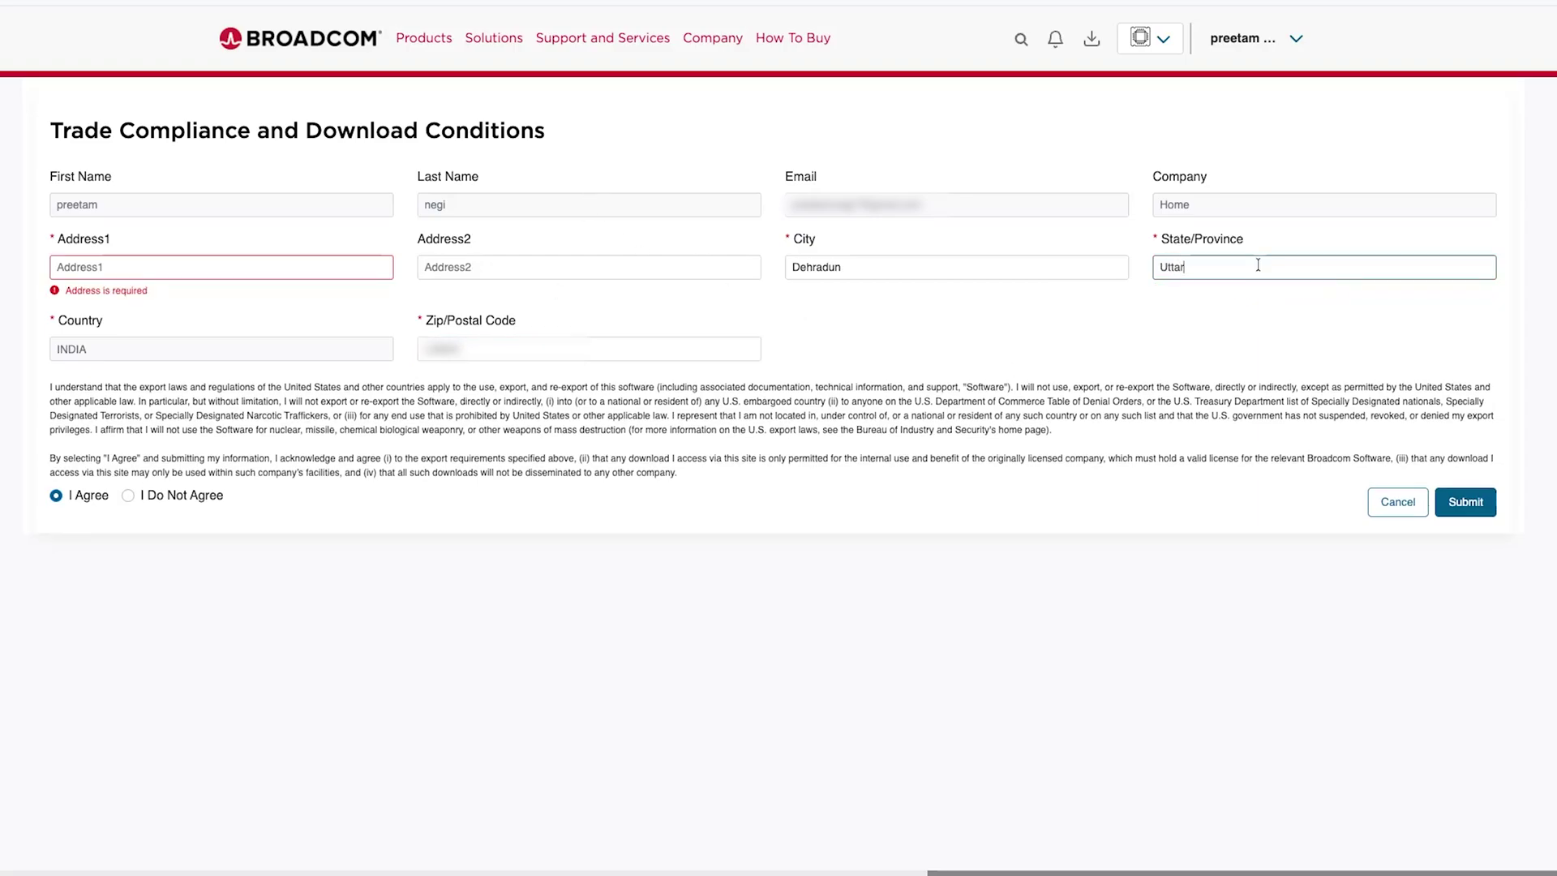
type("akahnad")
left_click(221, 267)
left_click(1472, 488)
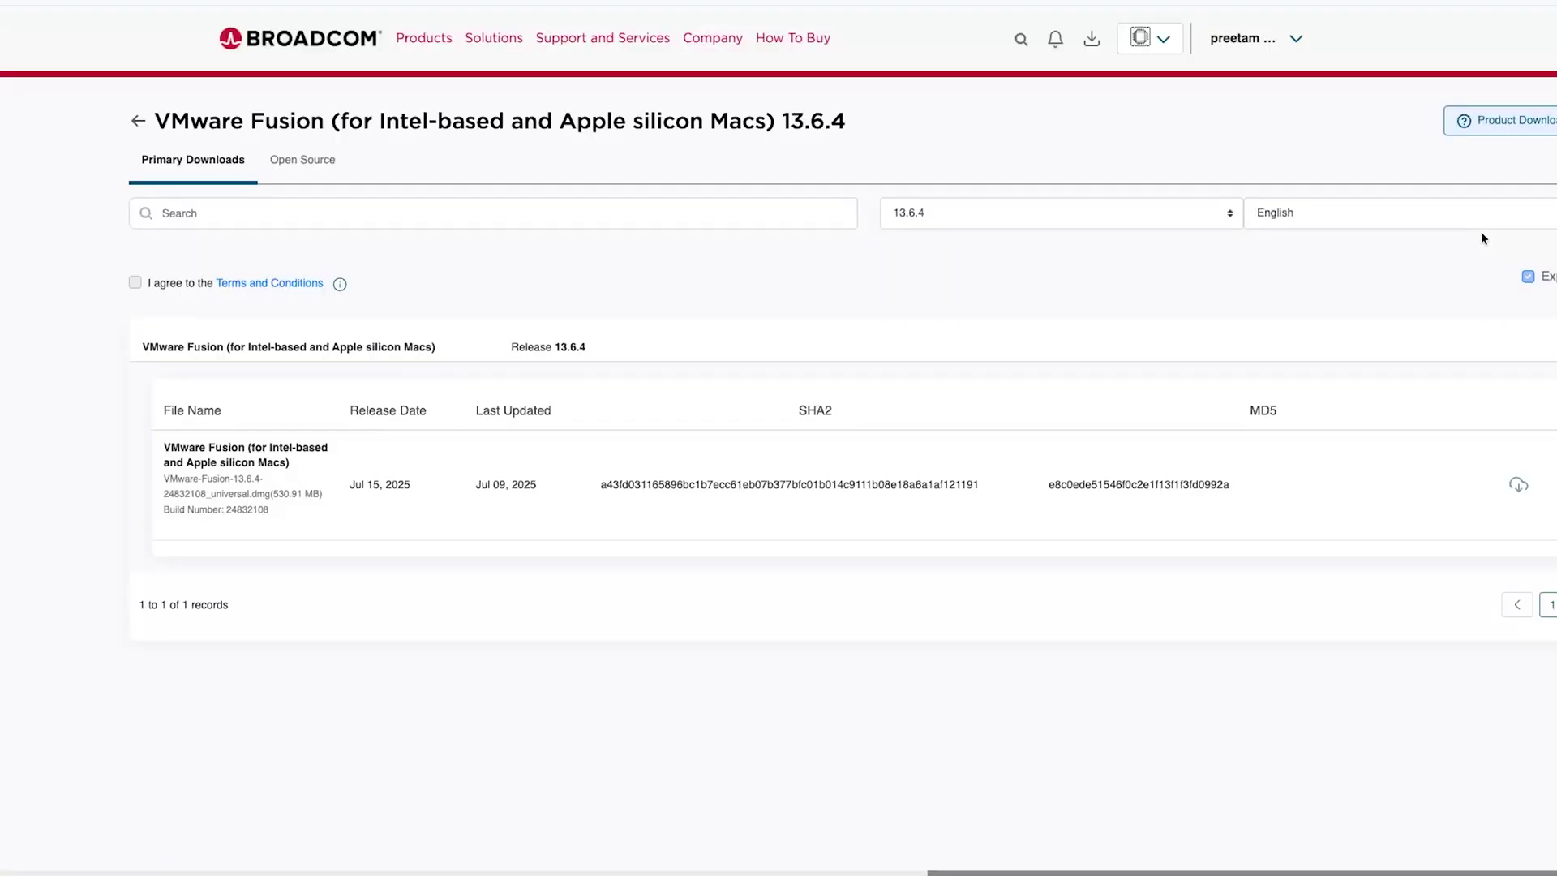
Accept the terms and conditions and download the Fusion 13.6.4 installer.
left_click(46, 281)
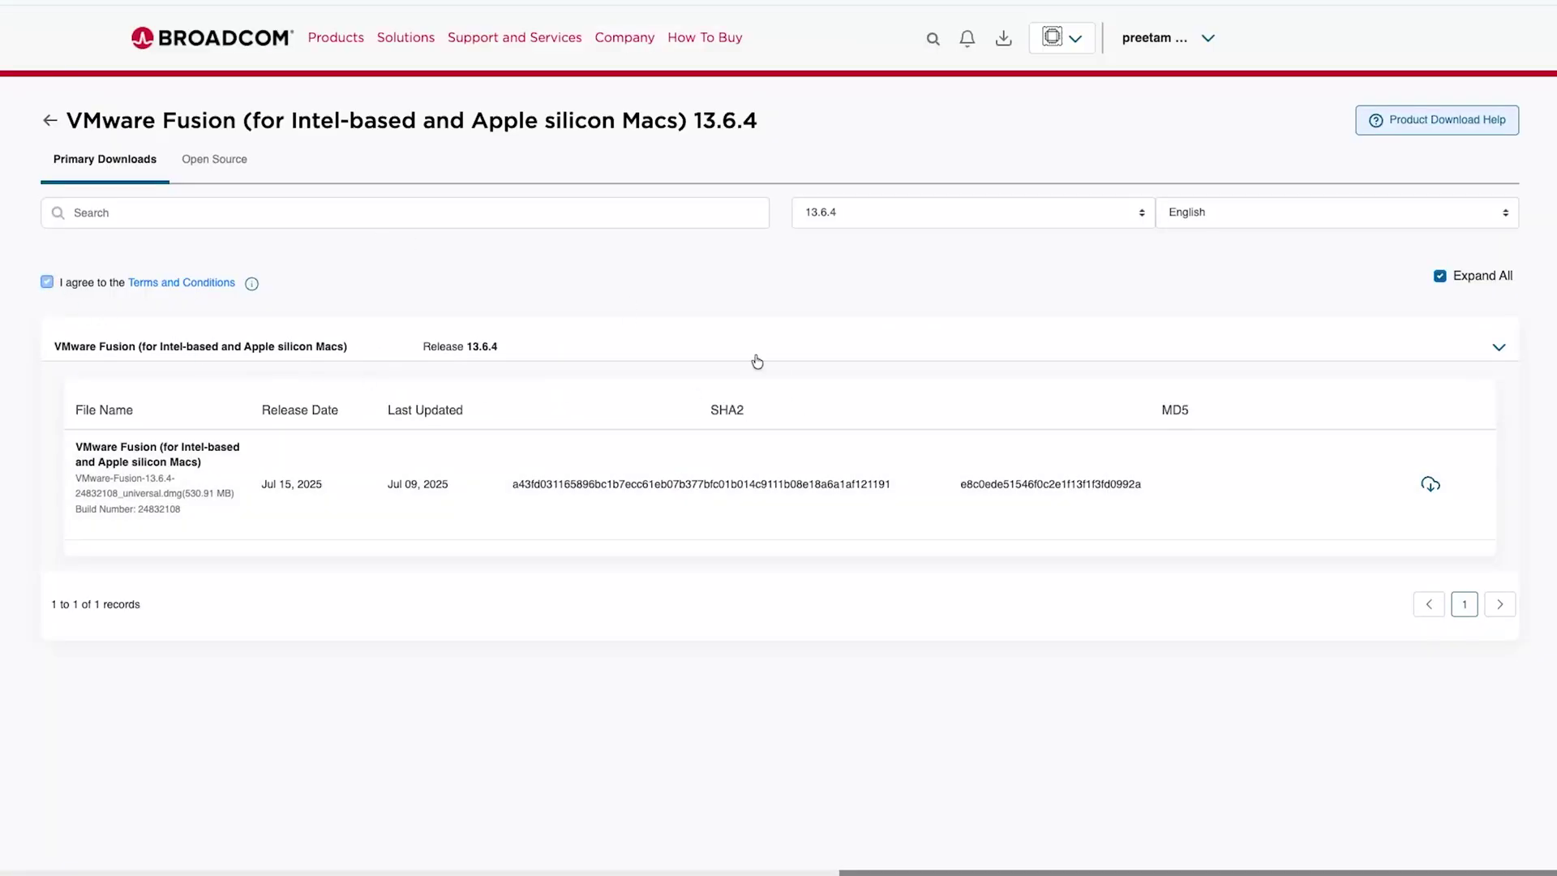
left_click(1431, 487)
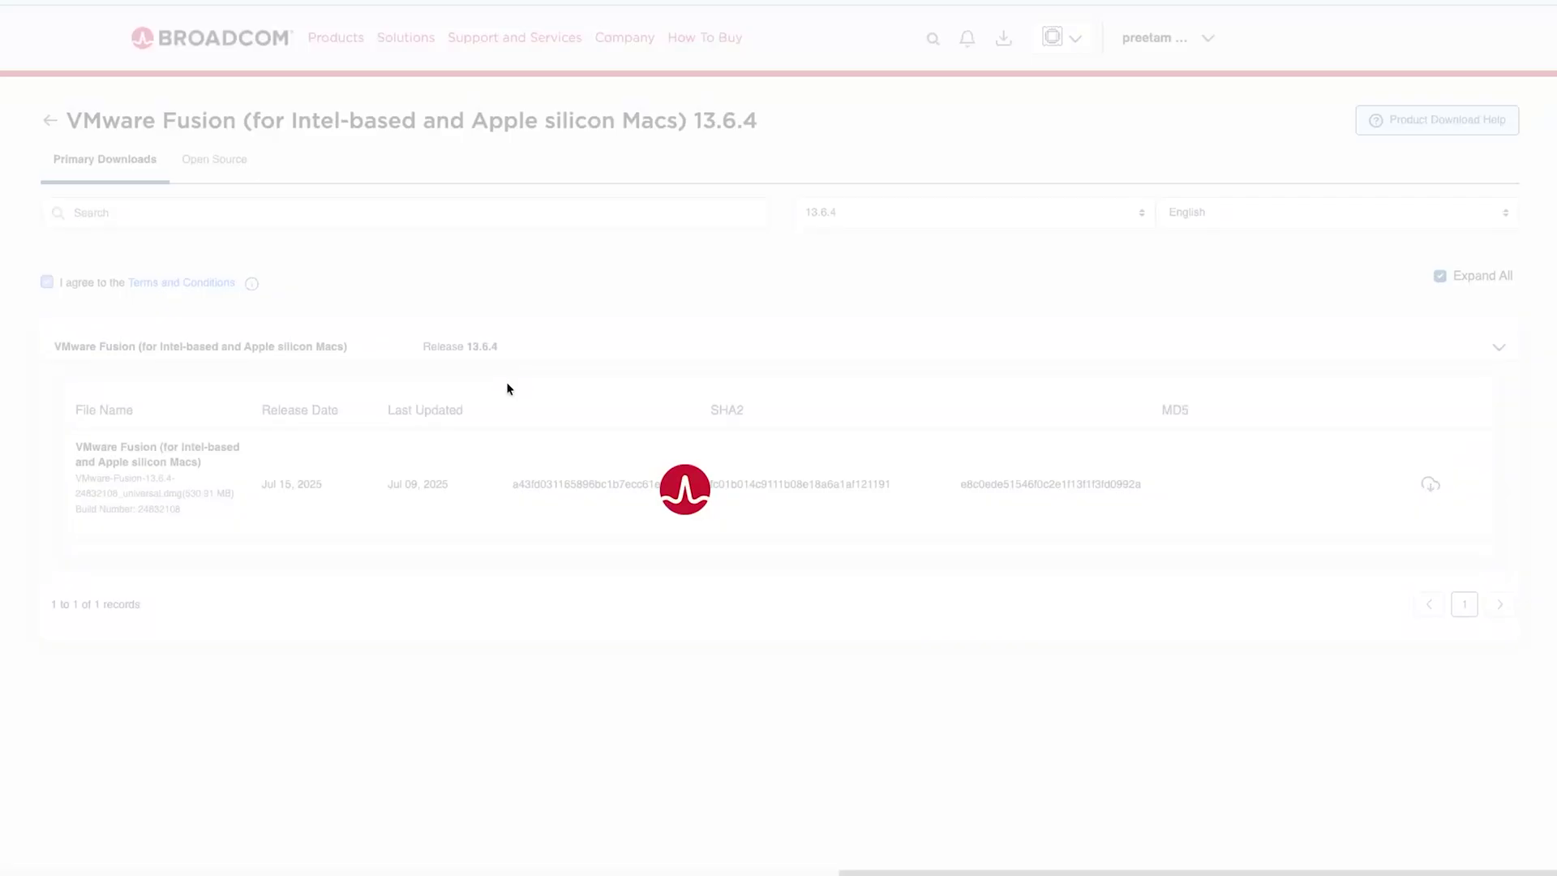
left_click(1513, 20)
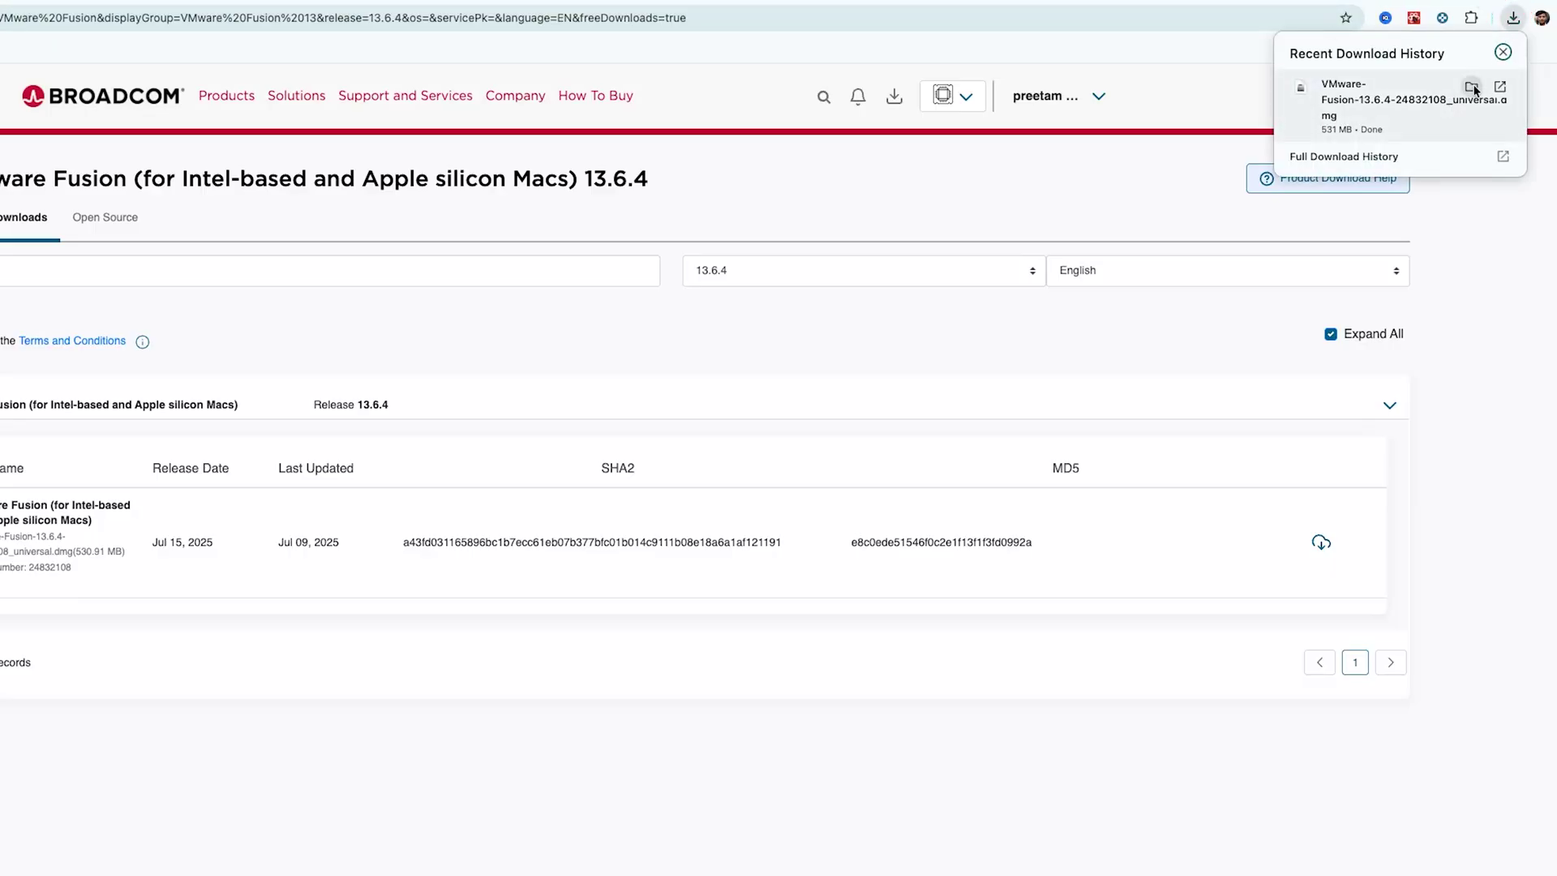
Reveal the downloaded dmg in its folder and open it to mount the disk image.
left_click(1472, 87)
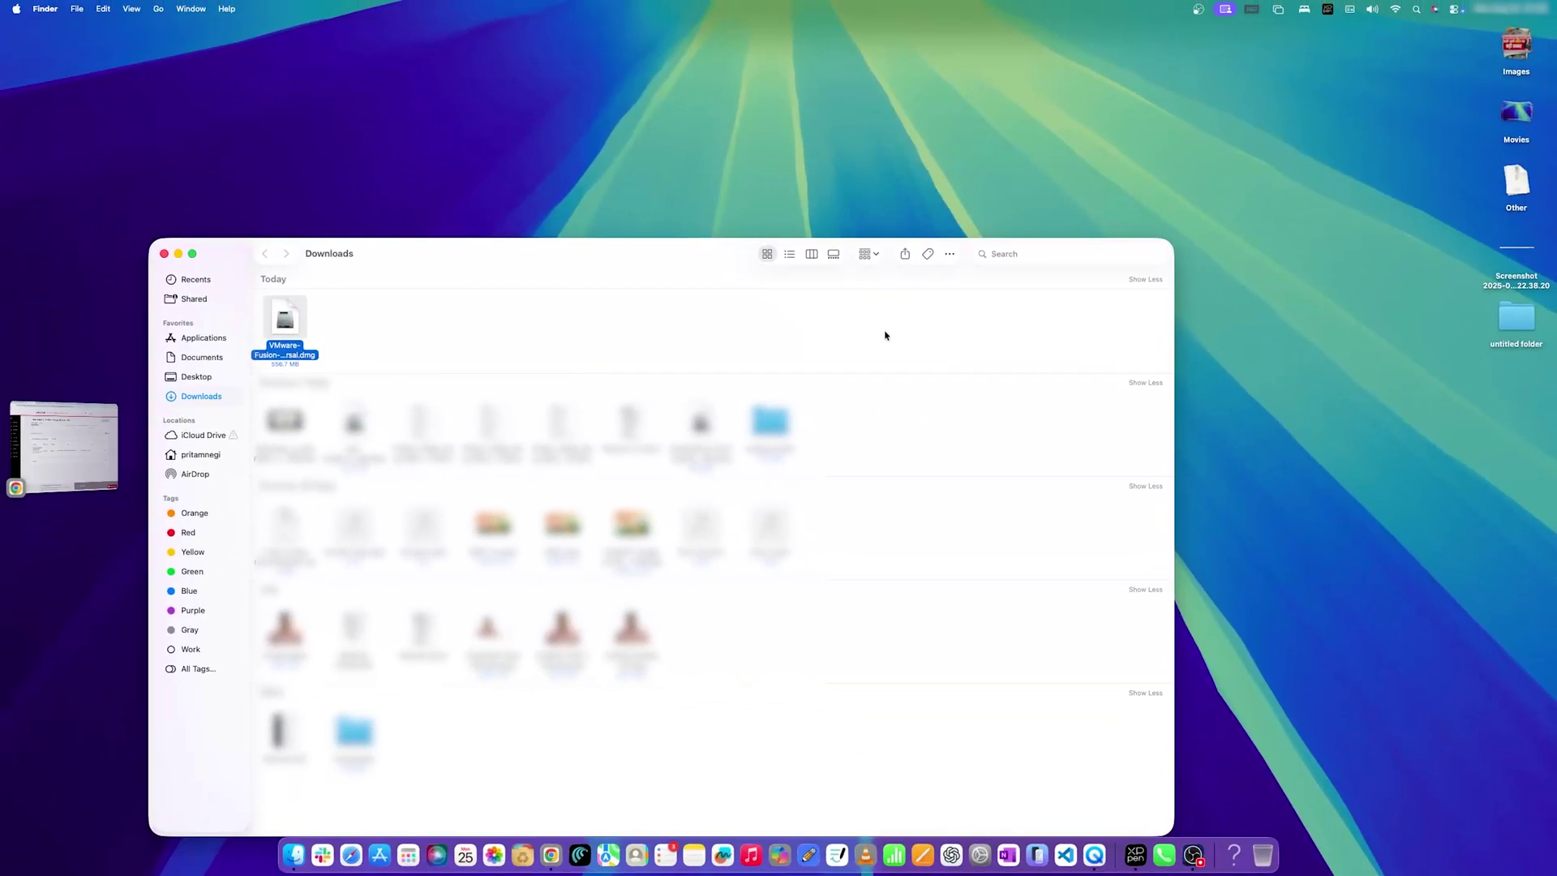
left_click(295, 332)
right_click(295, 333)
left_click(347, 326)
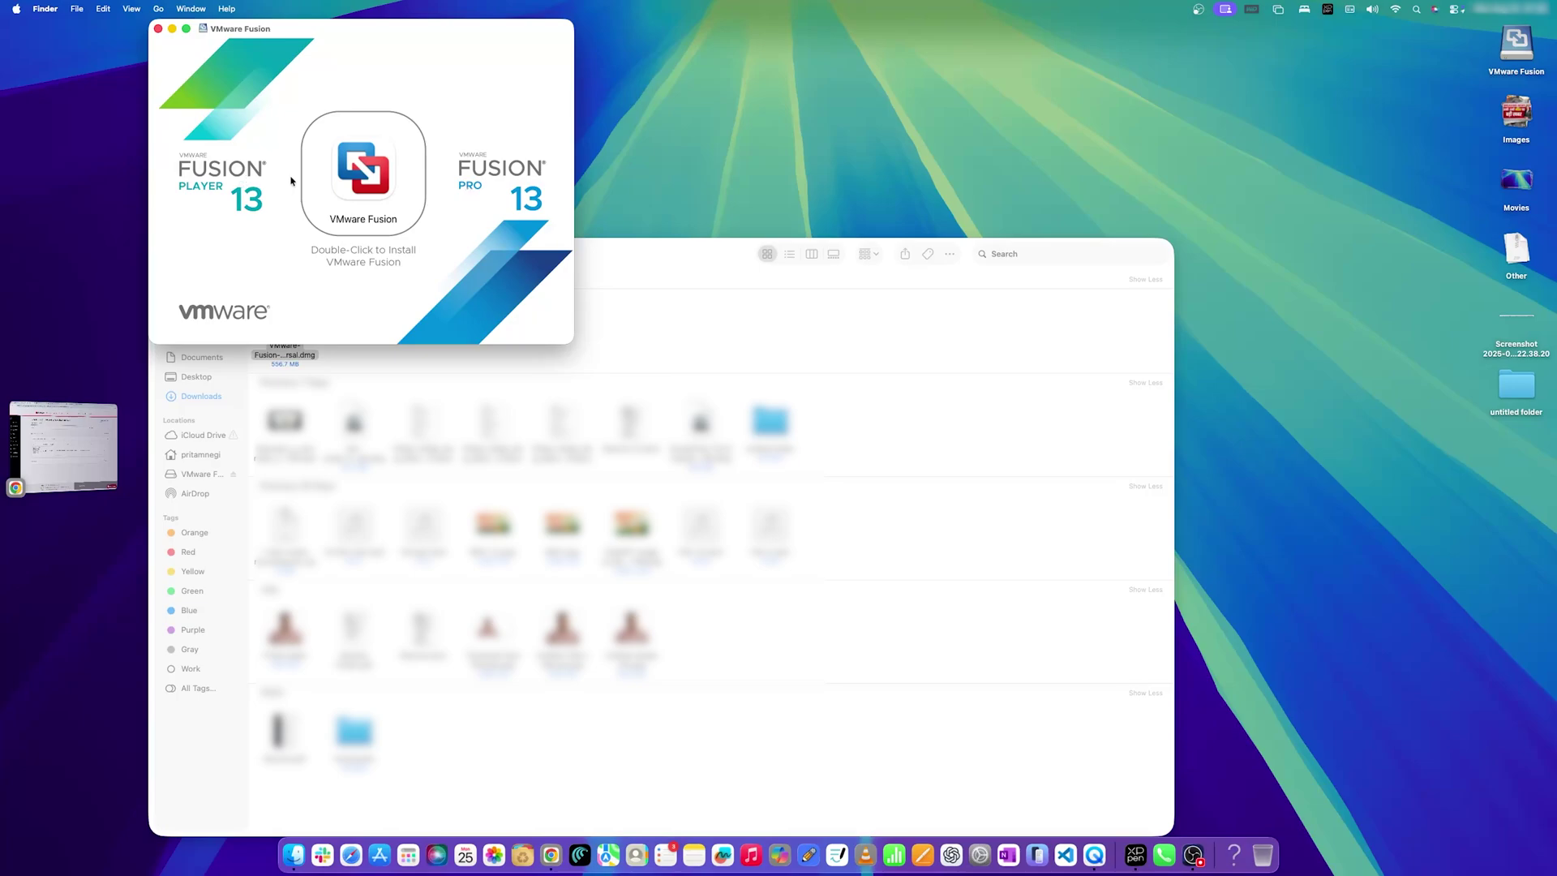
Launch VMware Fusion from the disk image, allow it to open, and authorise with the admin password.
double_click(345, 176)
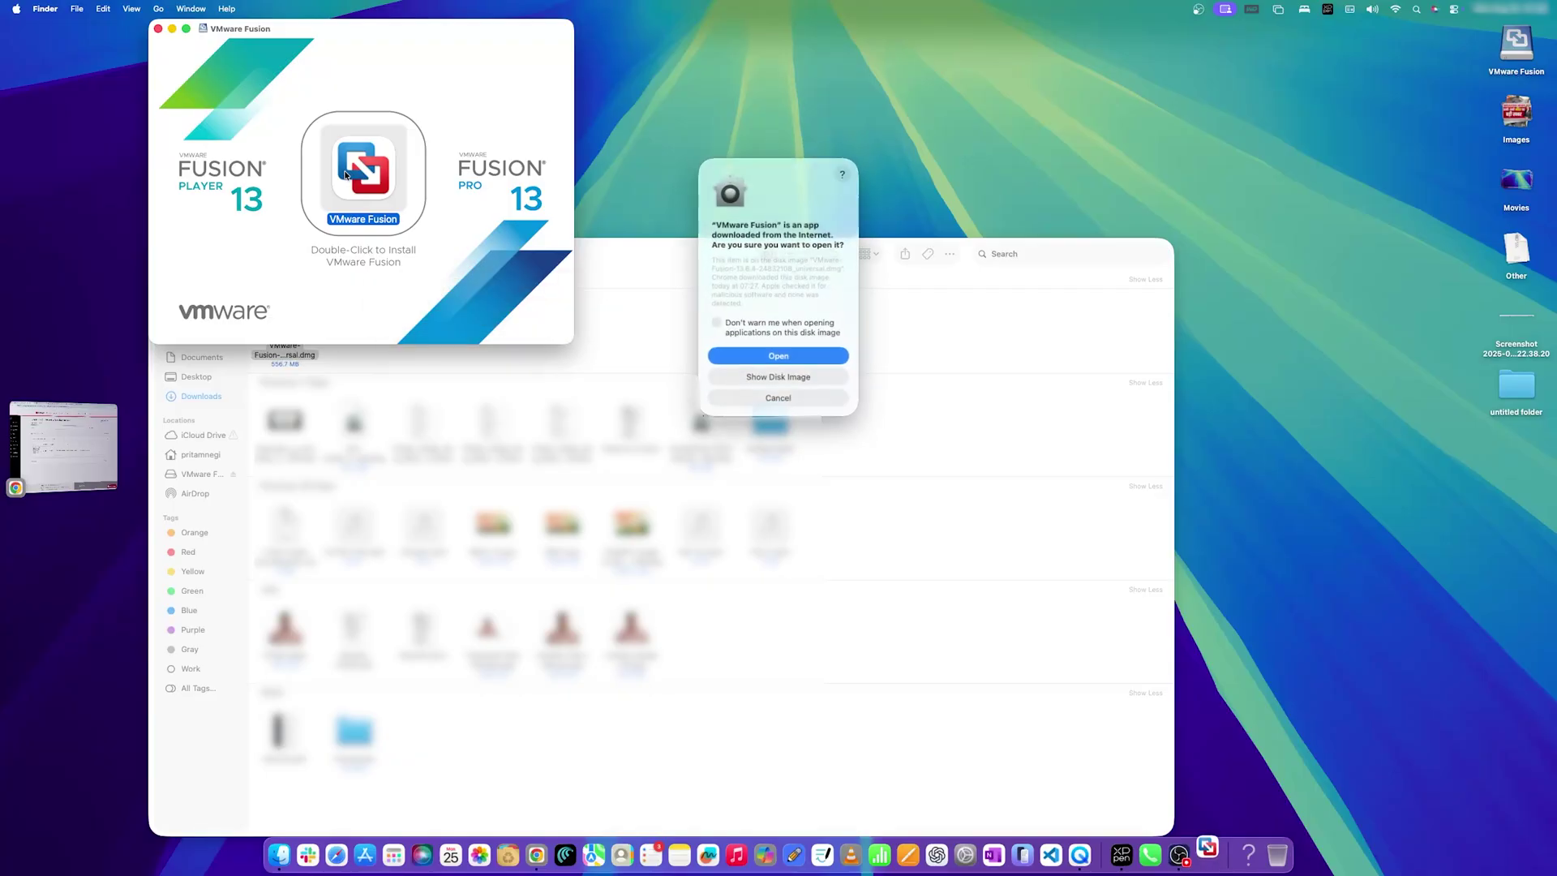
left_click(770, 356)
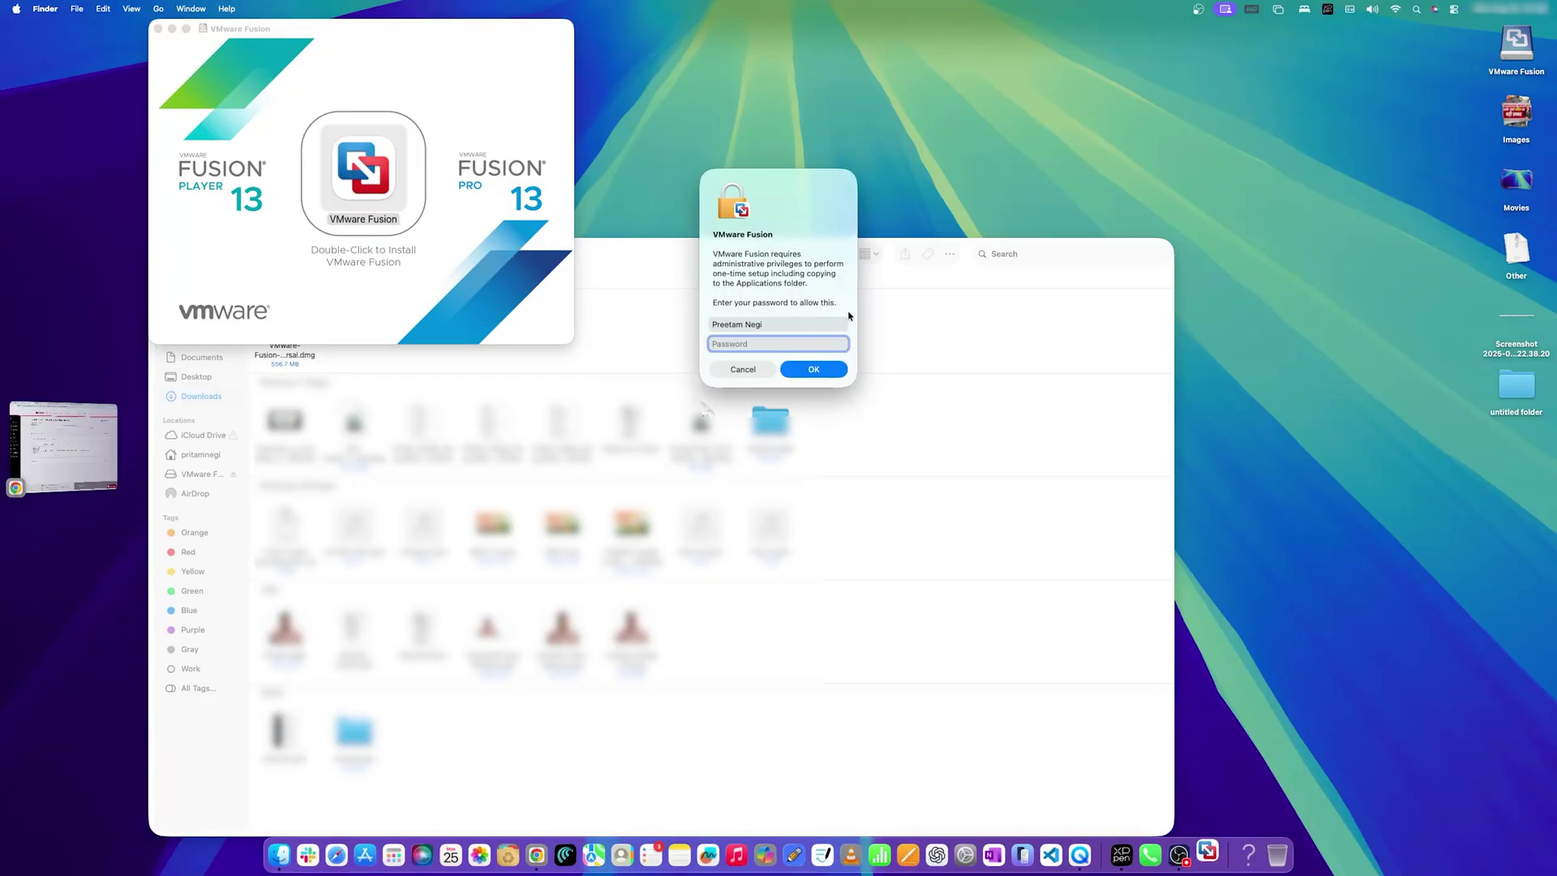
type("••••••••")
key("Return")
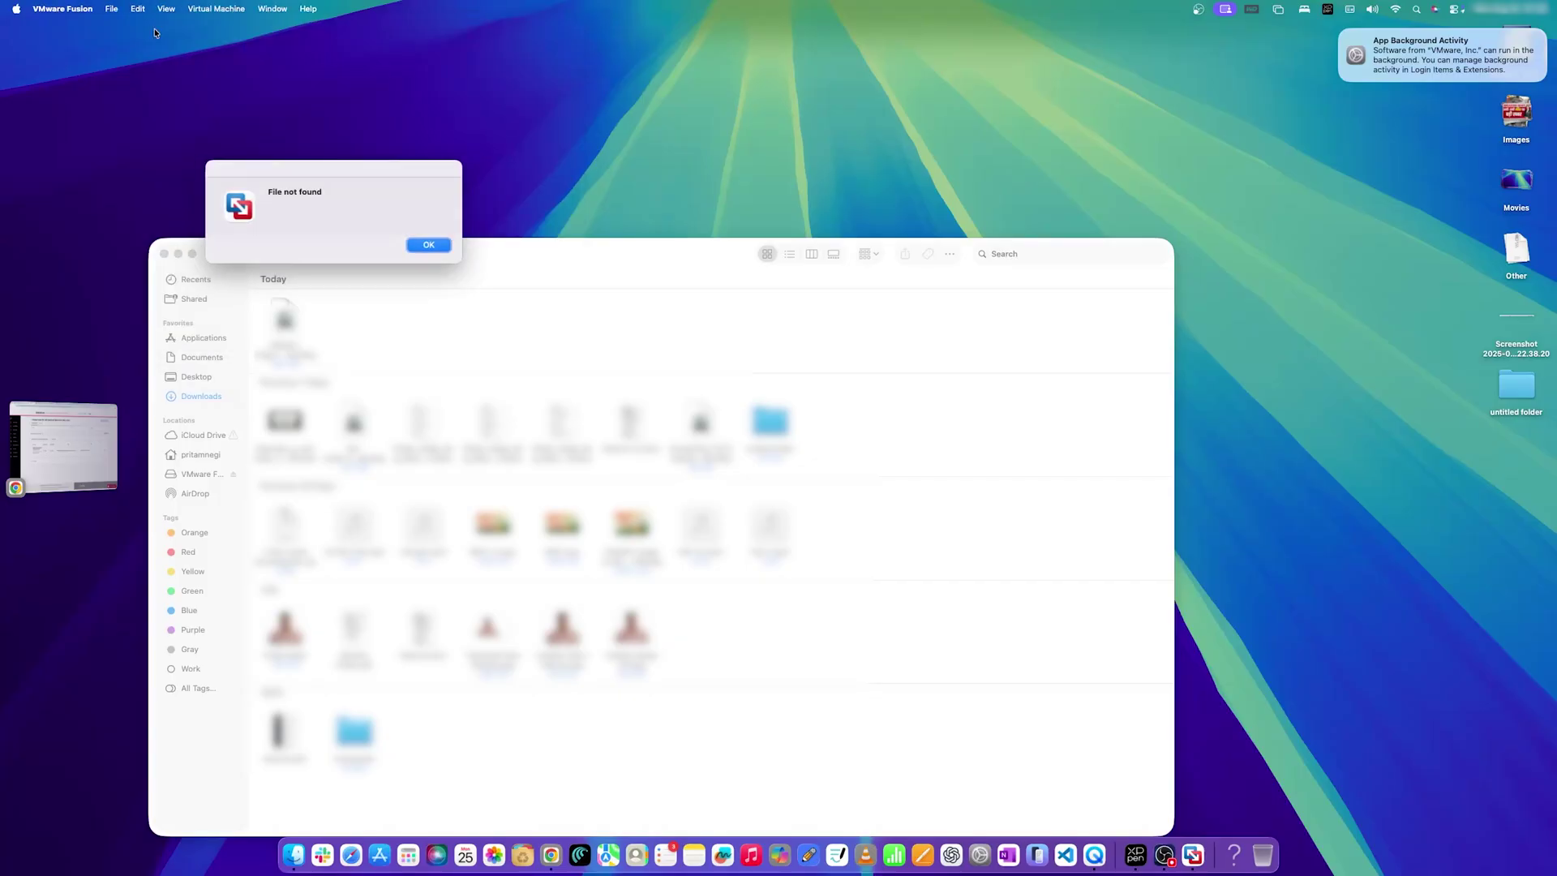
Dismiss the 'File not found' alerts and close the Downloads Finder window.
left_click(424, 244)
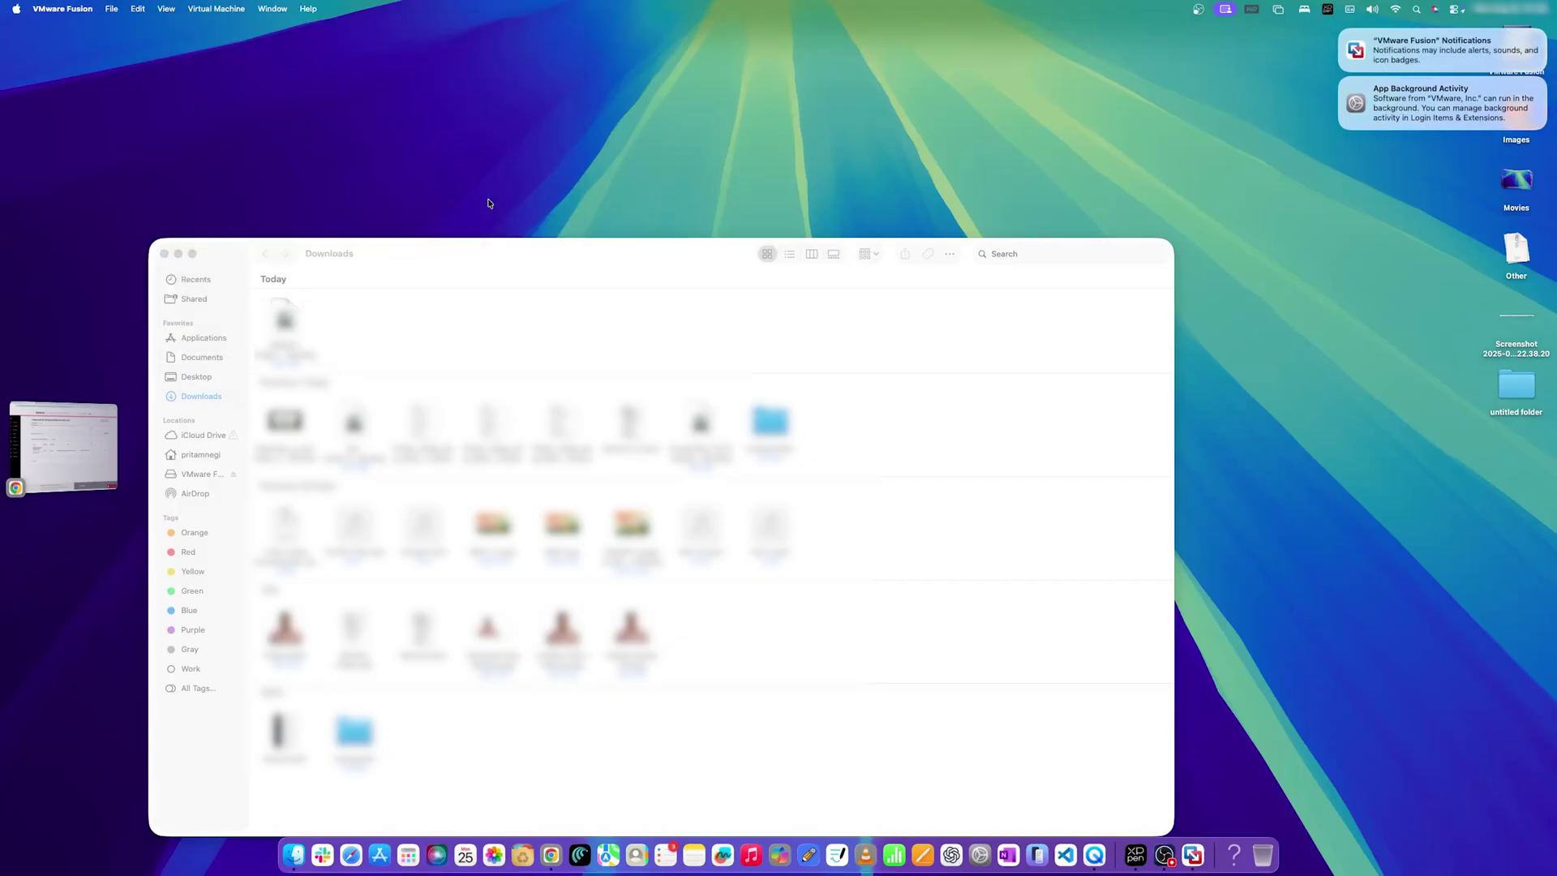
left_click(163, 253)
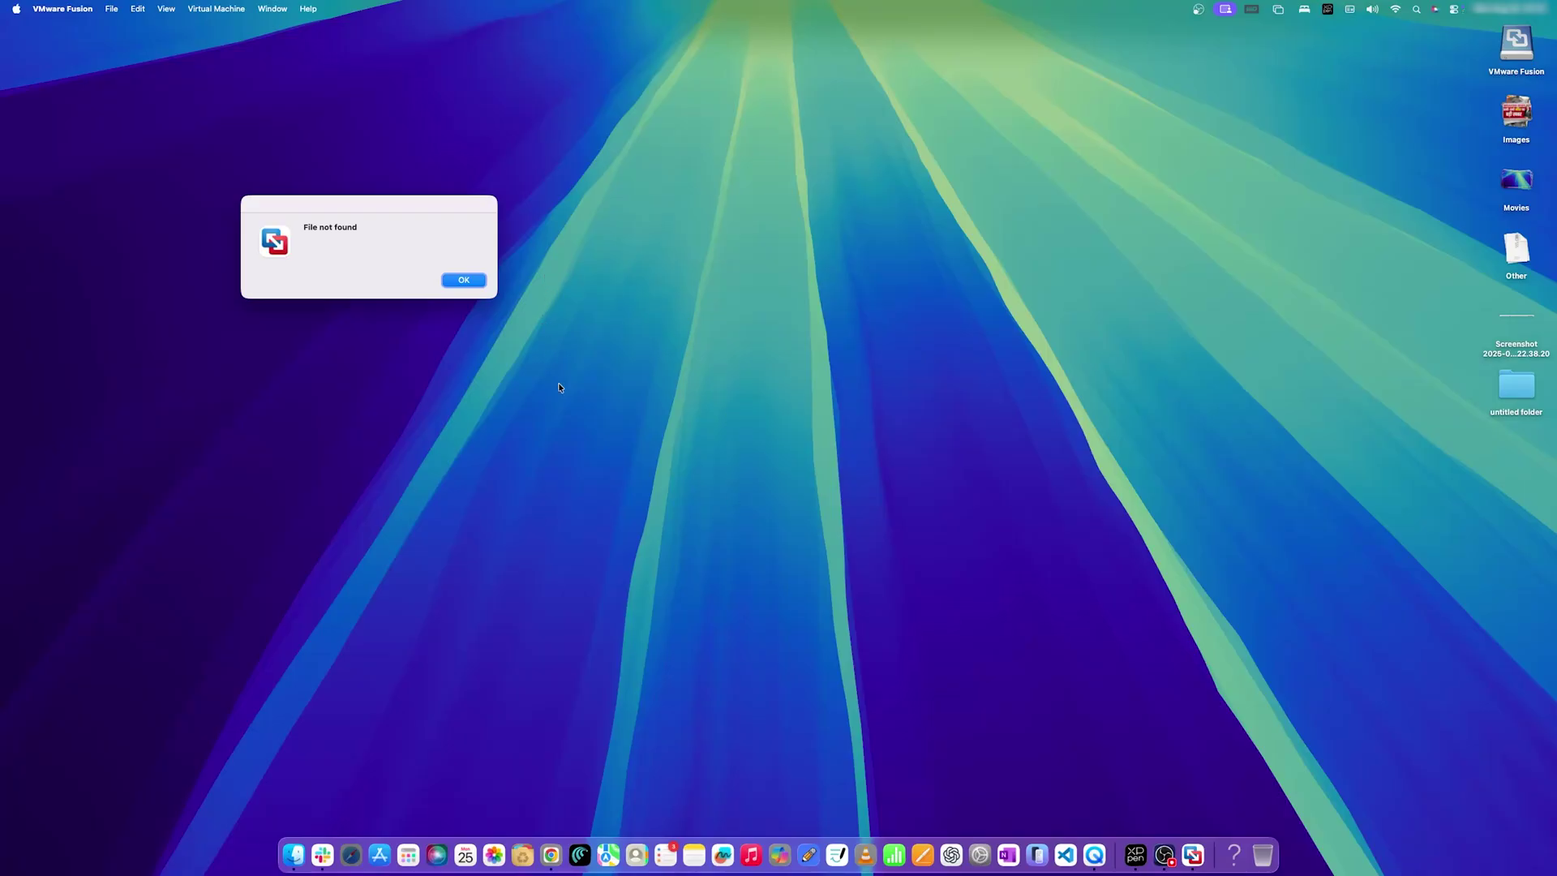
left_click(467, 281)
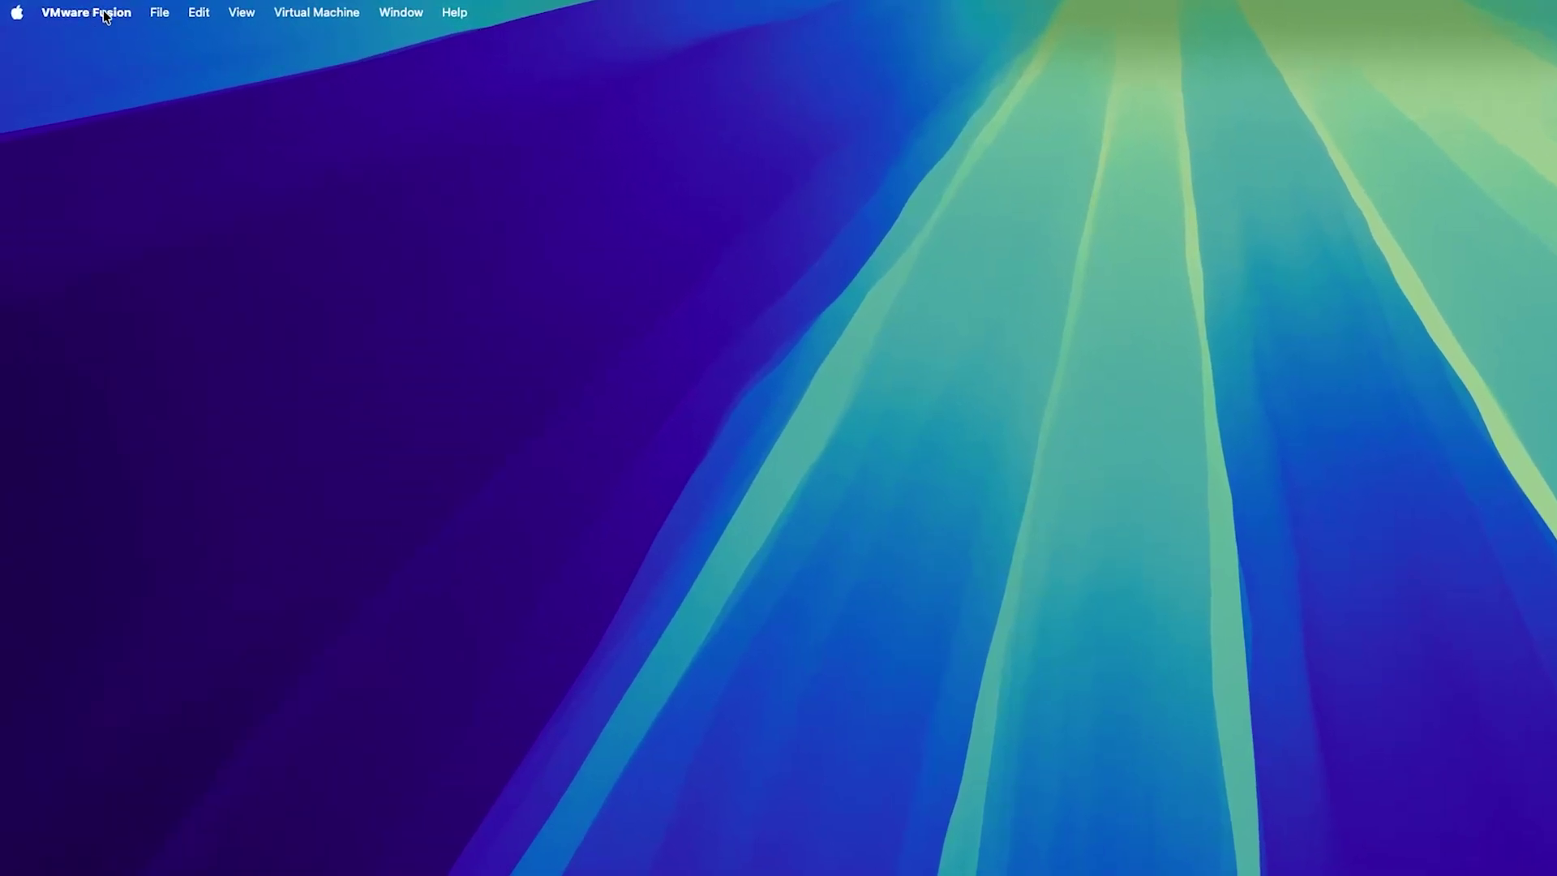
Start a new virtual machine using the Get Windows from Microsoft option.
left_click(77, 10)
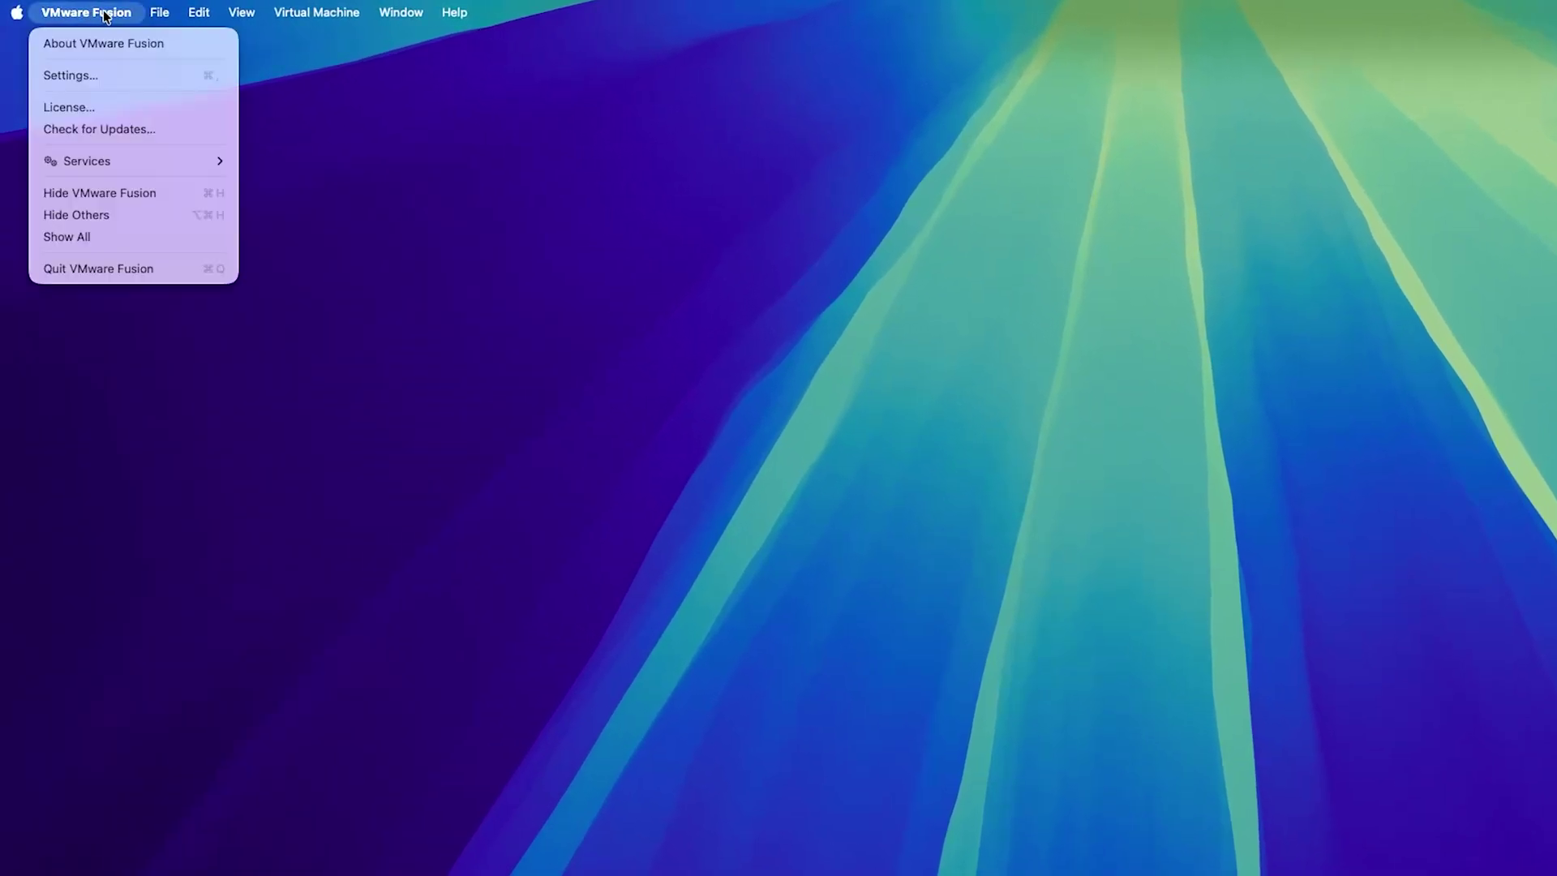
mouse_move(155, 12)
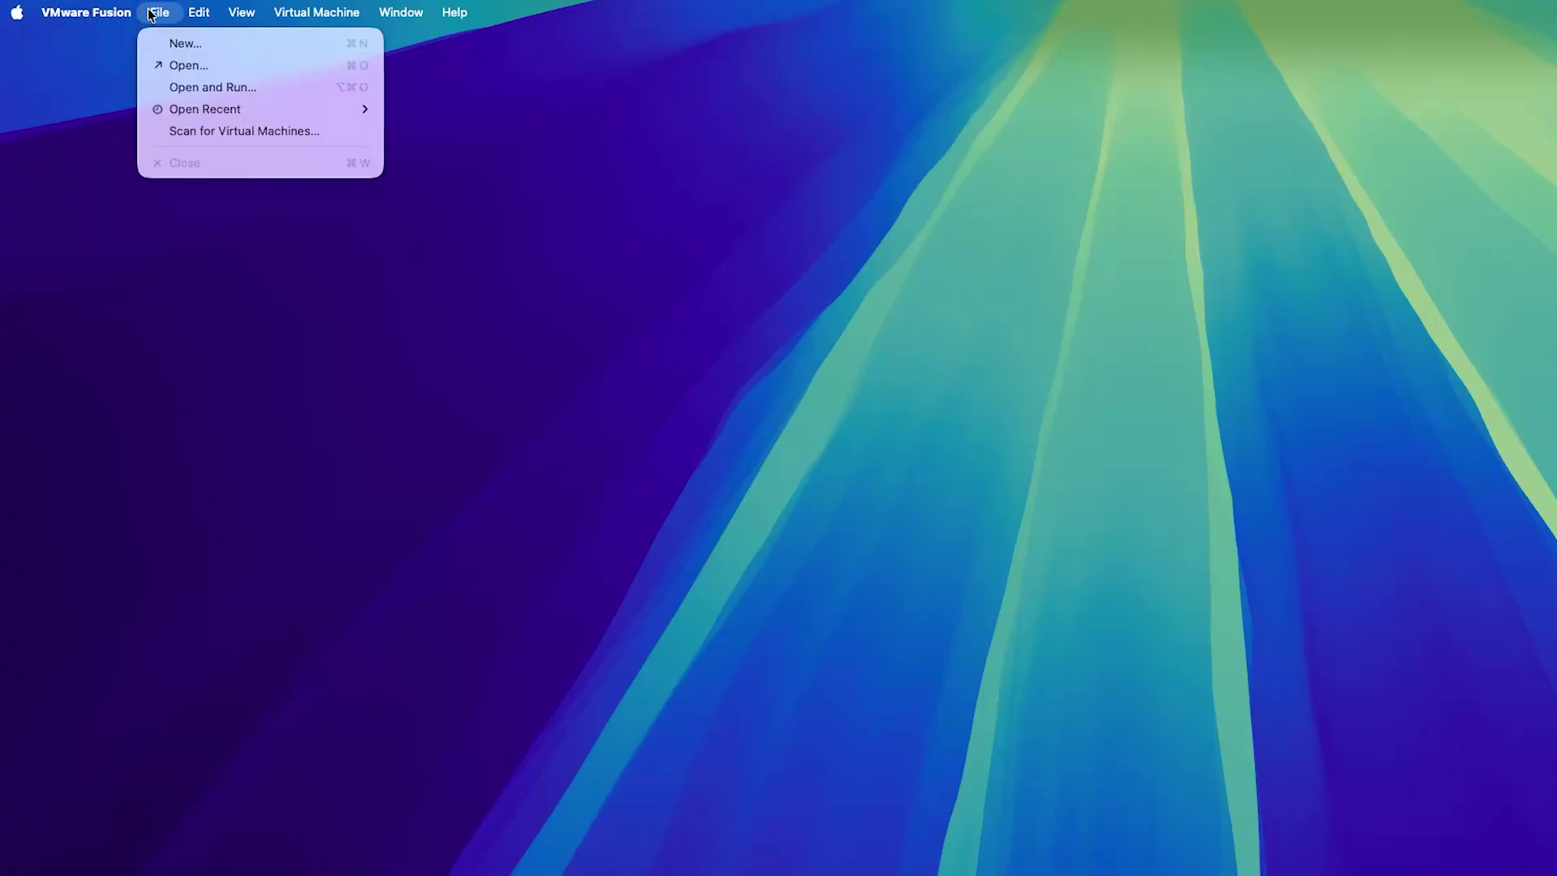
left_click(167, 43)
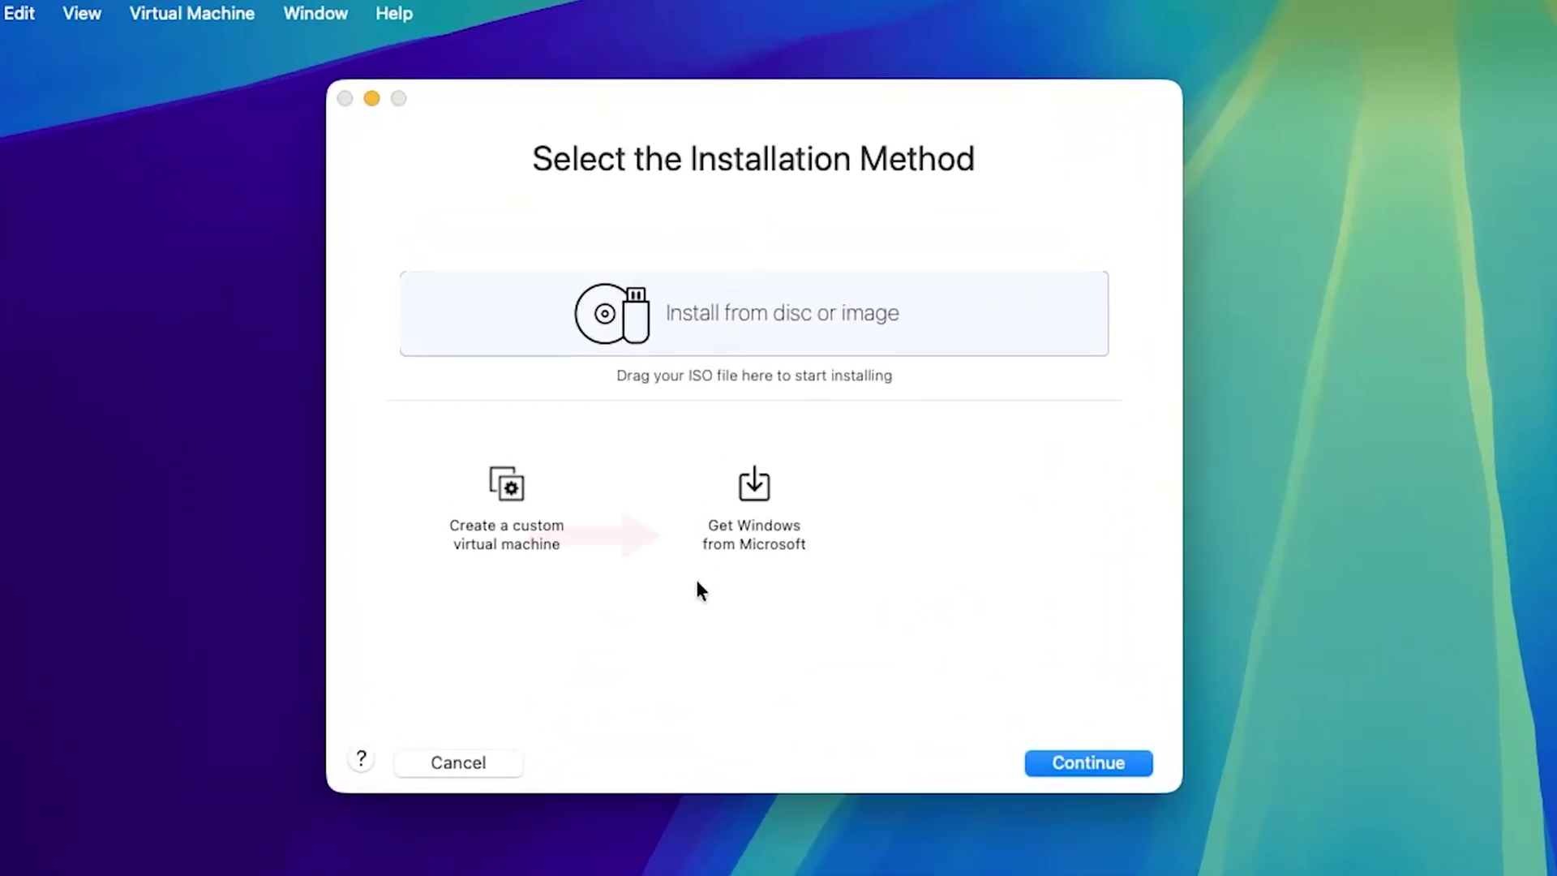
left_click(765, 507)
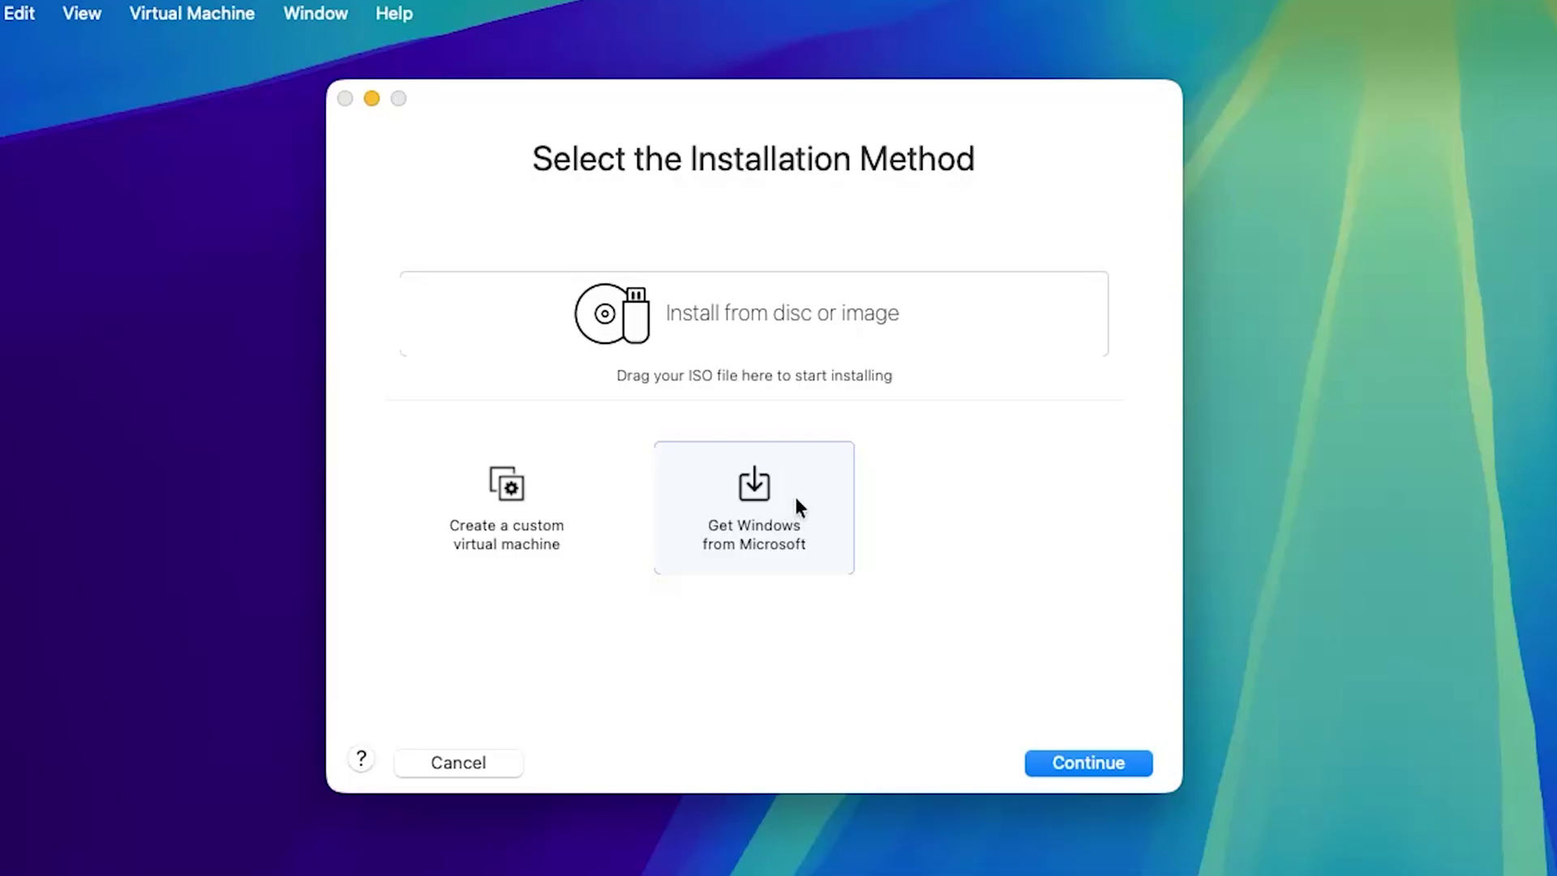
left_click(1103, 761)
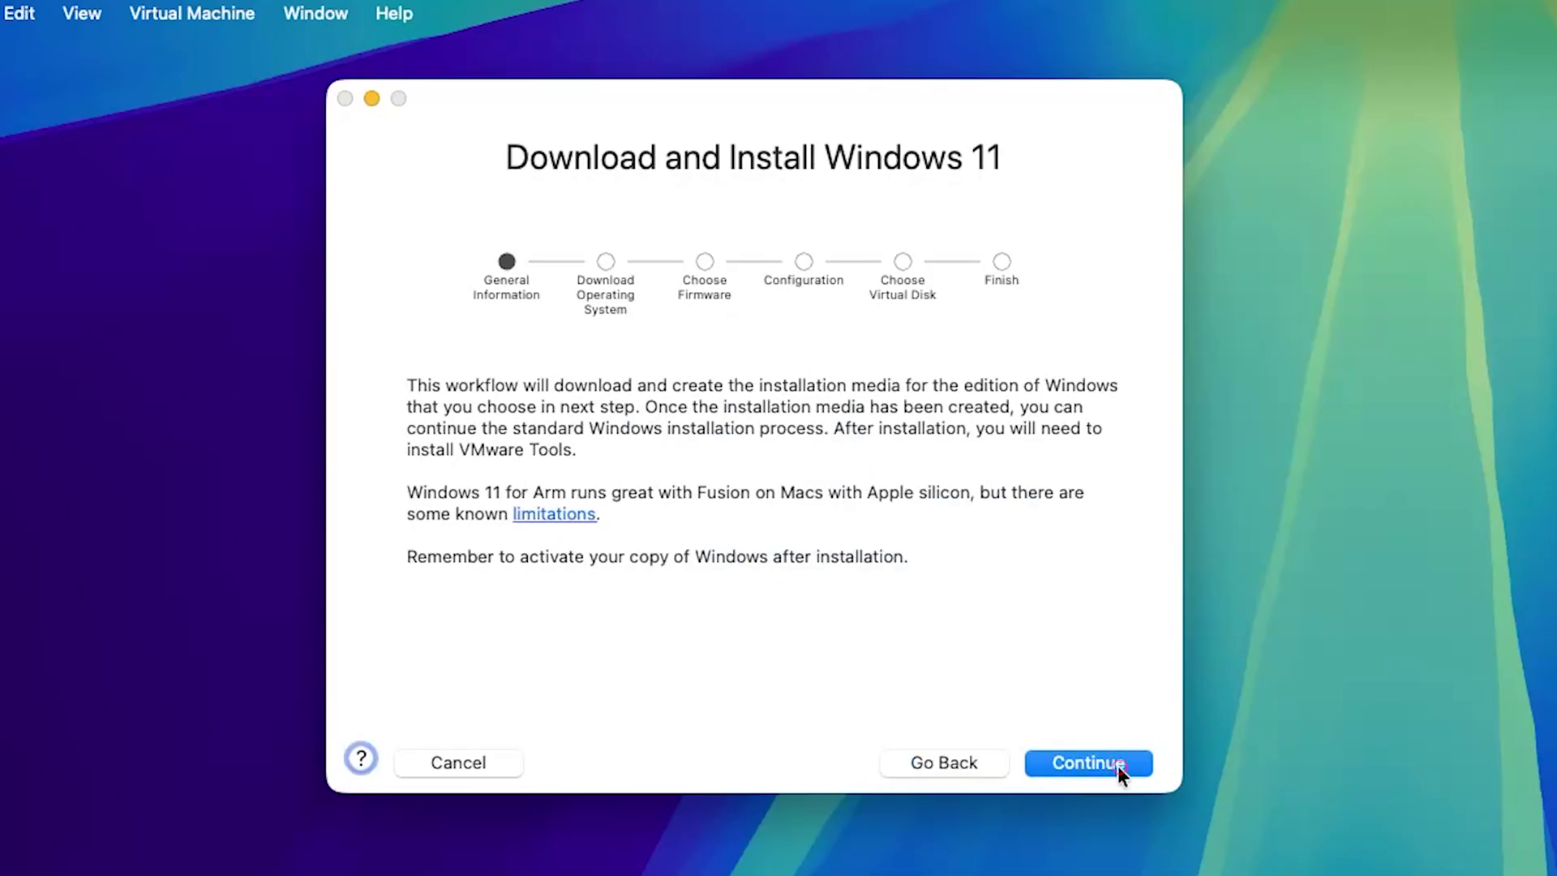
left_click(1118, 765)
Choose Windows 11 Professional in English (en-us) and download it from Microsoft.
left_click(713, 391)
left_click(694, 420)
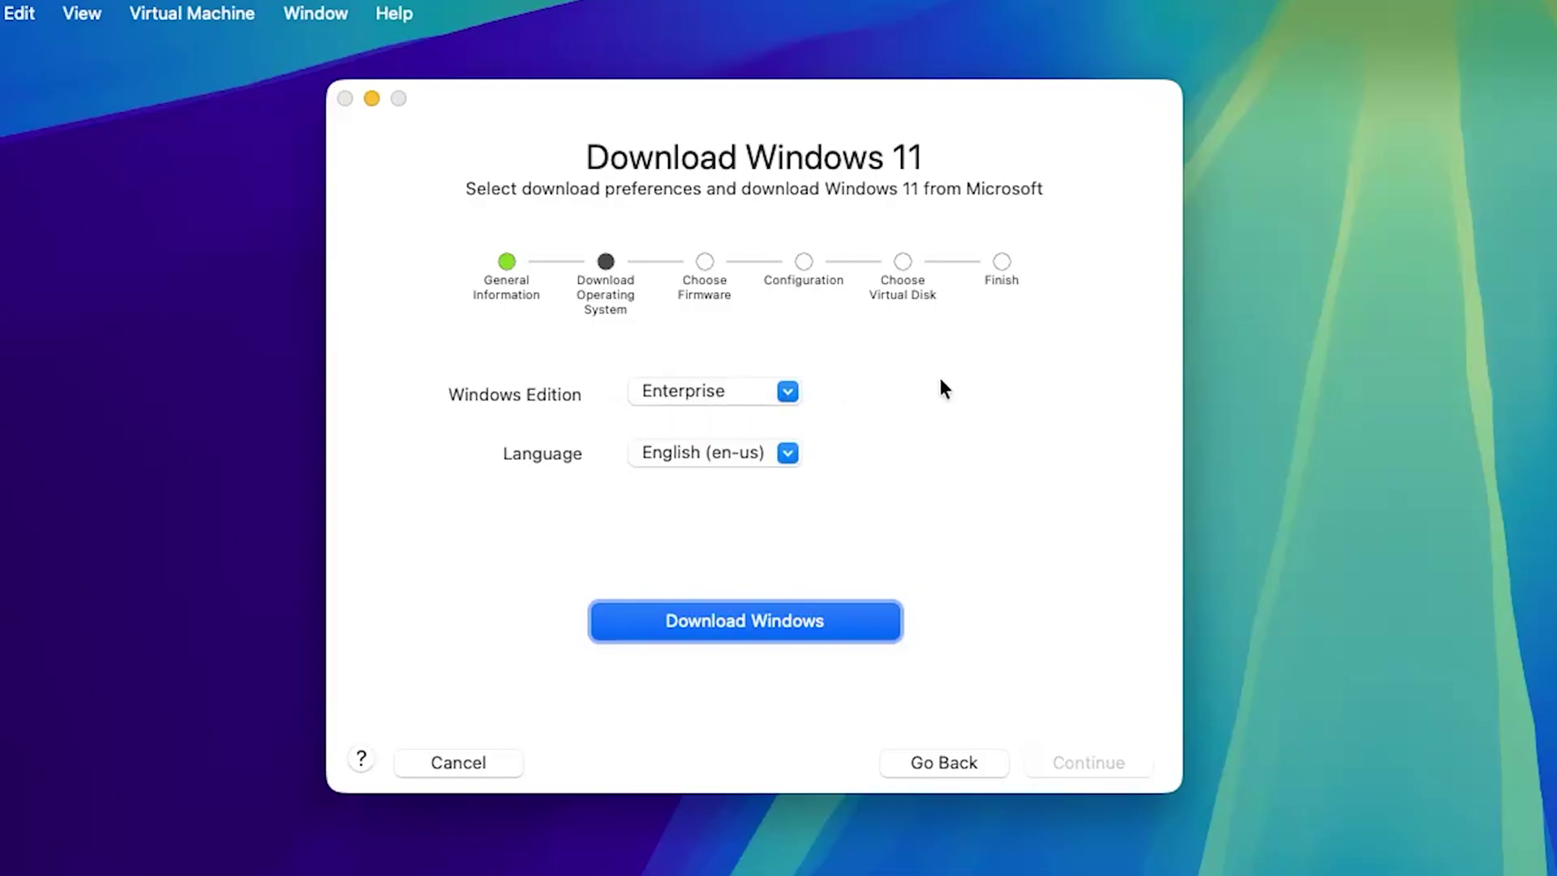
left_click(790, 396)
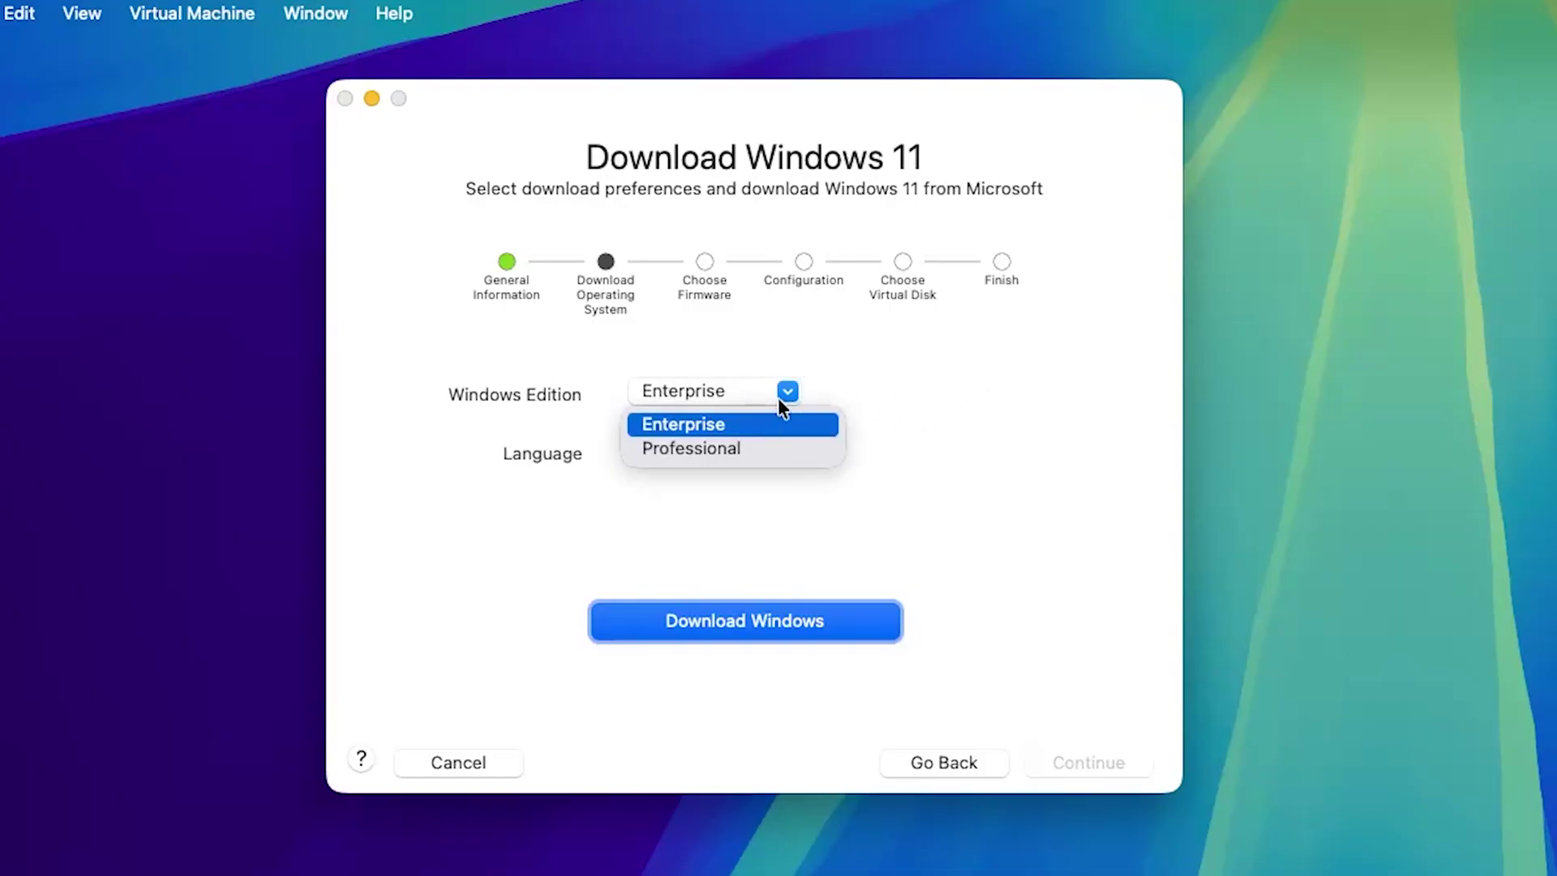
left_click(749, 447)
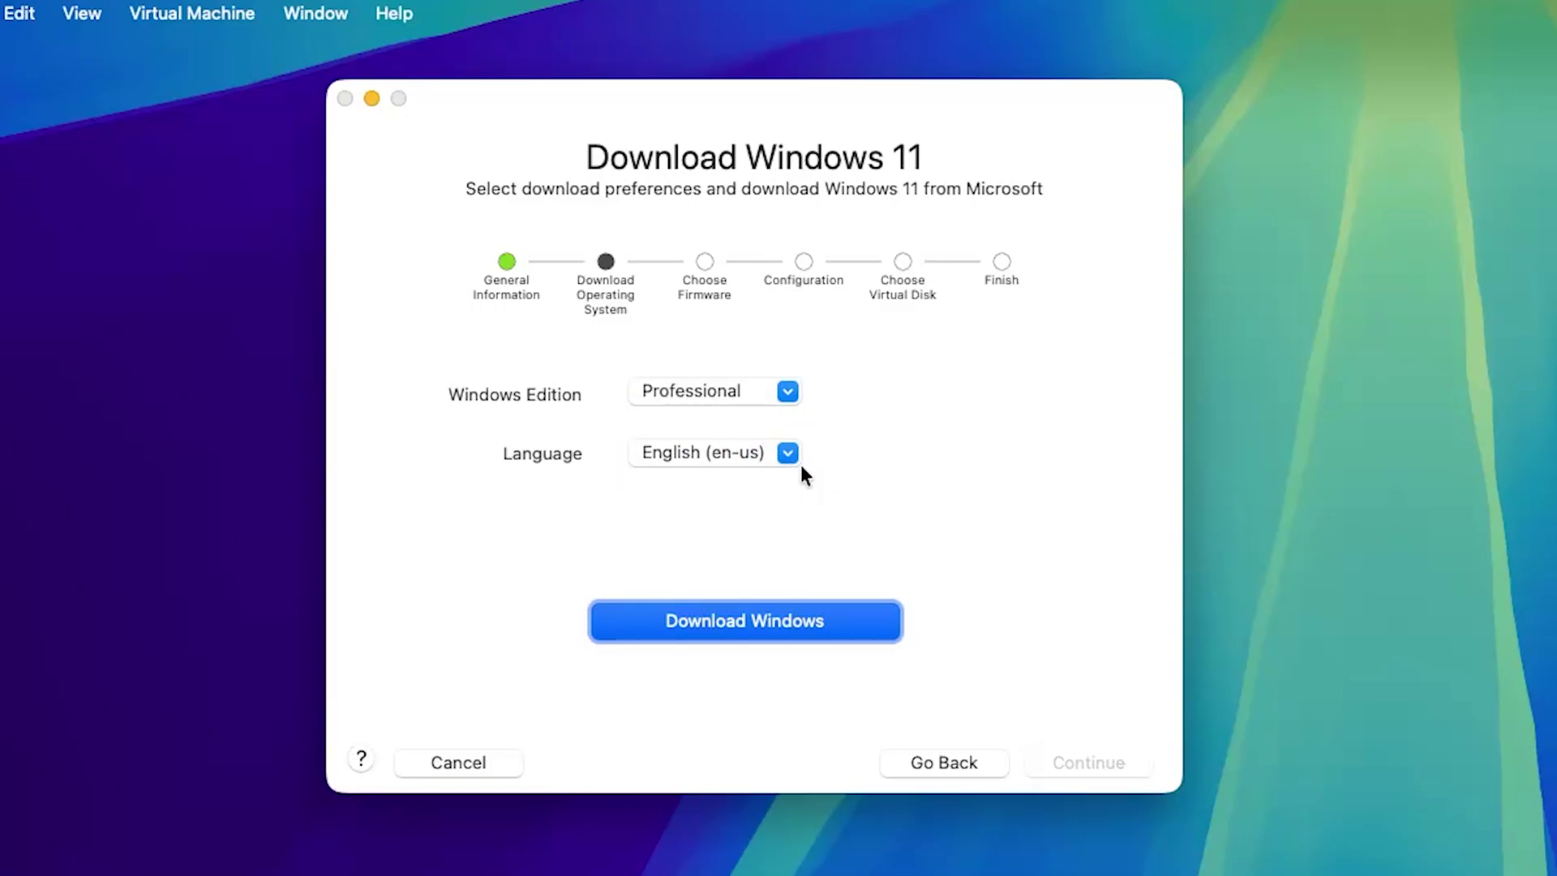
left_click(788, 452)
left_click(872, 445)
left_click(743, 621)
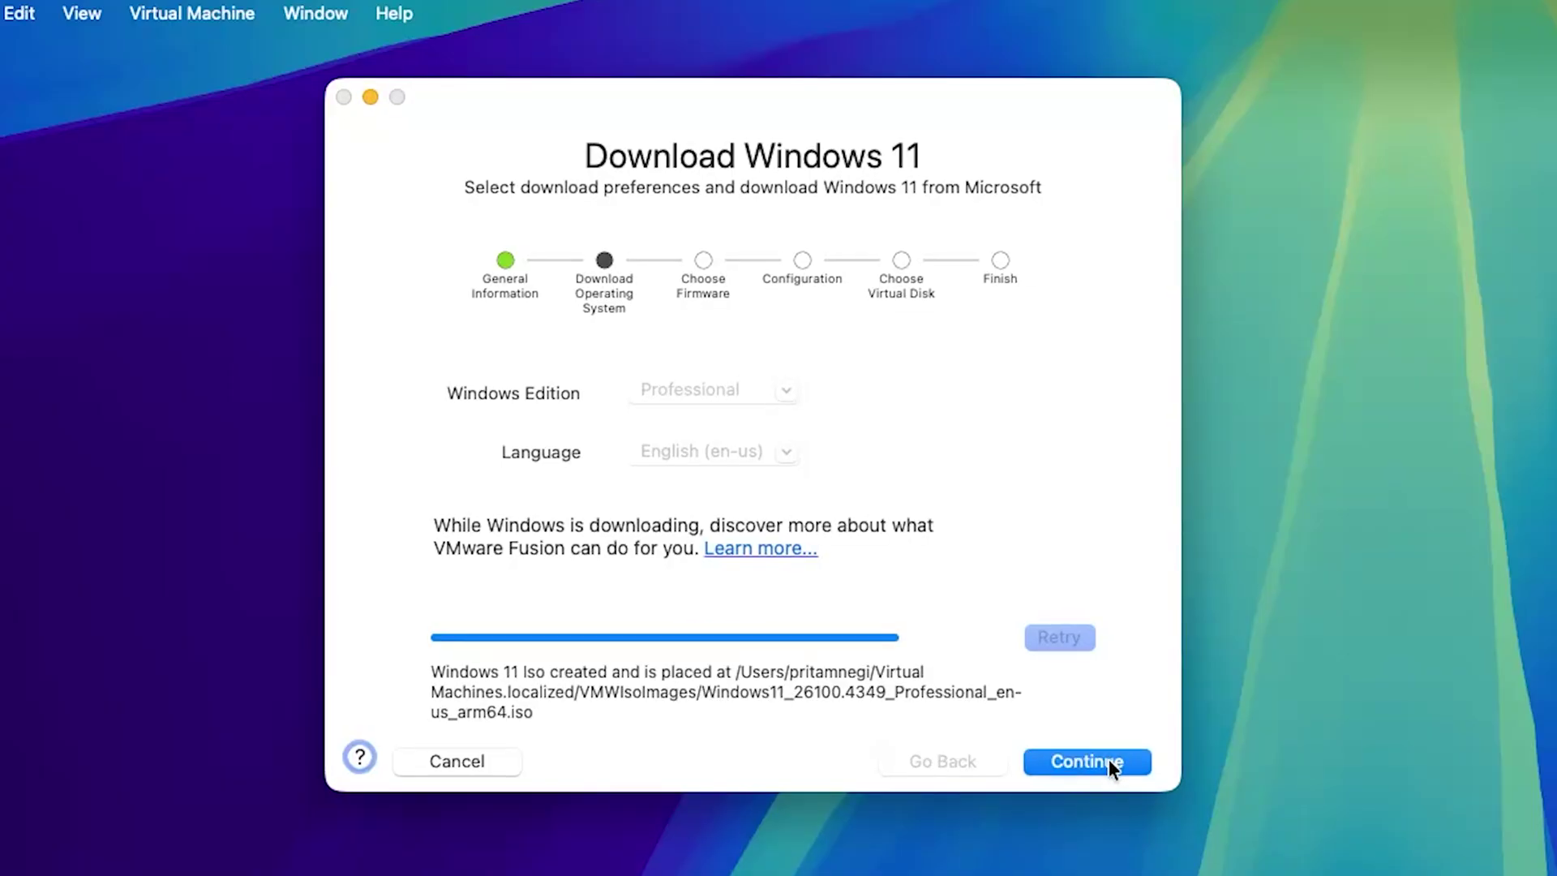
Keep UEFI firmware and encrypt all the VM's files with a confirmed encryption password.
left_click(1108, 760)
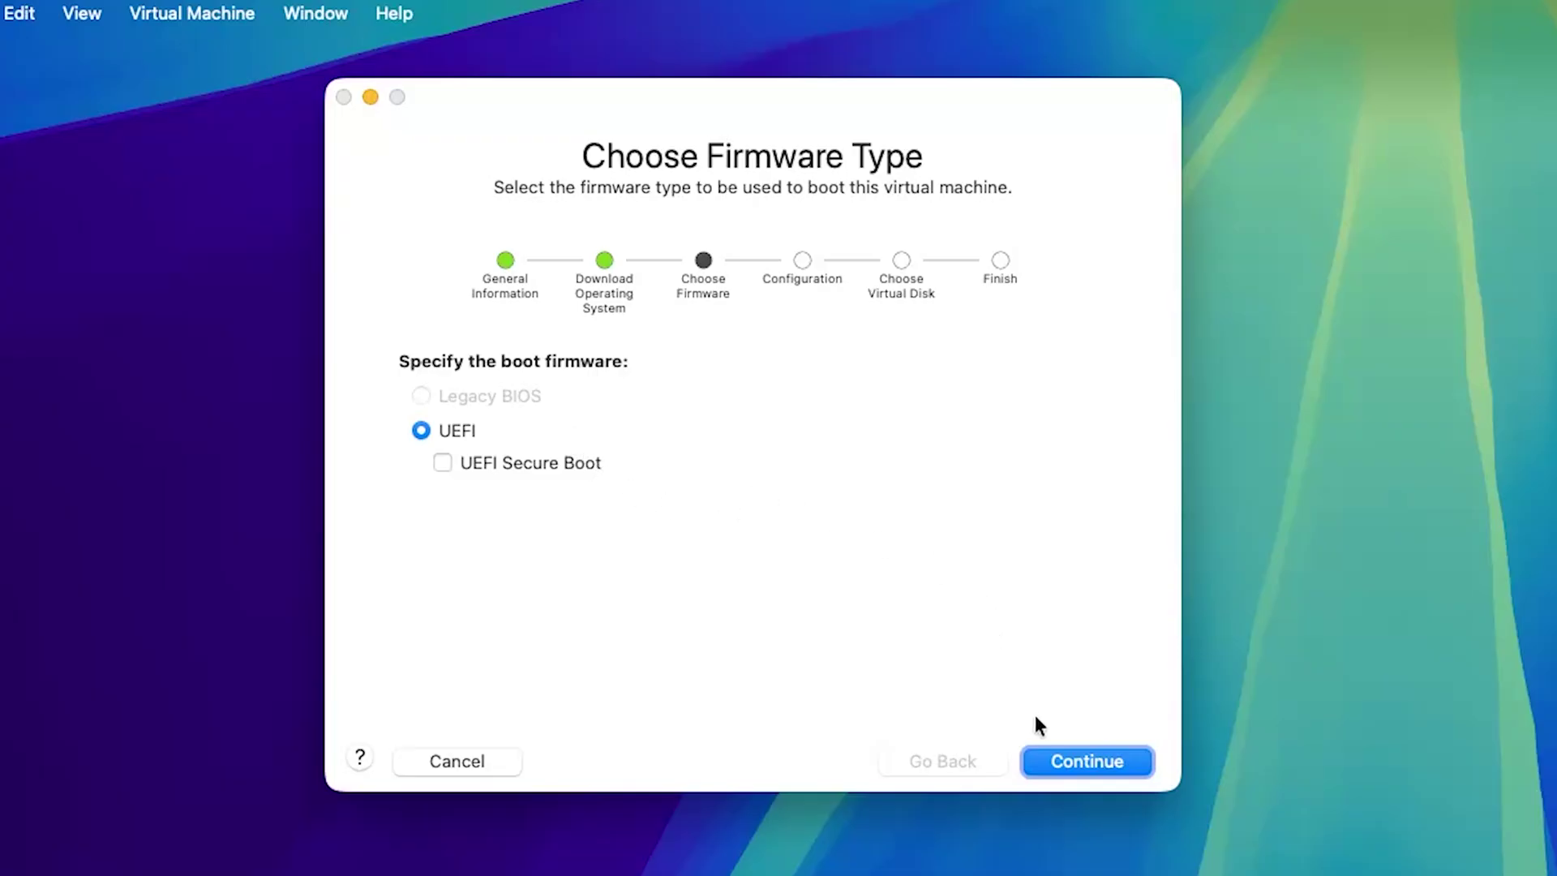
left_click(1087, 764)
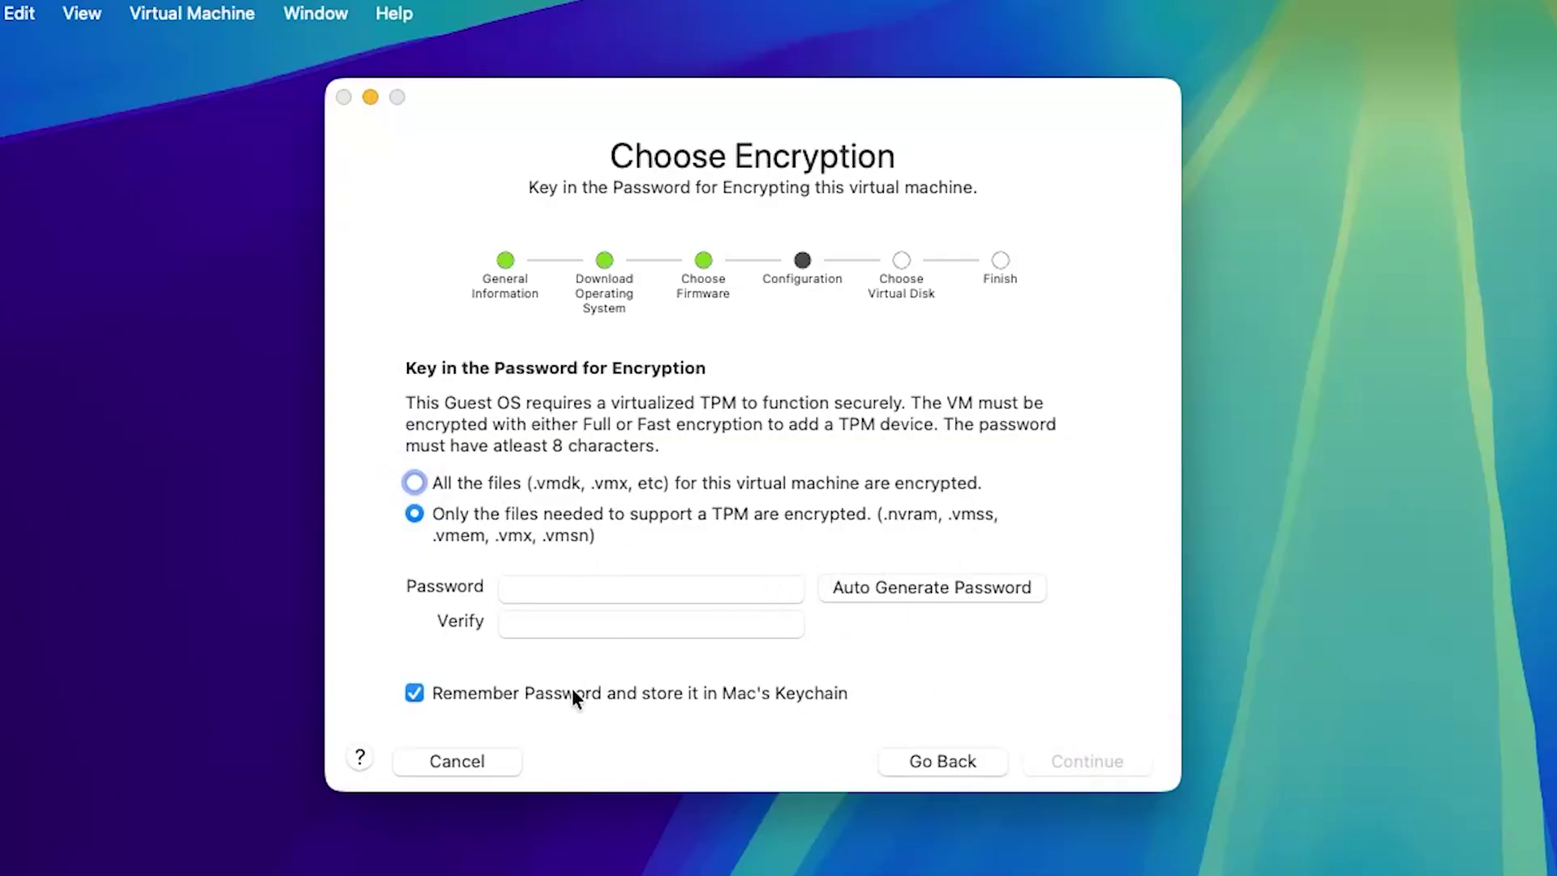
left_click(630, 580)
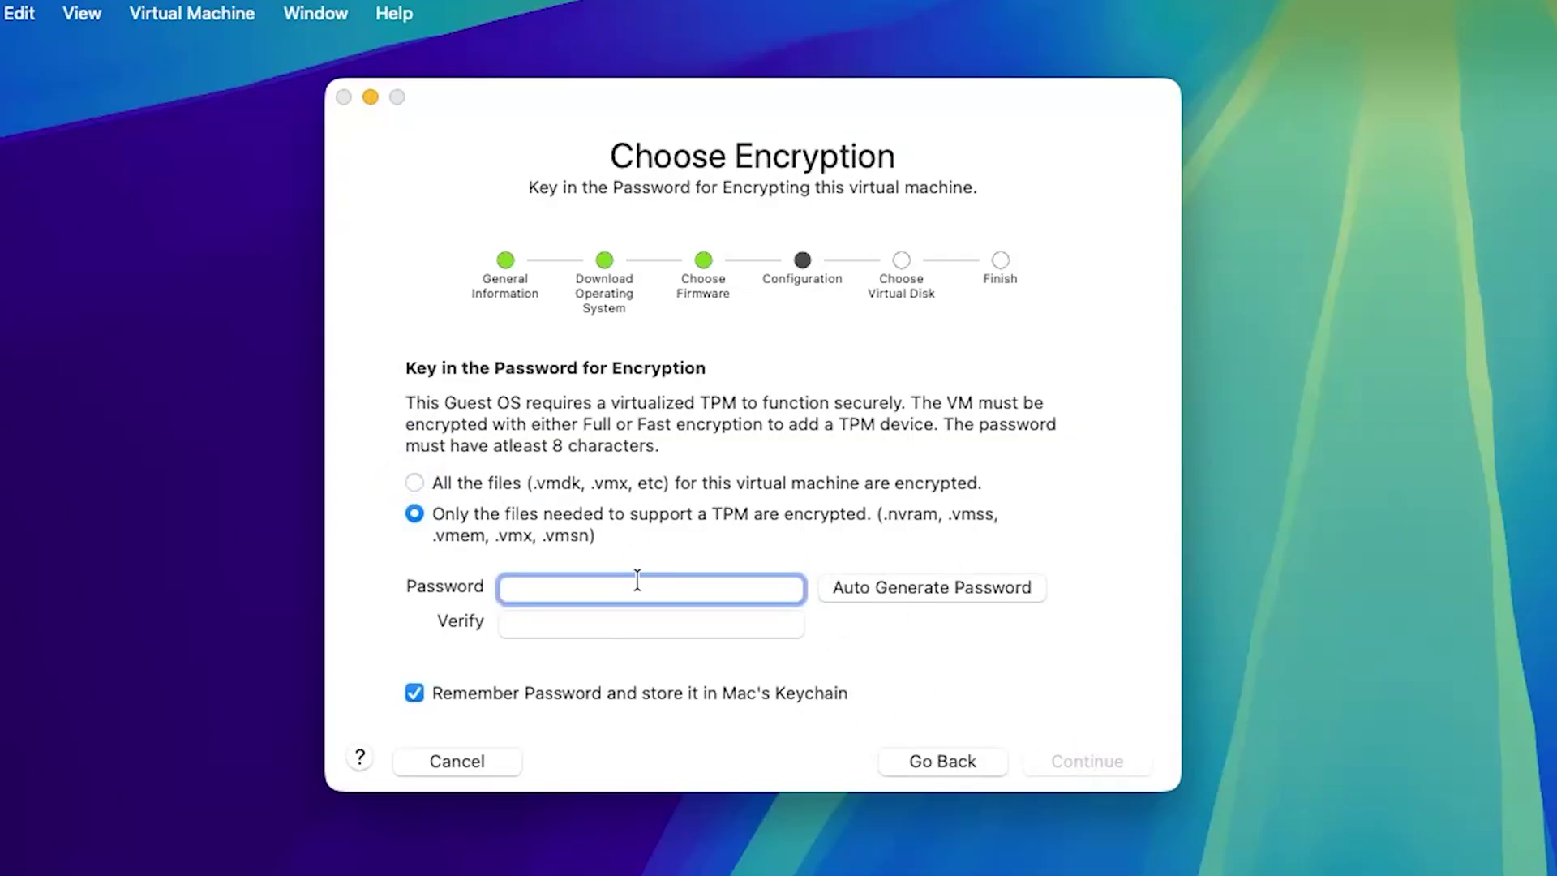
type("••••")
left_click(653, 629)
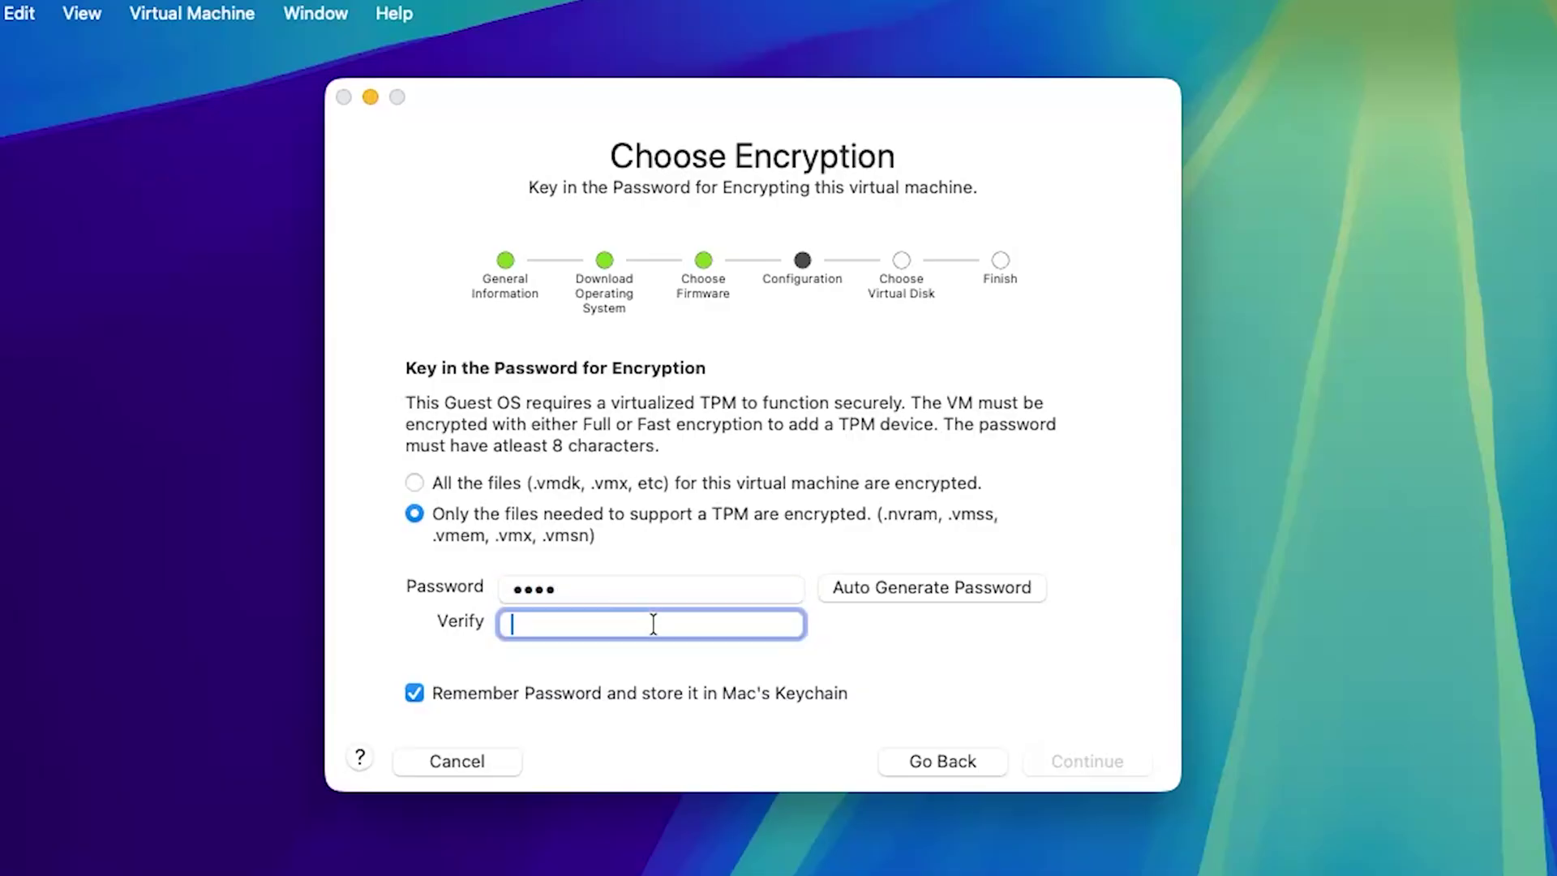
type("••••")
key("shift+Tab")
key("space")
left_click(415, 482)
left_click(415, 693)
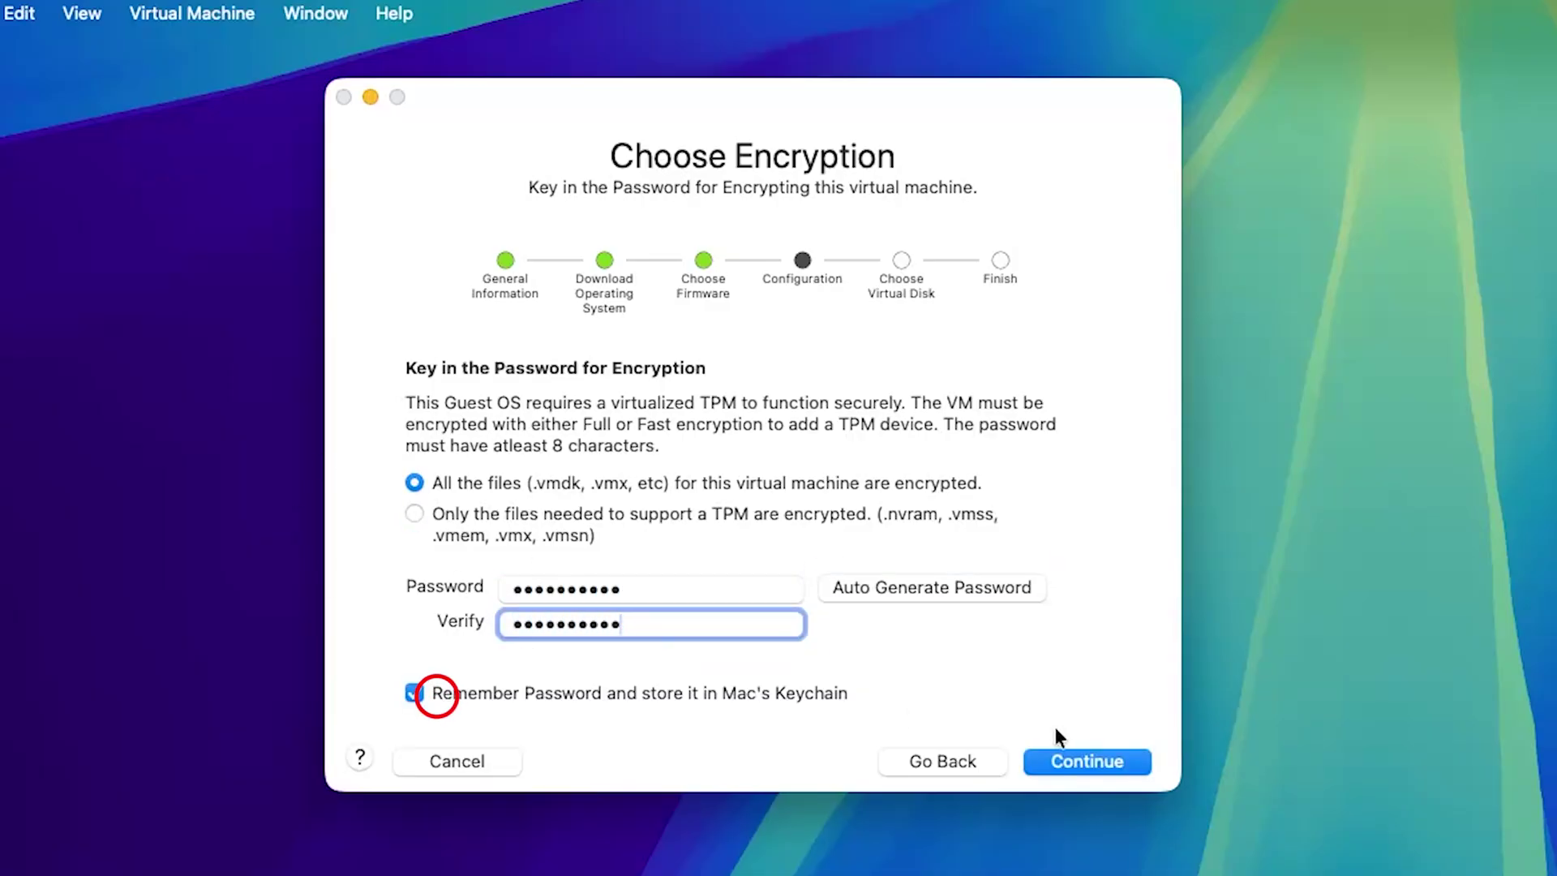
left_click(1113, 756)
Accept the default virtual disk and choose Customize Settings on the Finish page.
left_click(1083, 764)
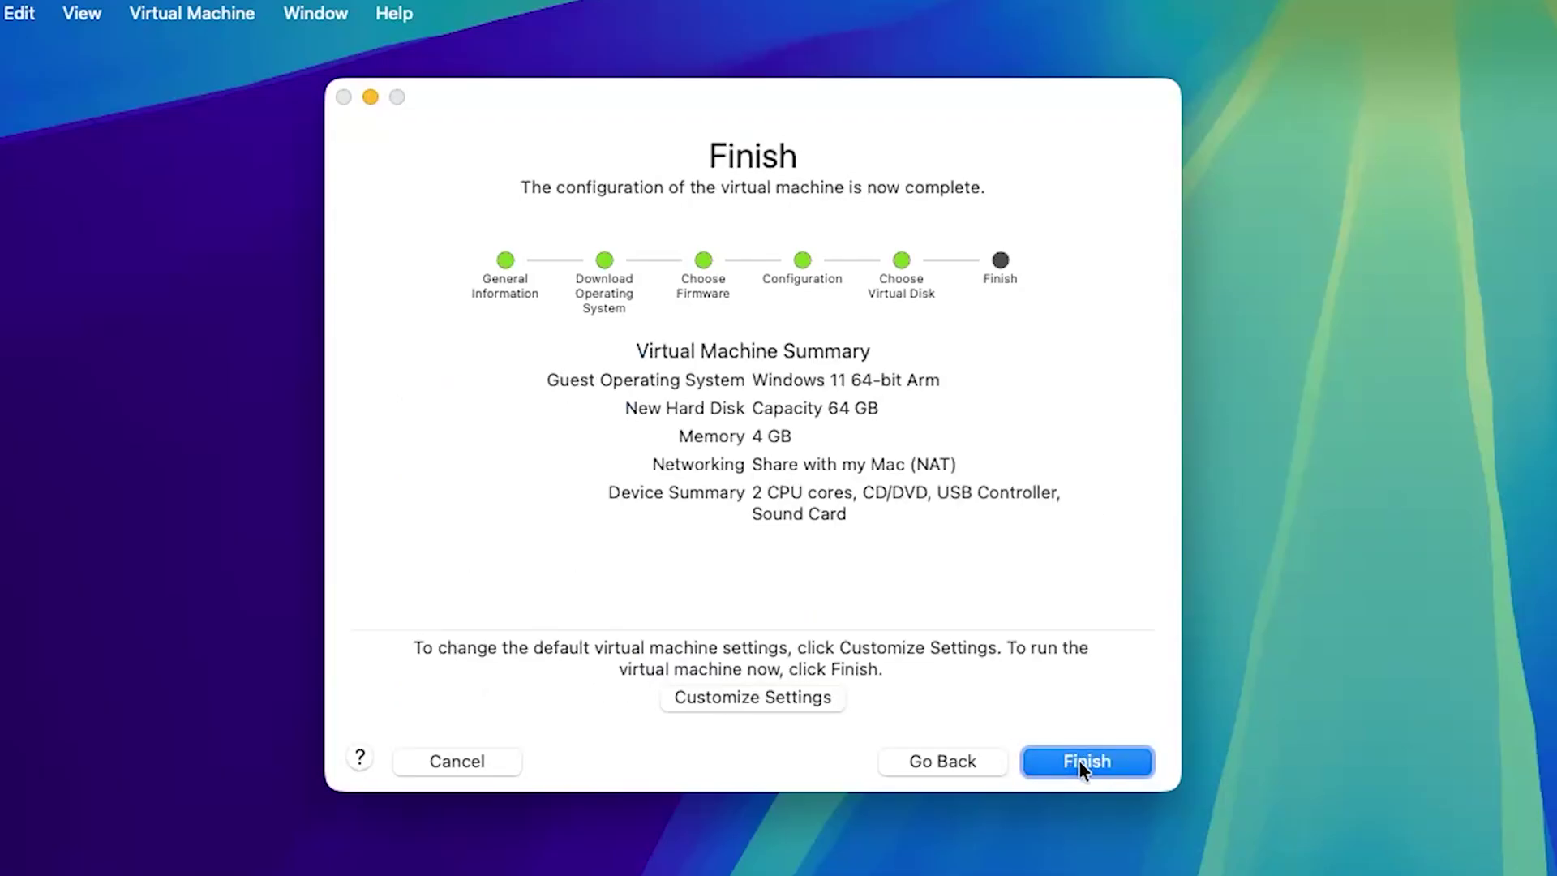
left_click(754, 696)
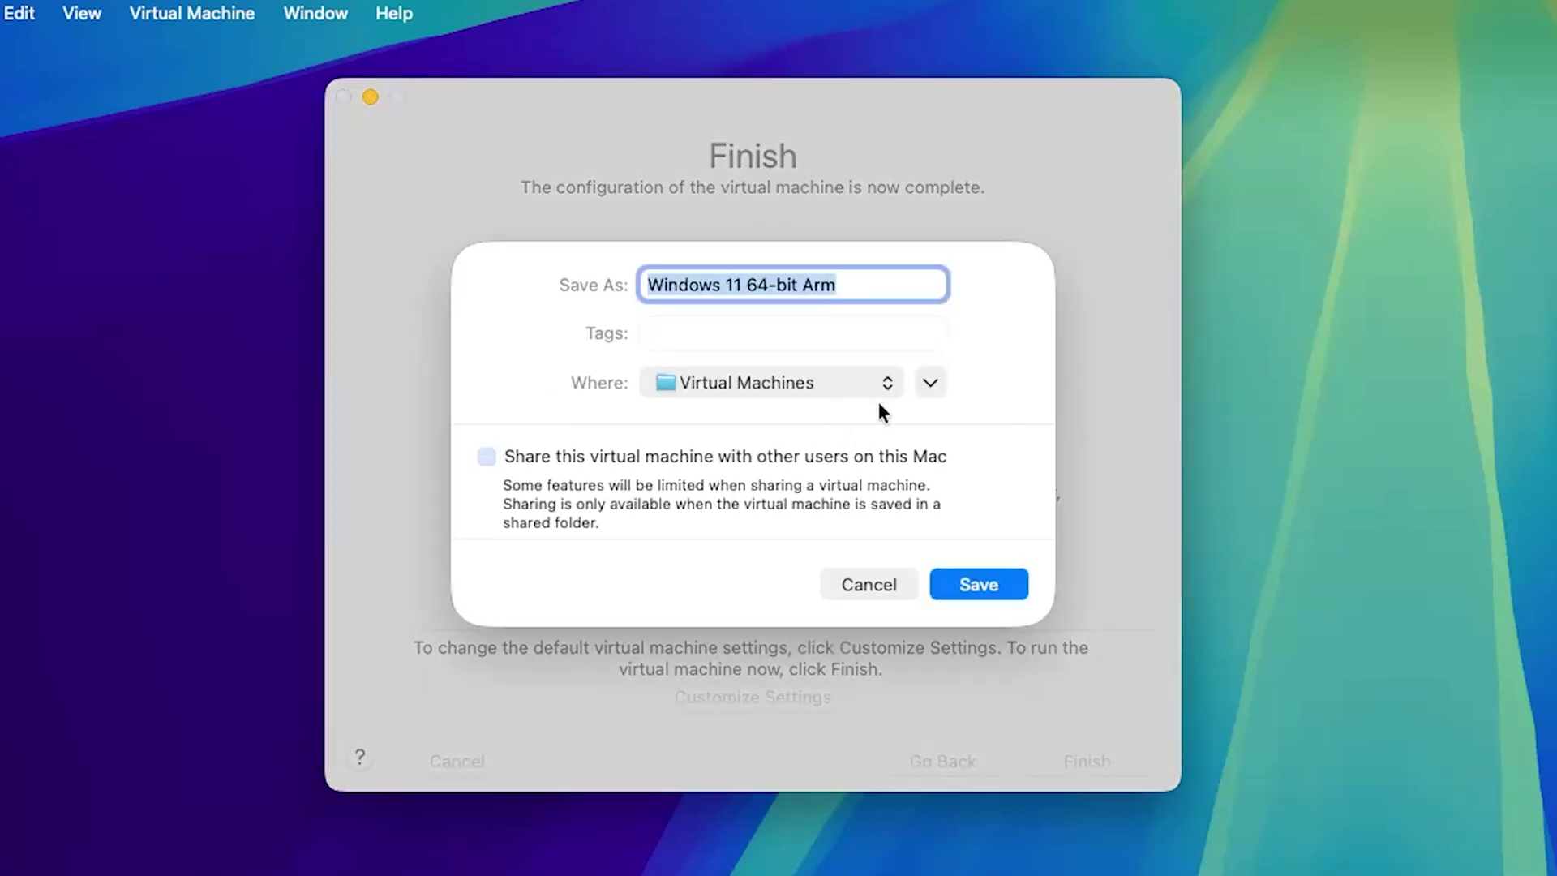
left_click(882, 577)
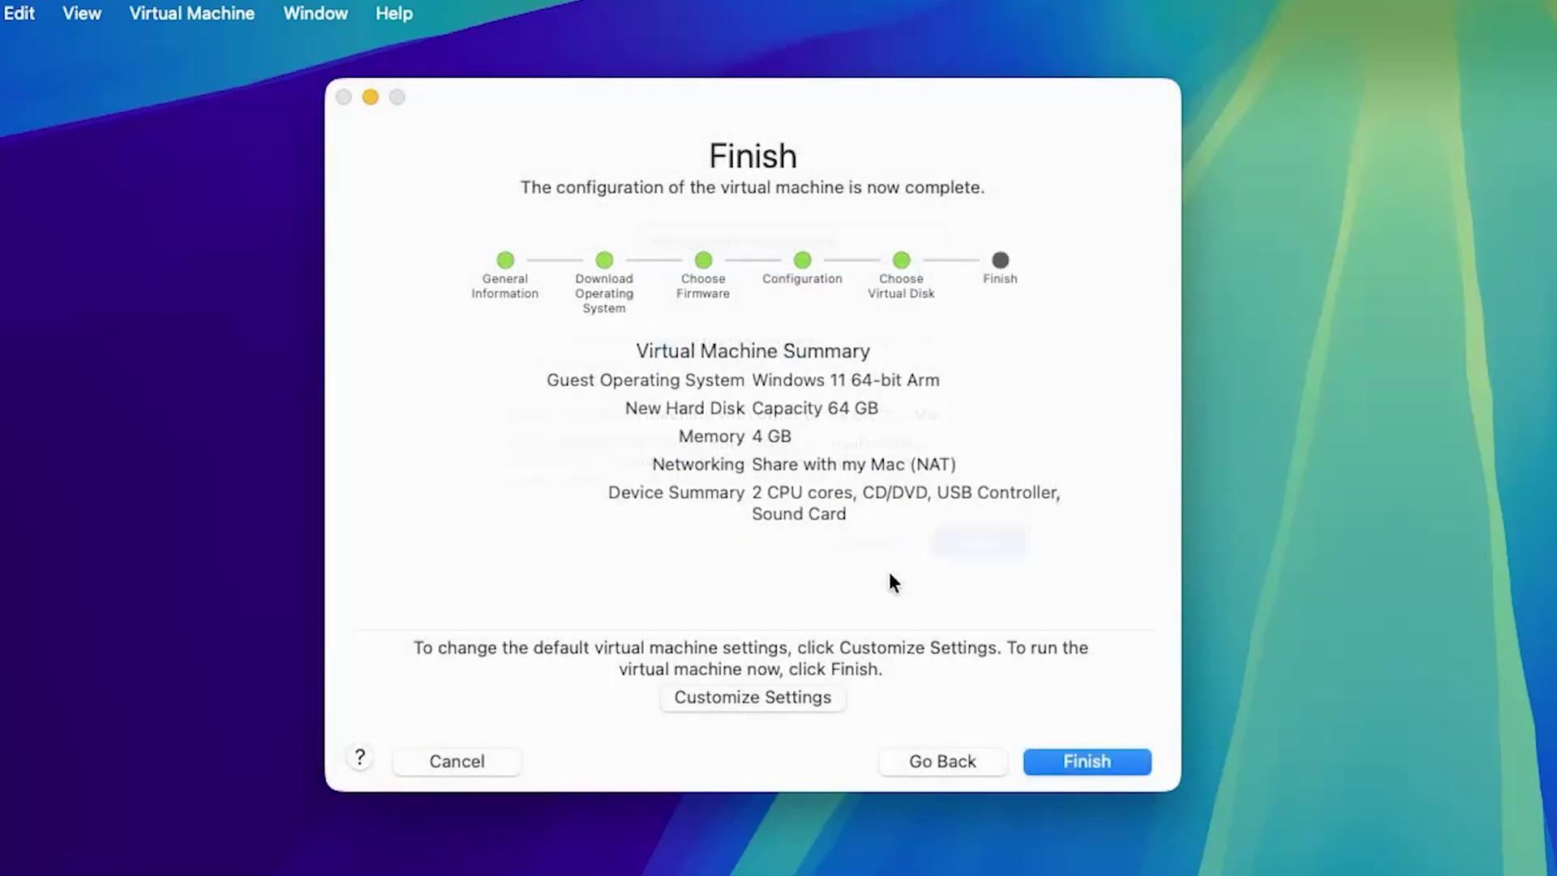
left_click(803, 696)
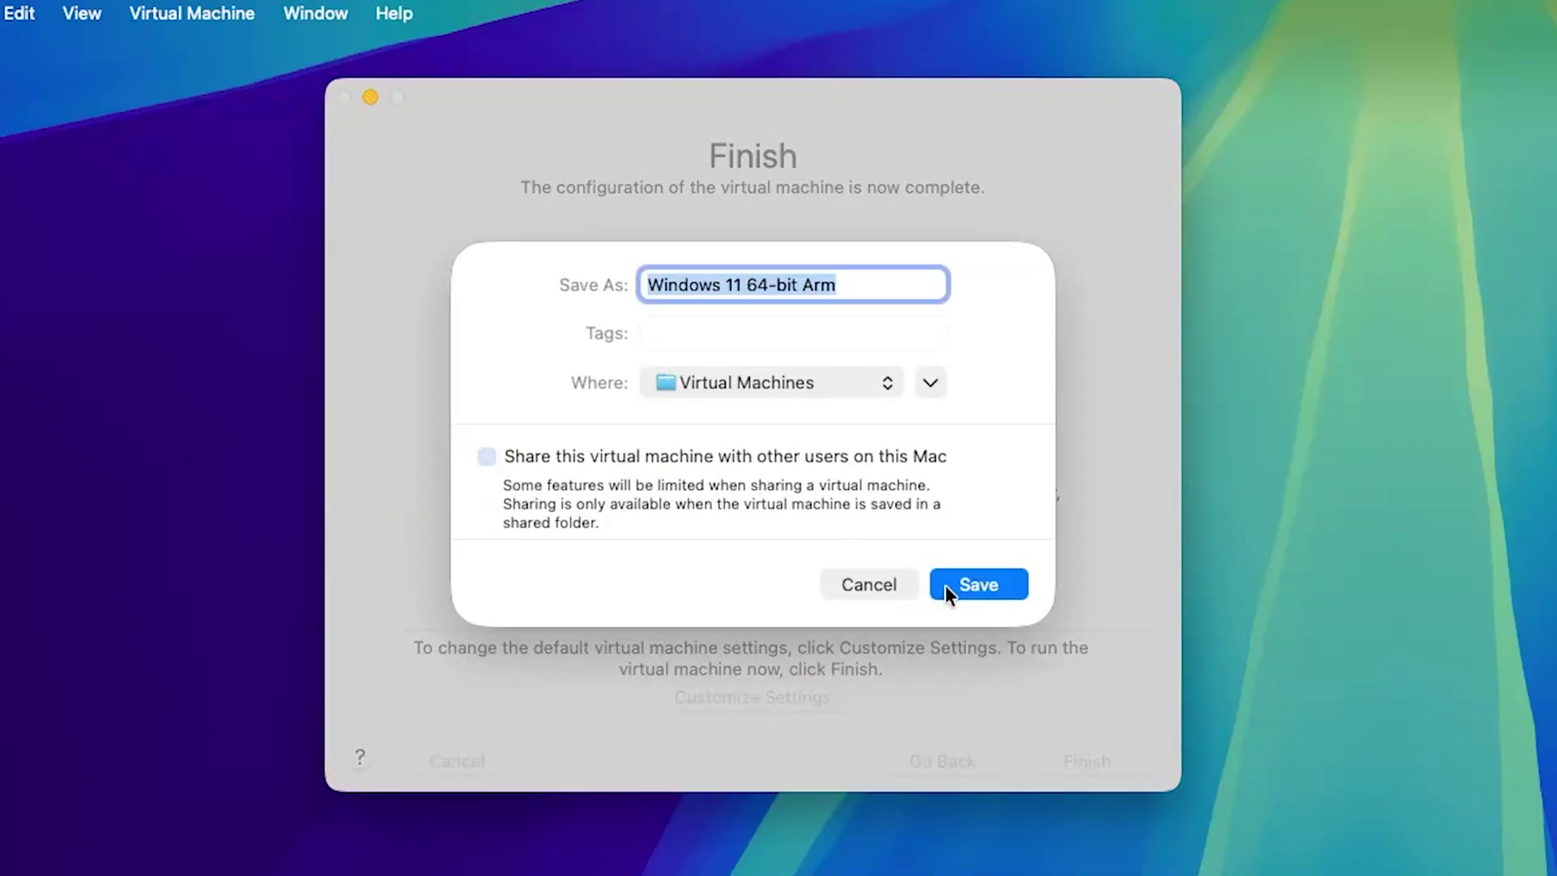
Save the VM, then give it 4 processor cores and 4608 MB of memory.
left_click(946, 586)
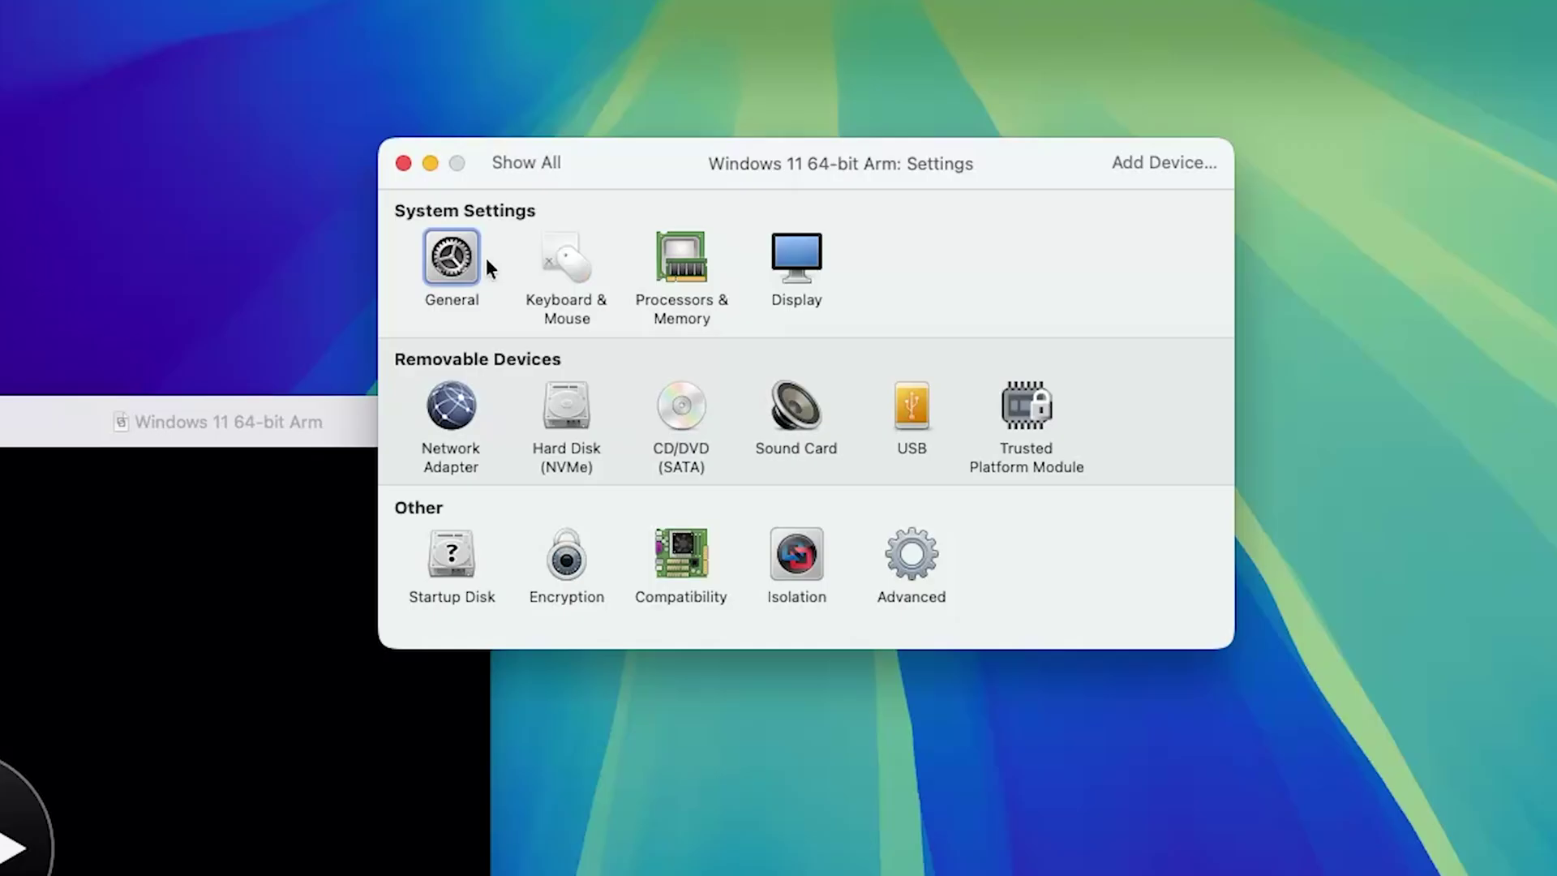
left_click(658, 276)
left_click(657, 270)
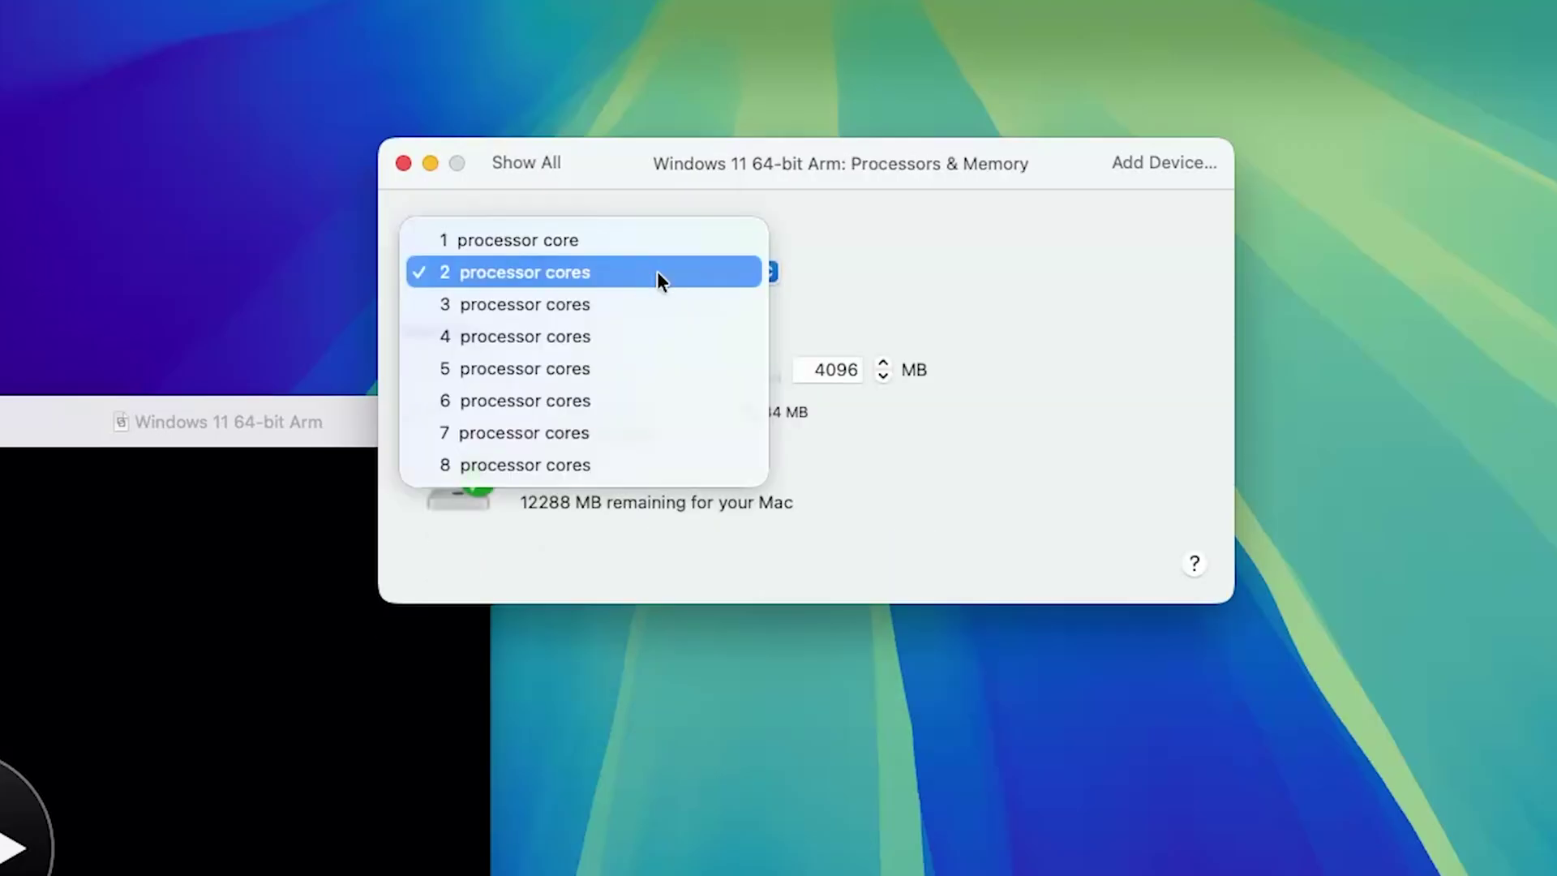
left_click(573, 332)
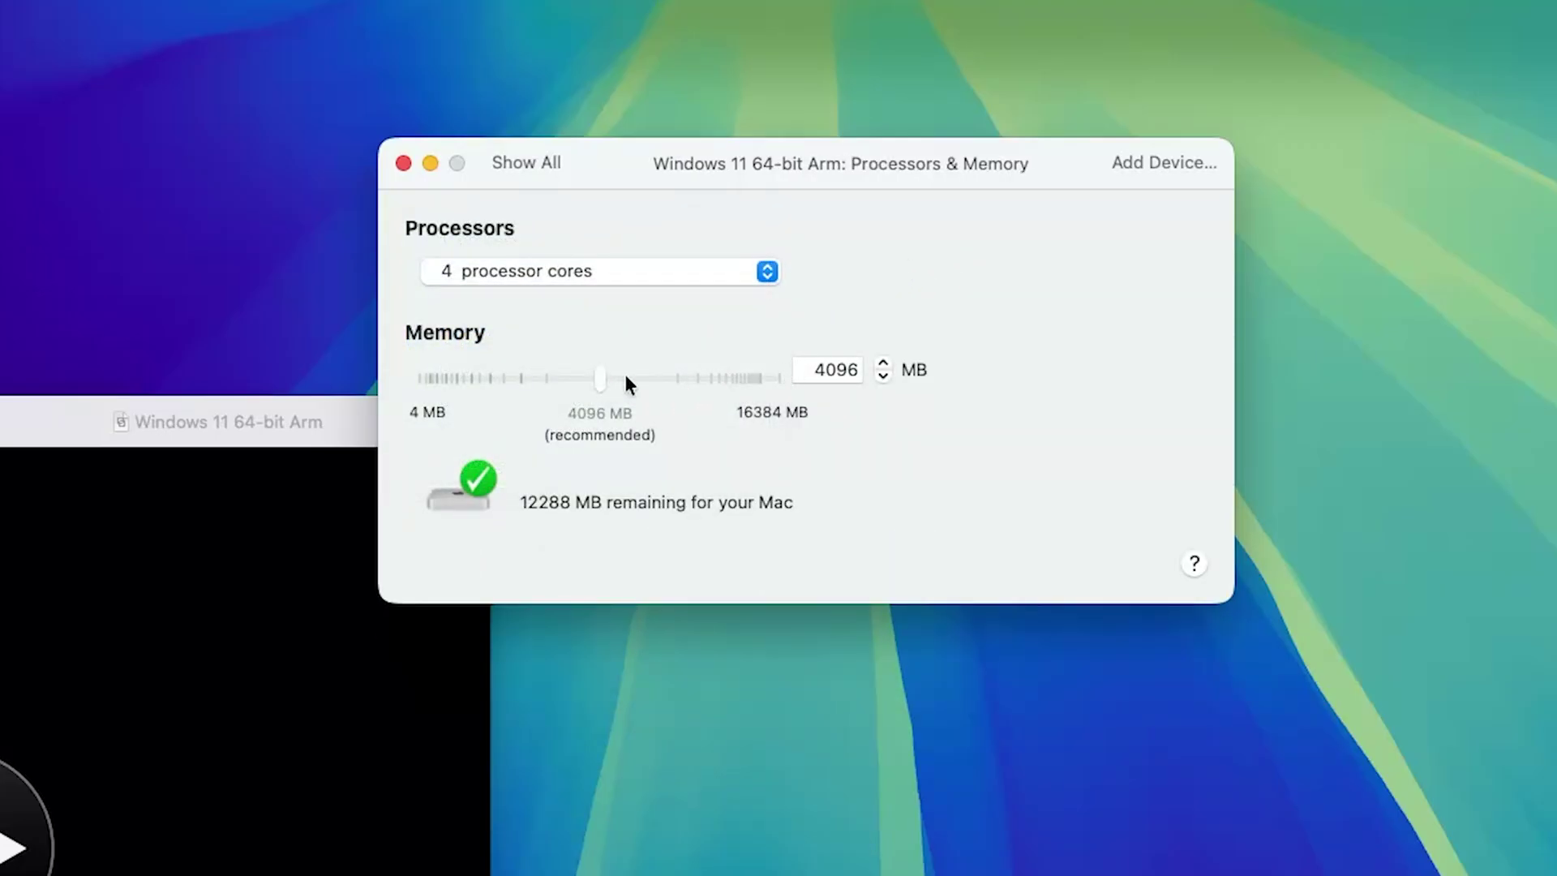
left_click_drag(599, 378, 654, 380)
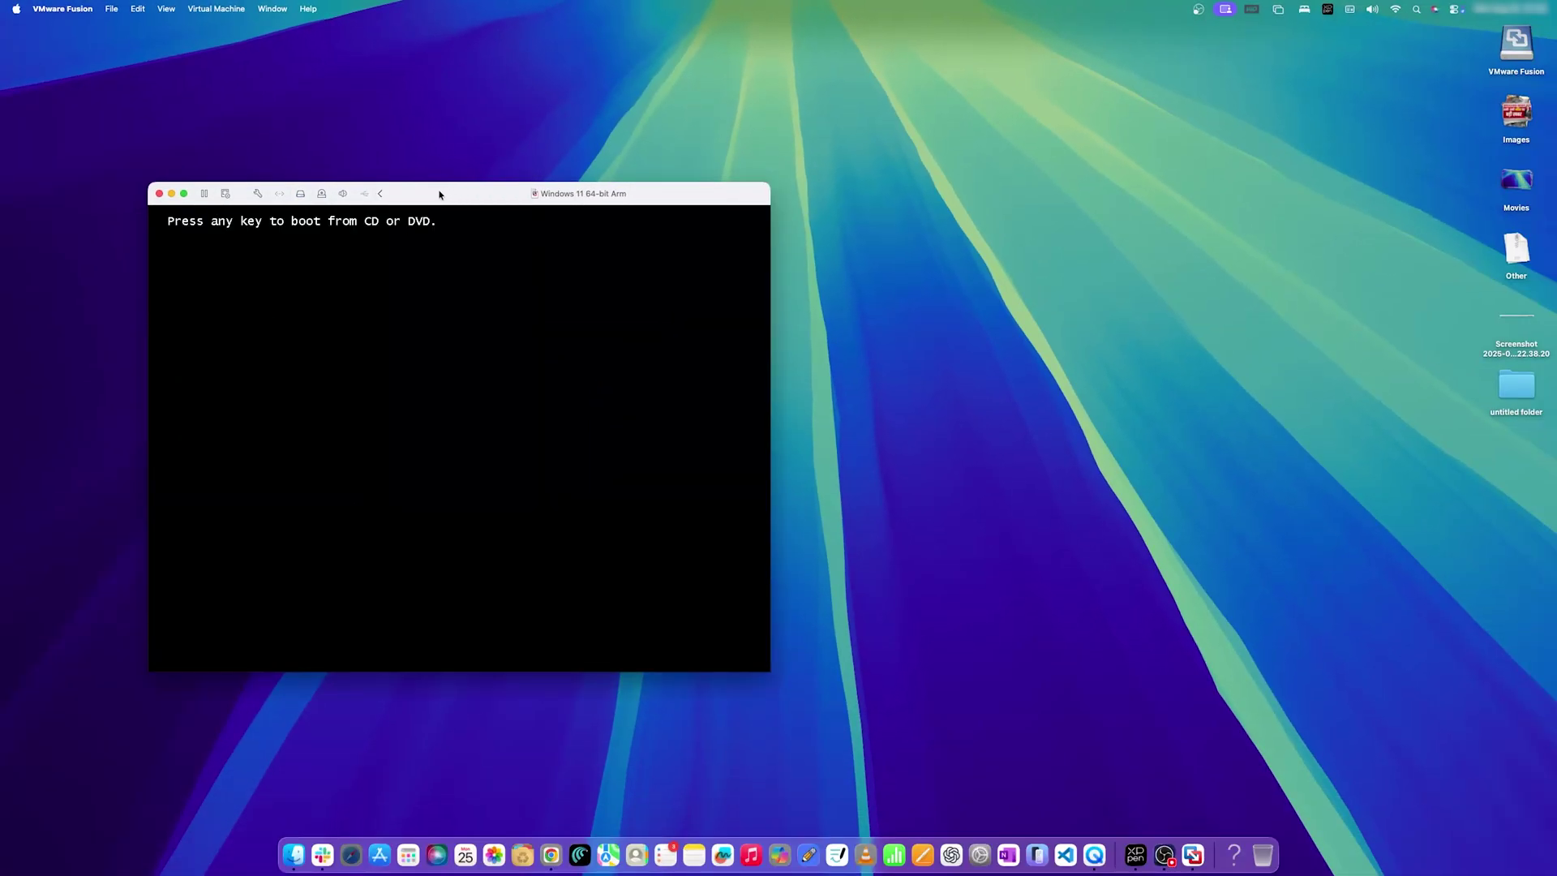
Boot from the Windows installer disc and keep English (United States) format and US keyboard.
left_click(184, 193)
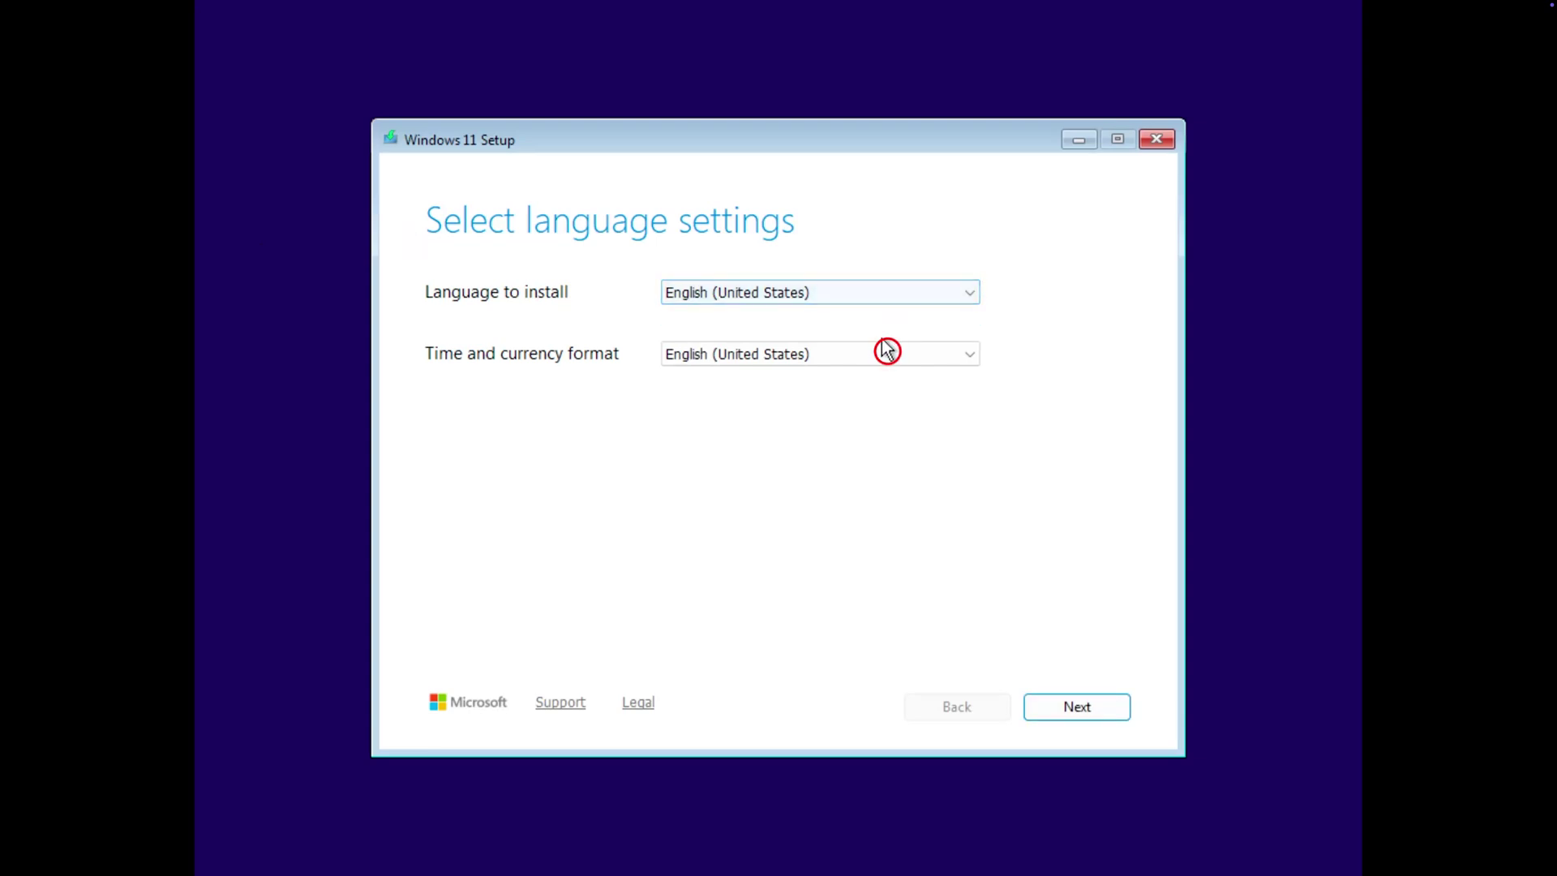
left_click(884, 352)
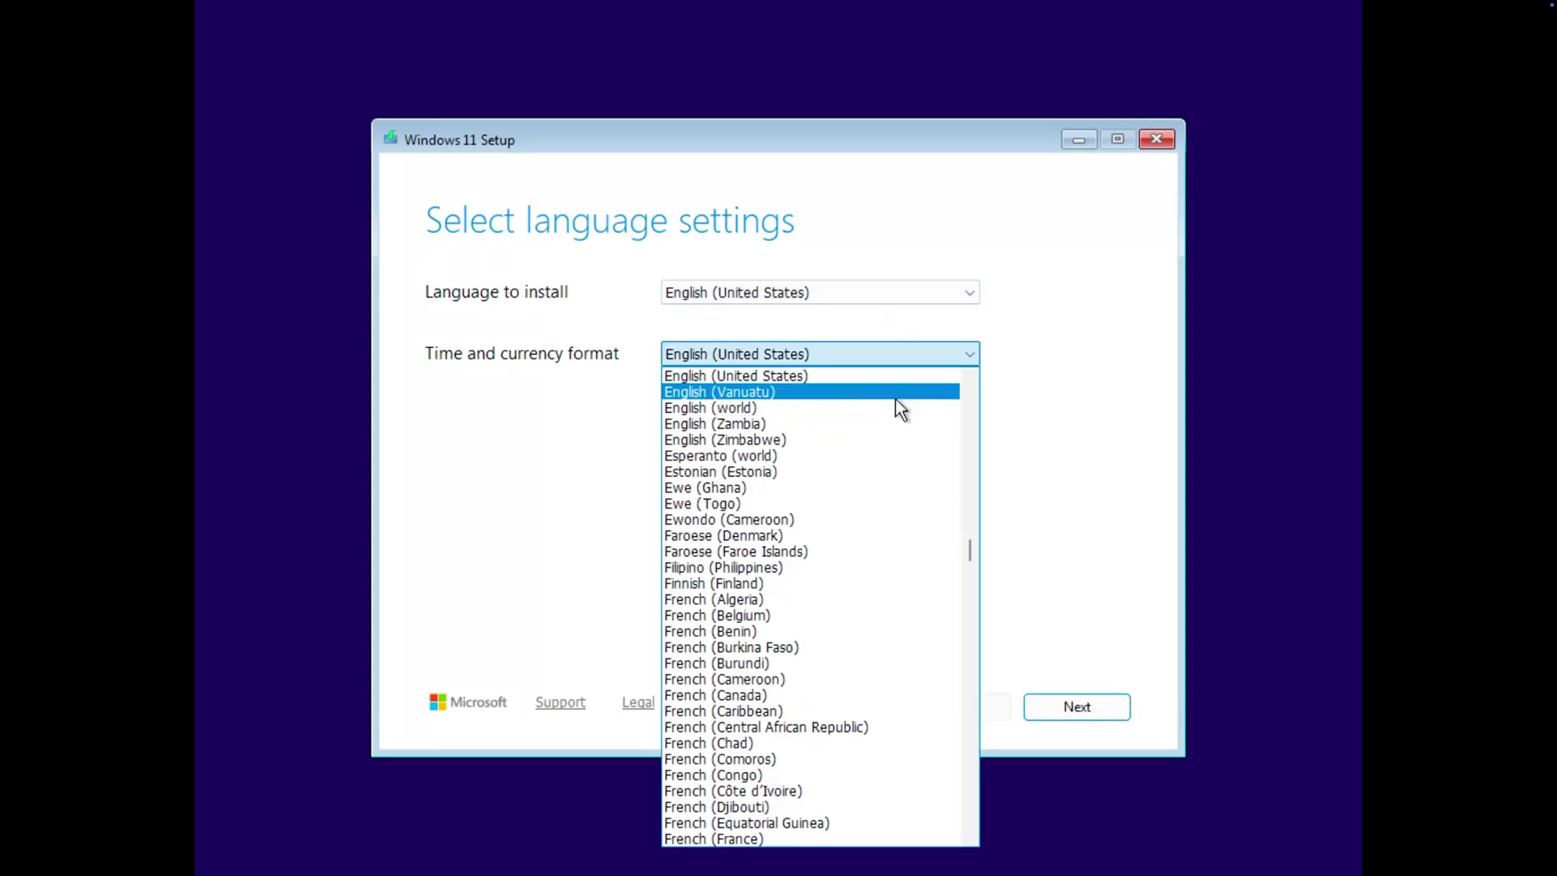
scroll(876, 417, "up", 2)
scroll(856, 492, "up", 4)
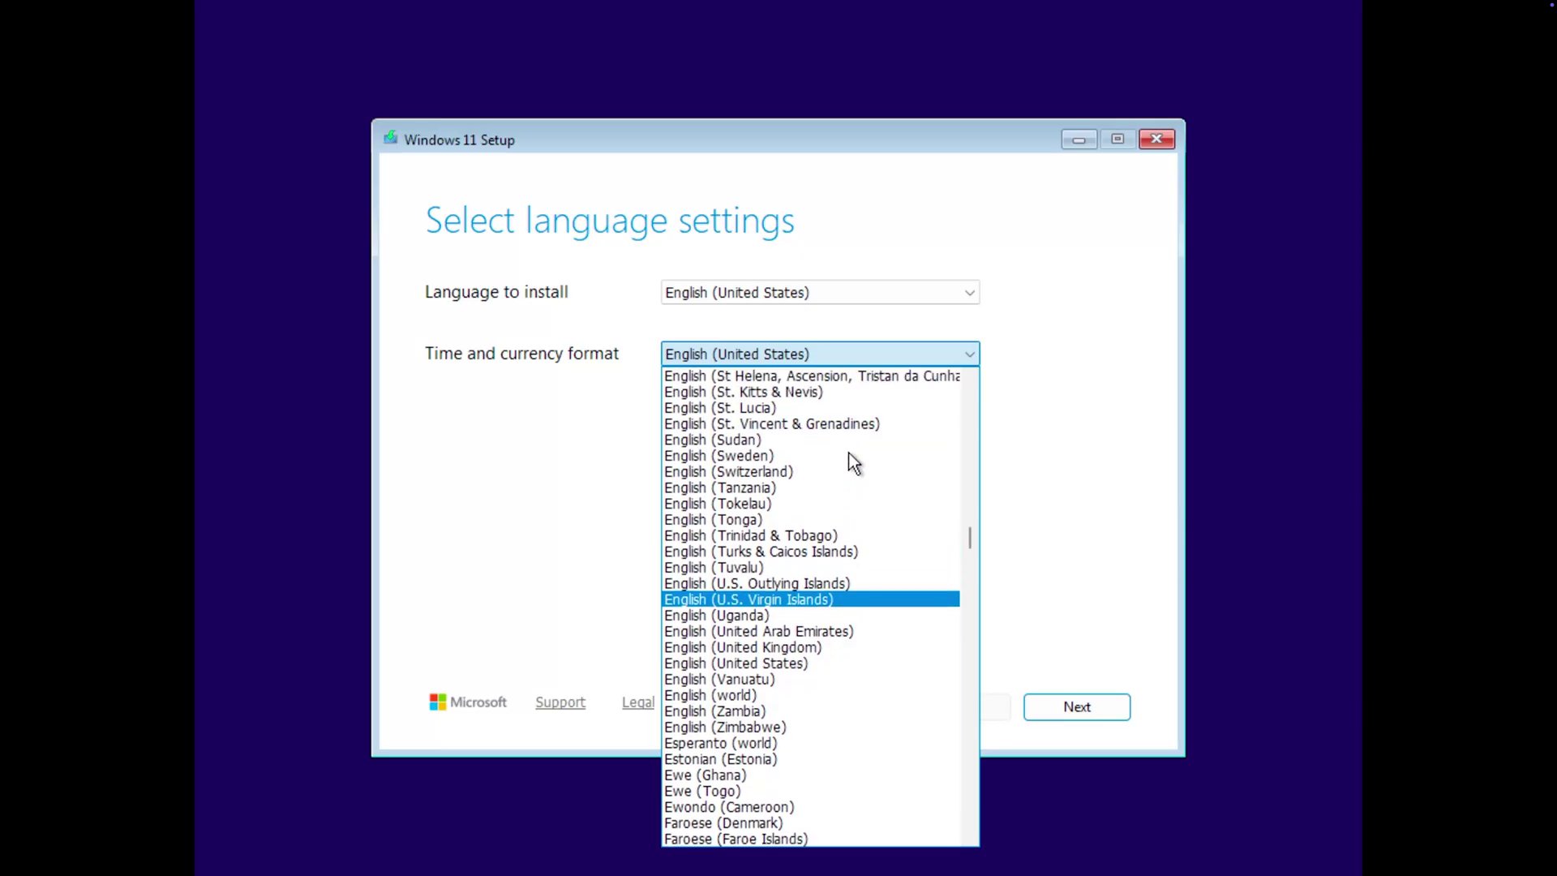
left_click(1011, 604)
left_click(1115, 708)
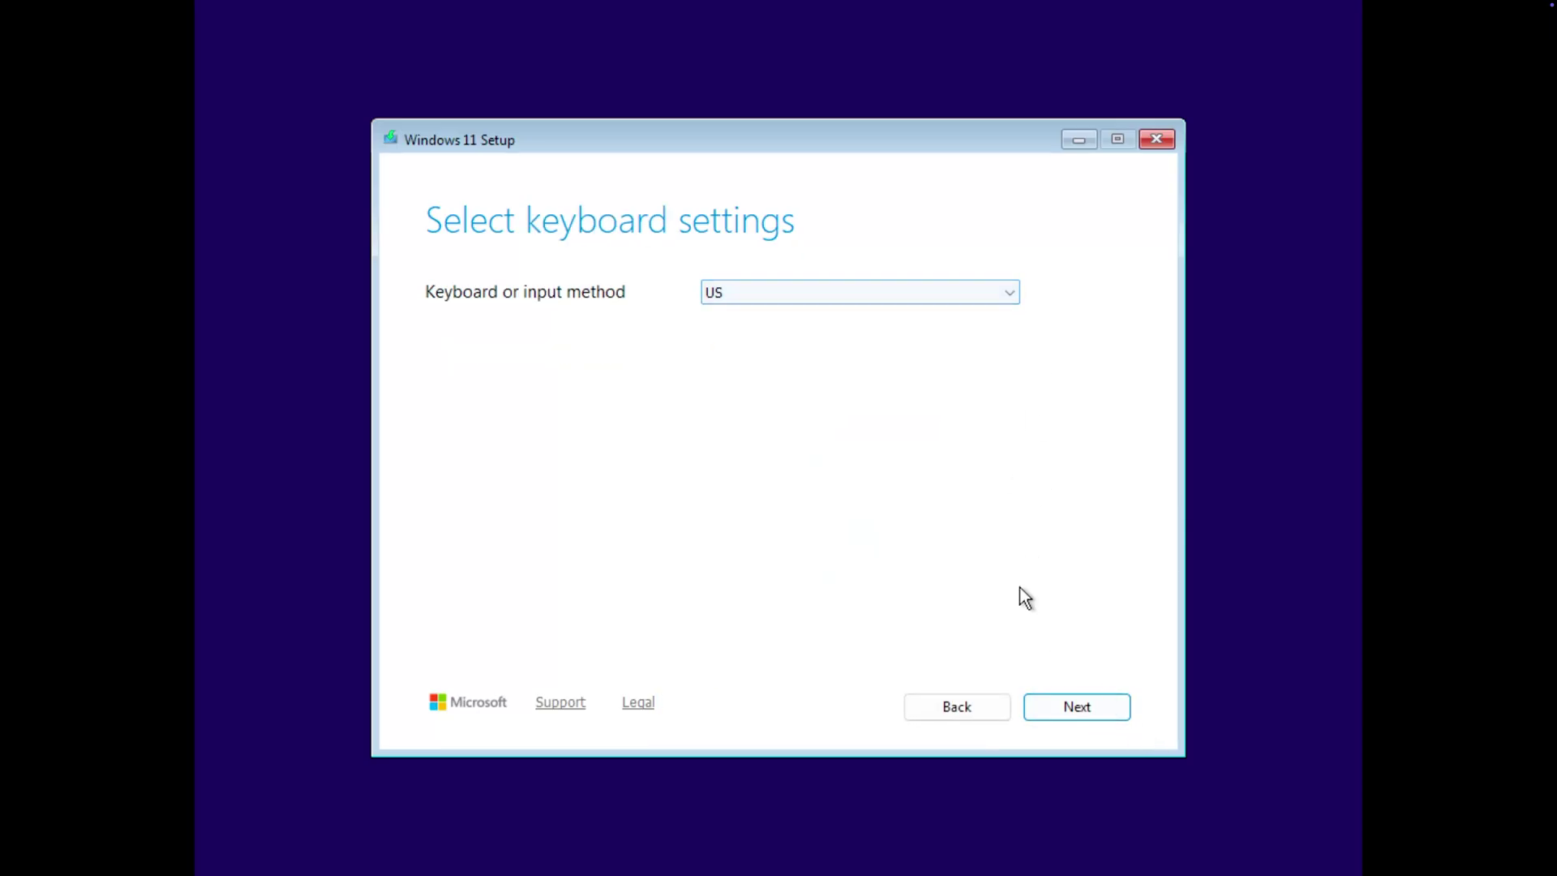
left_click(1079, 704)
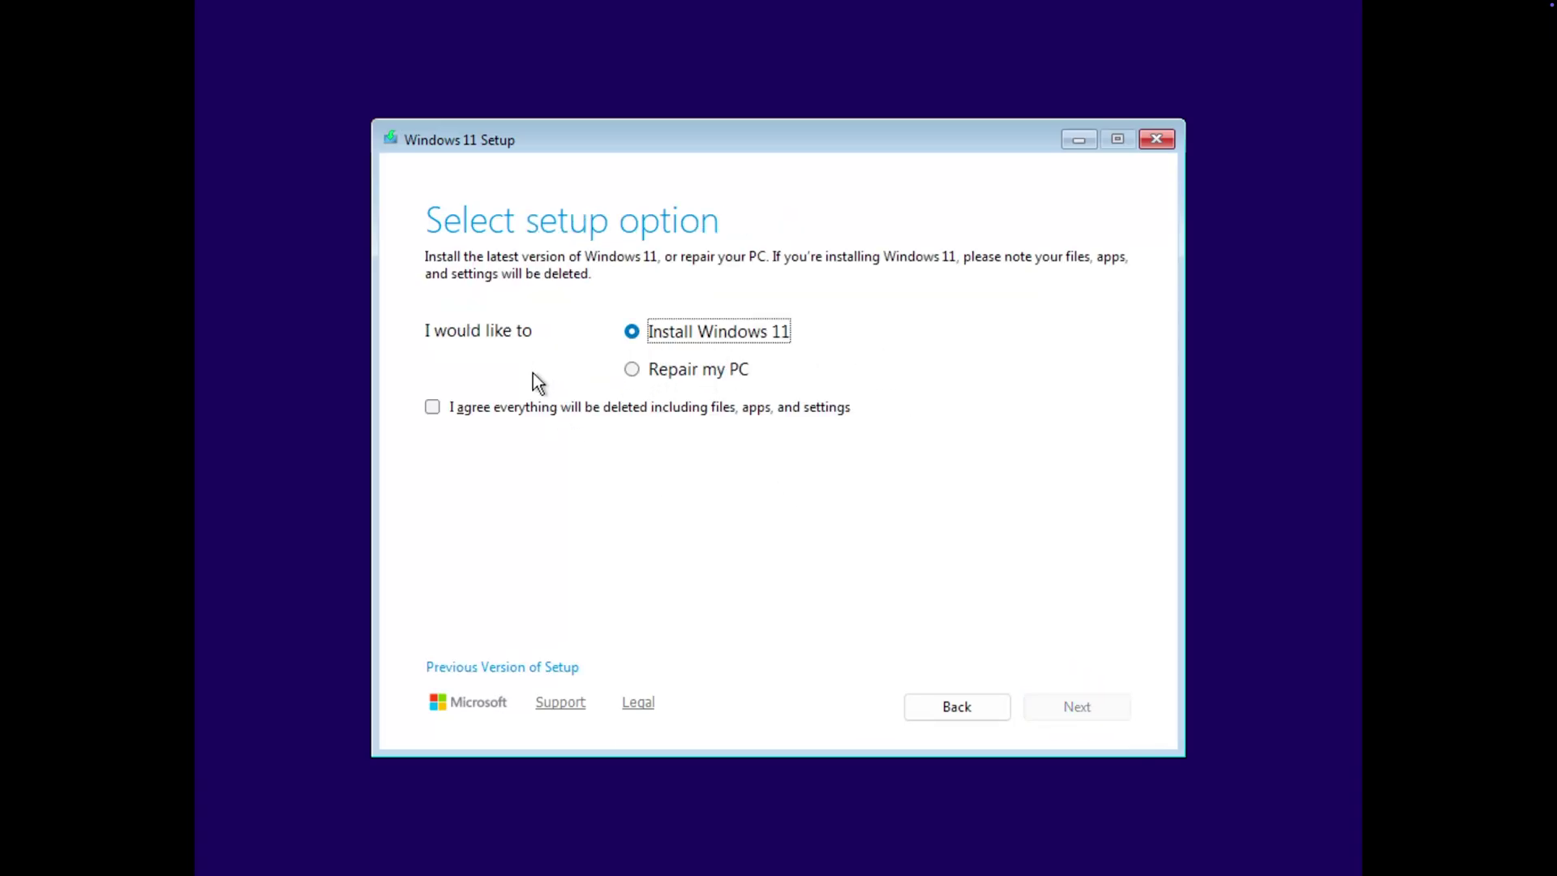
Choose Windows 11 Pro without a product key, accept the license, and install onto the 64 GB disk.
left_click(456, 408)
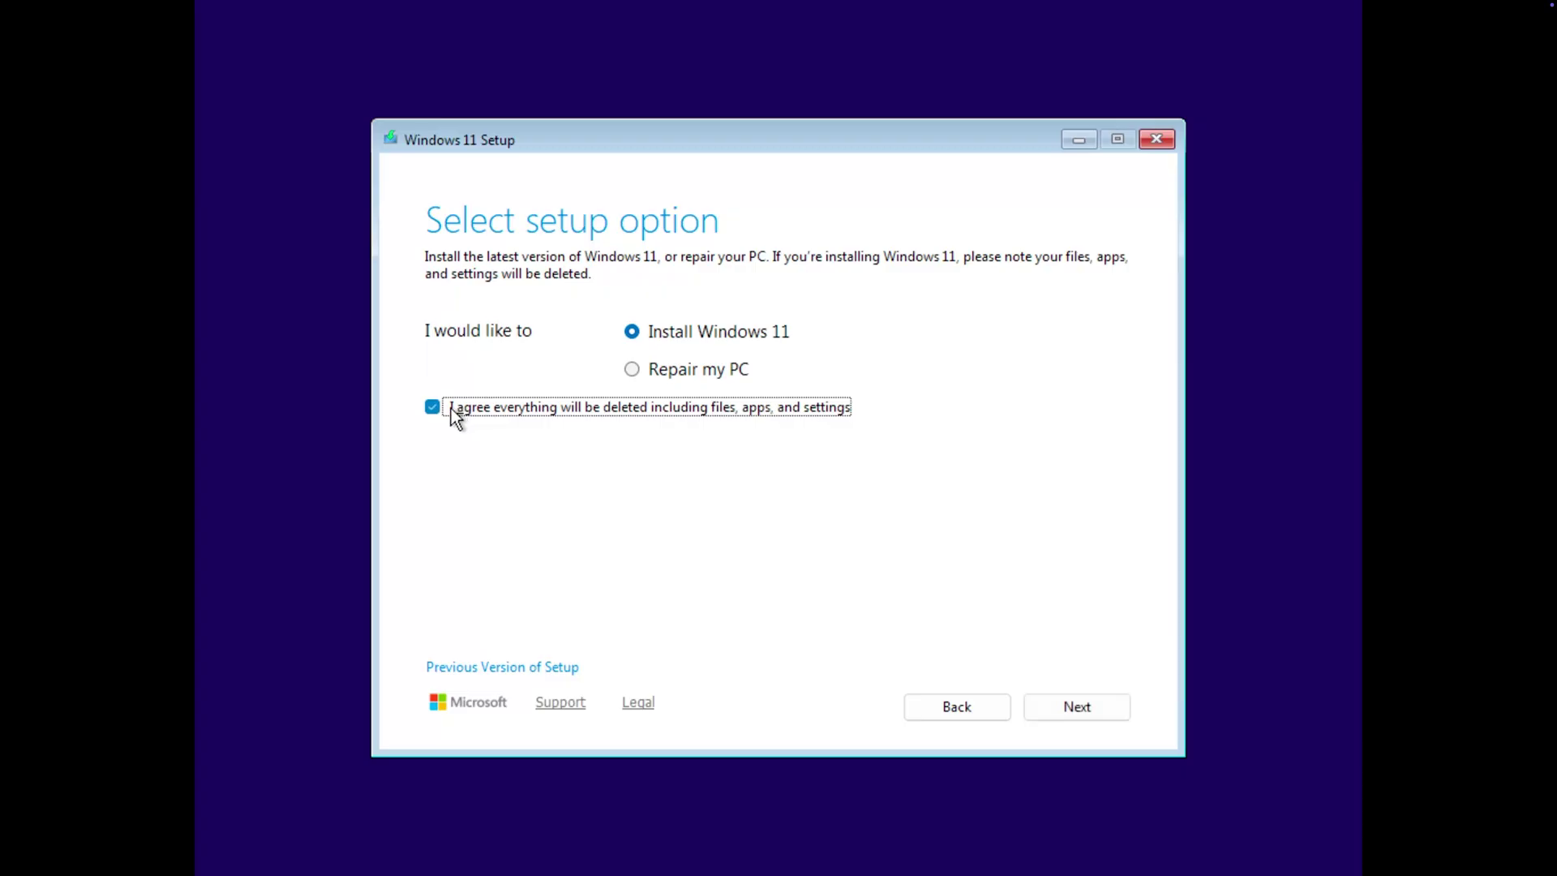
left_click(1079, 702)
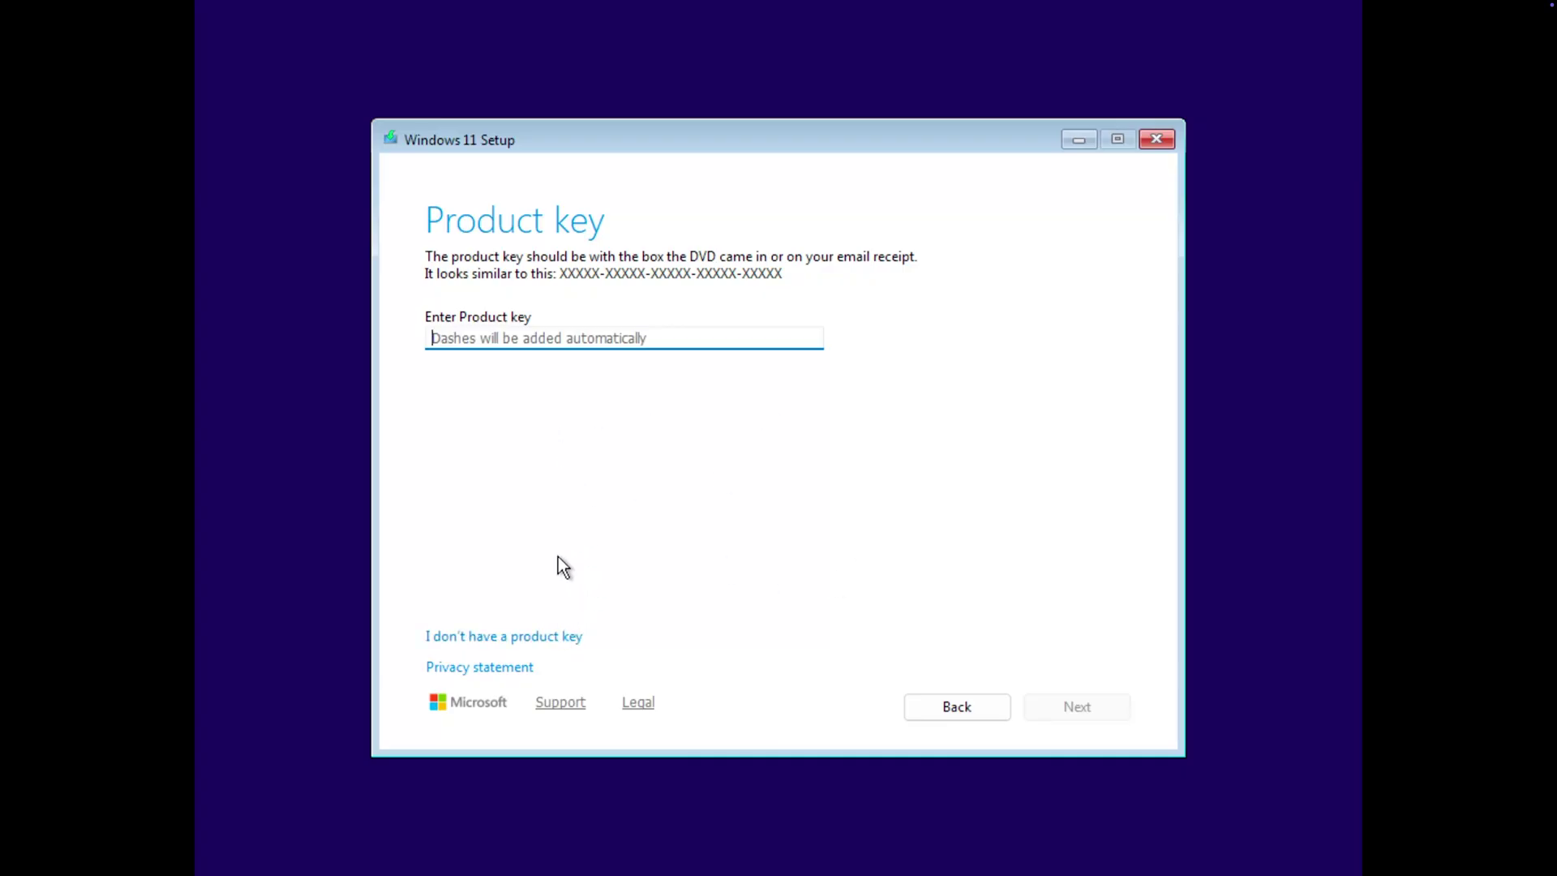
left_click(538, 636)
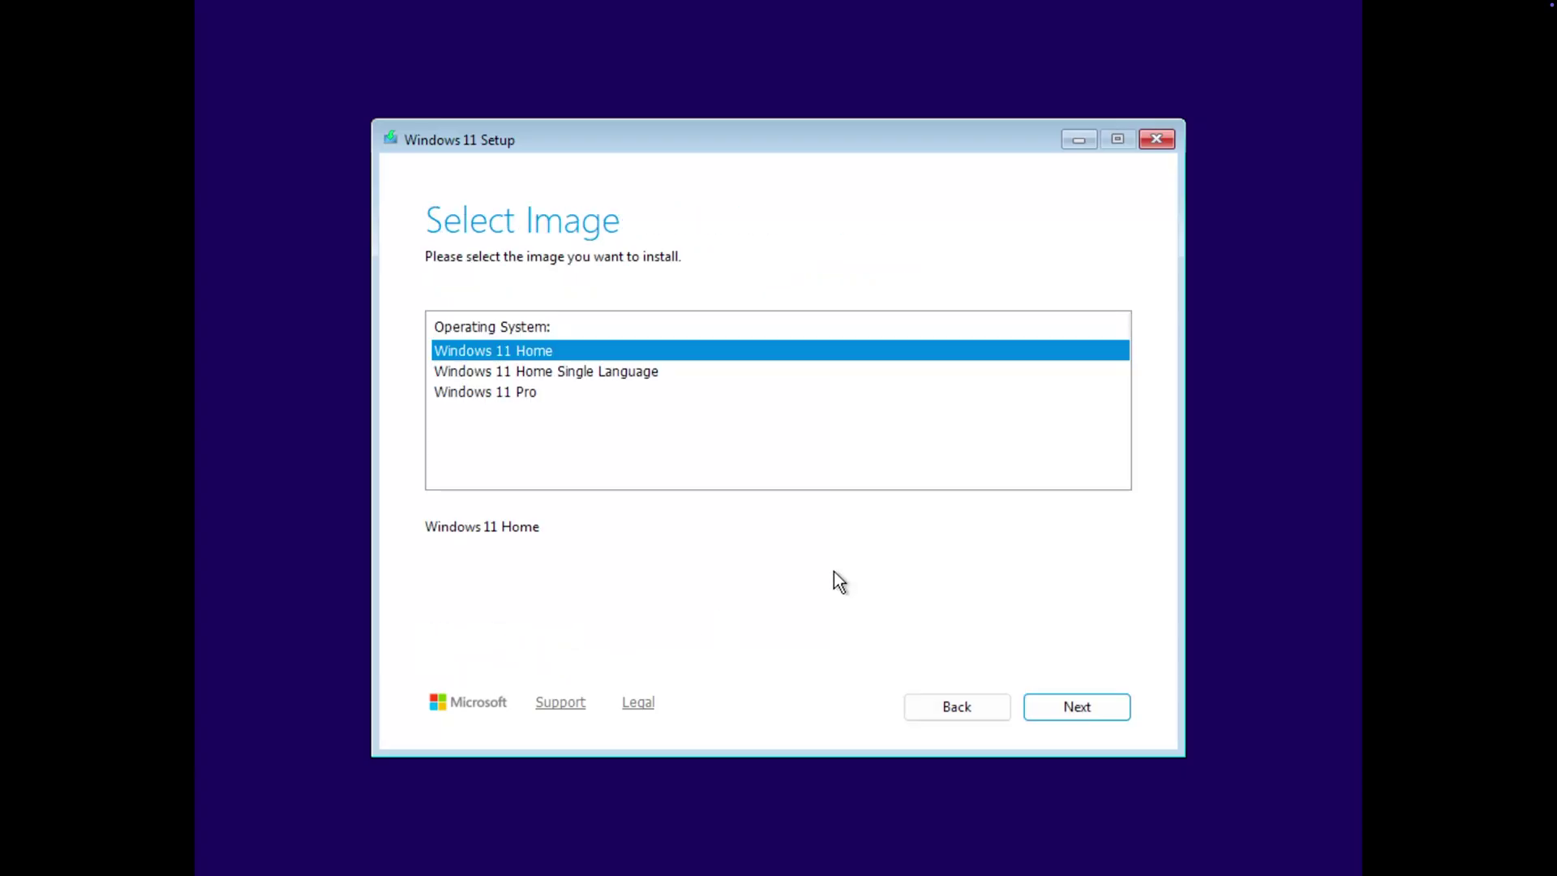
left_click(549, 392)
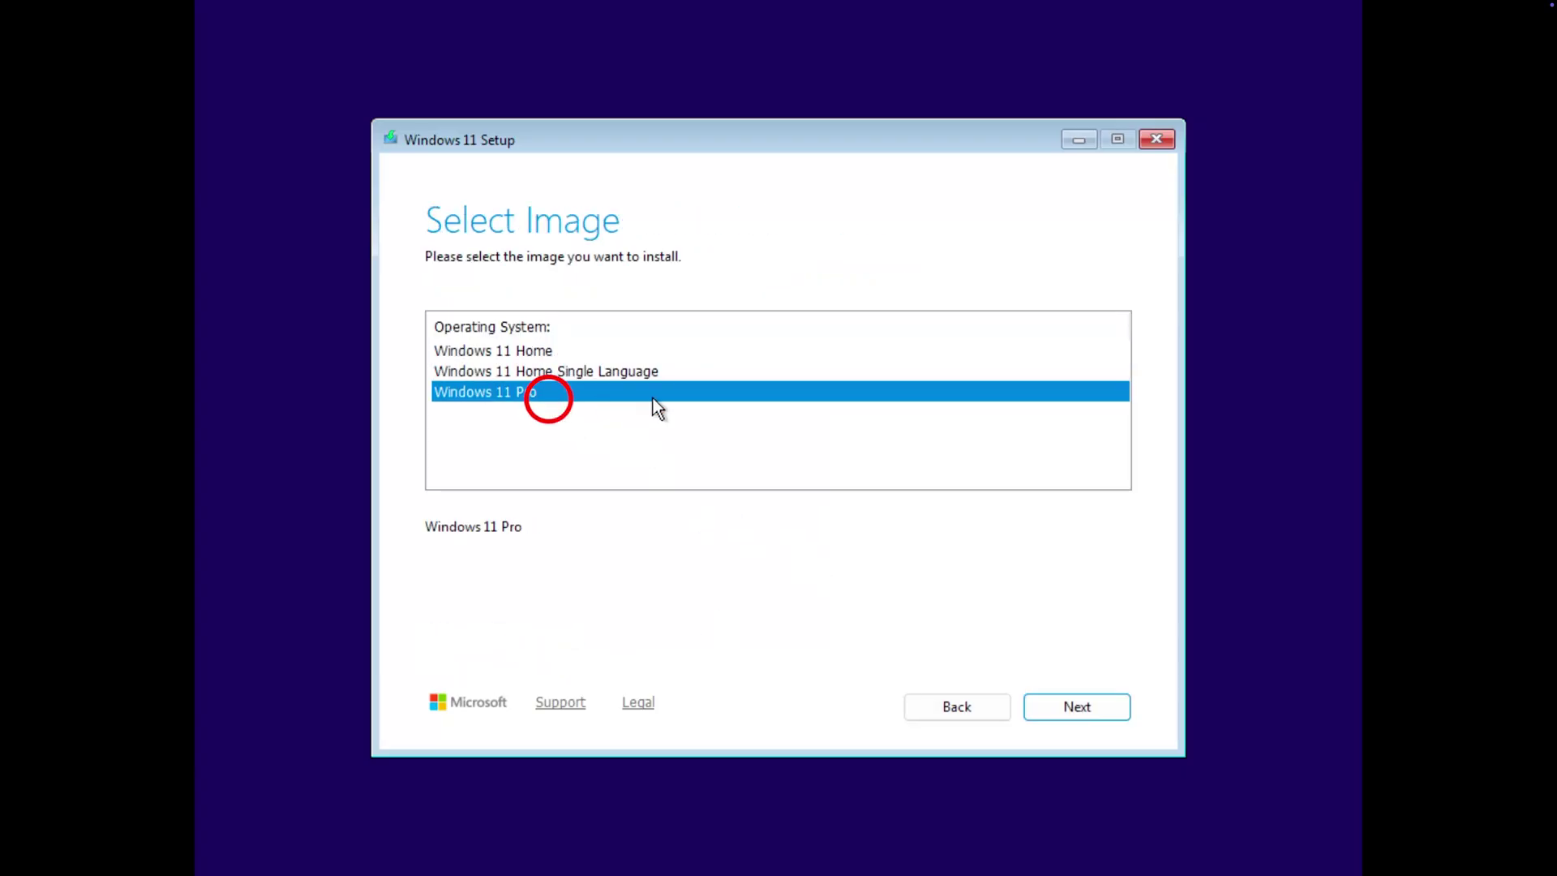
left_click(1123, 707)
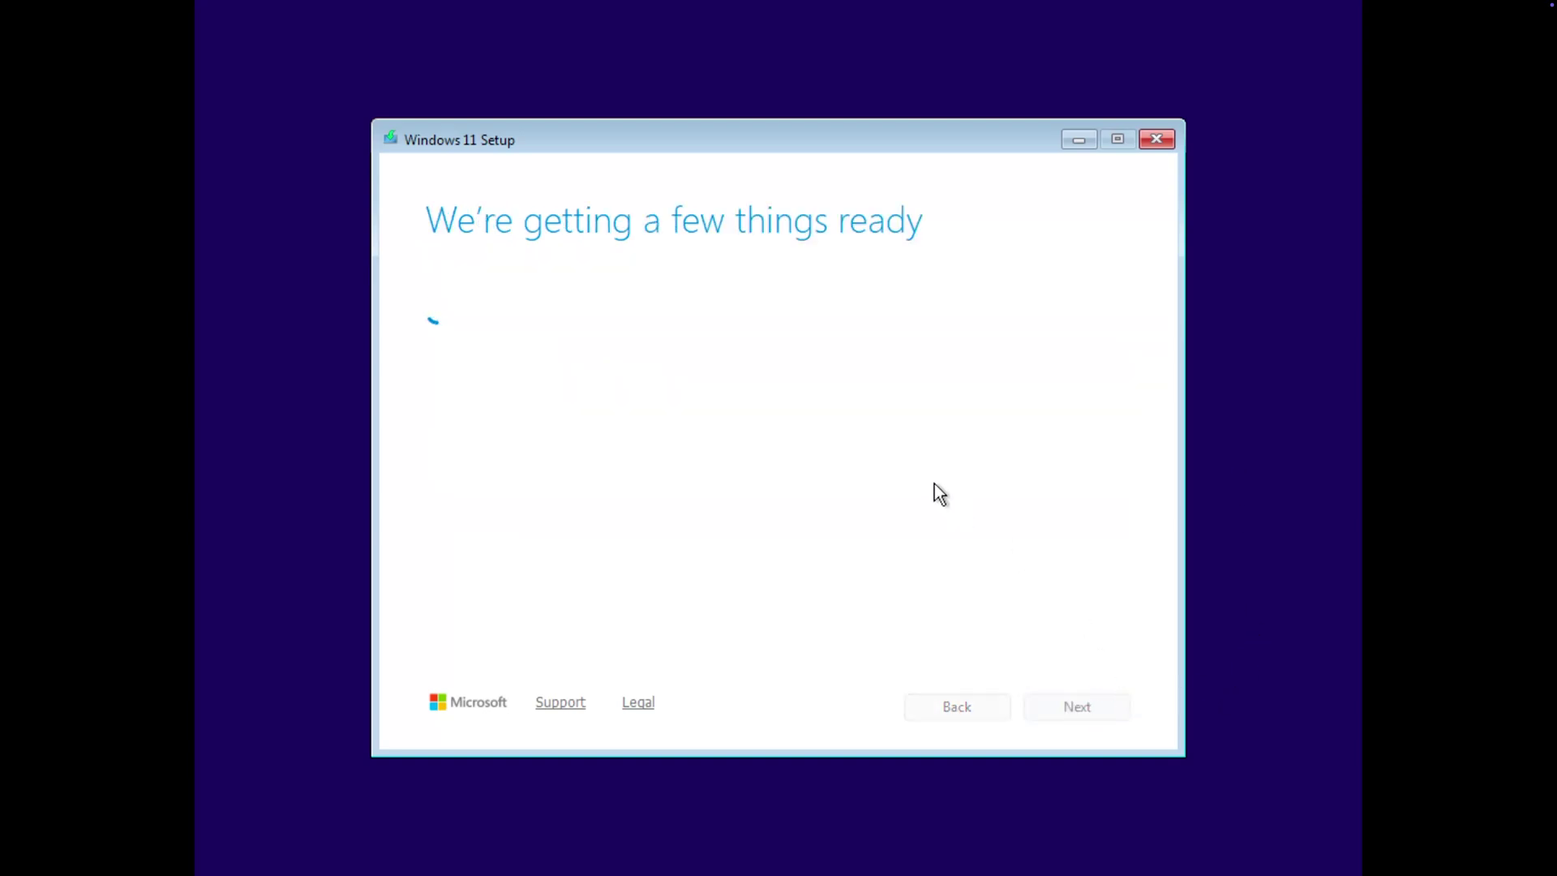
scroll(1062, 532, "down", 5)
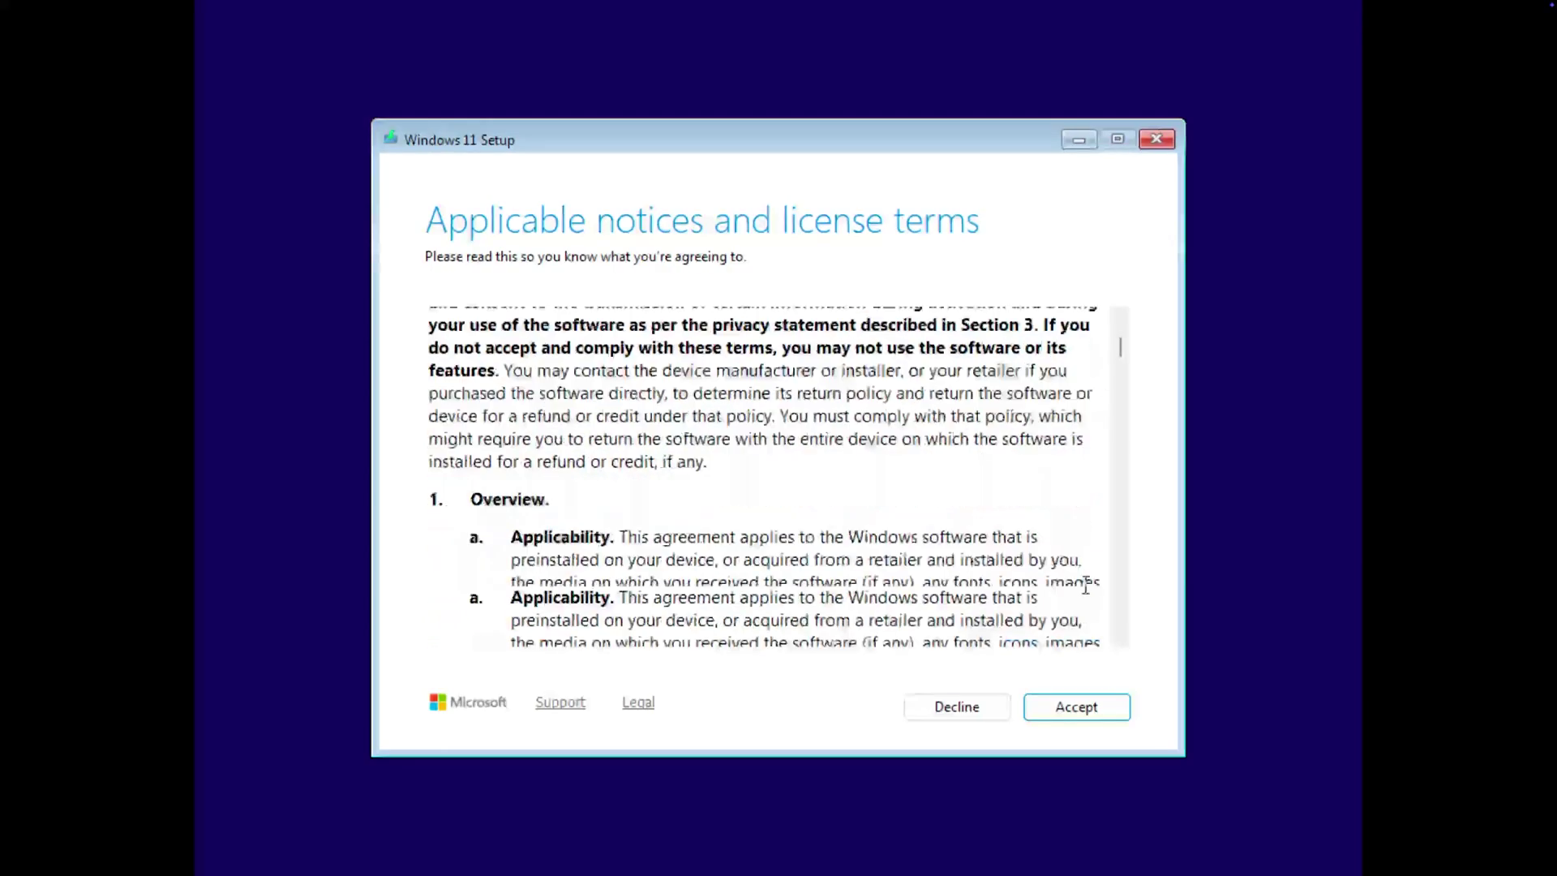
left_click(1077, 703)
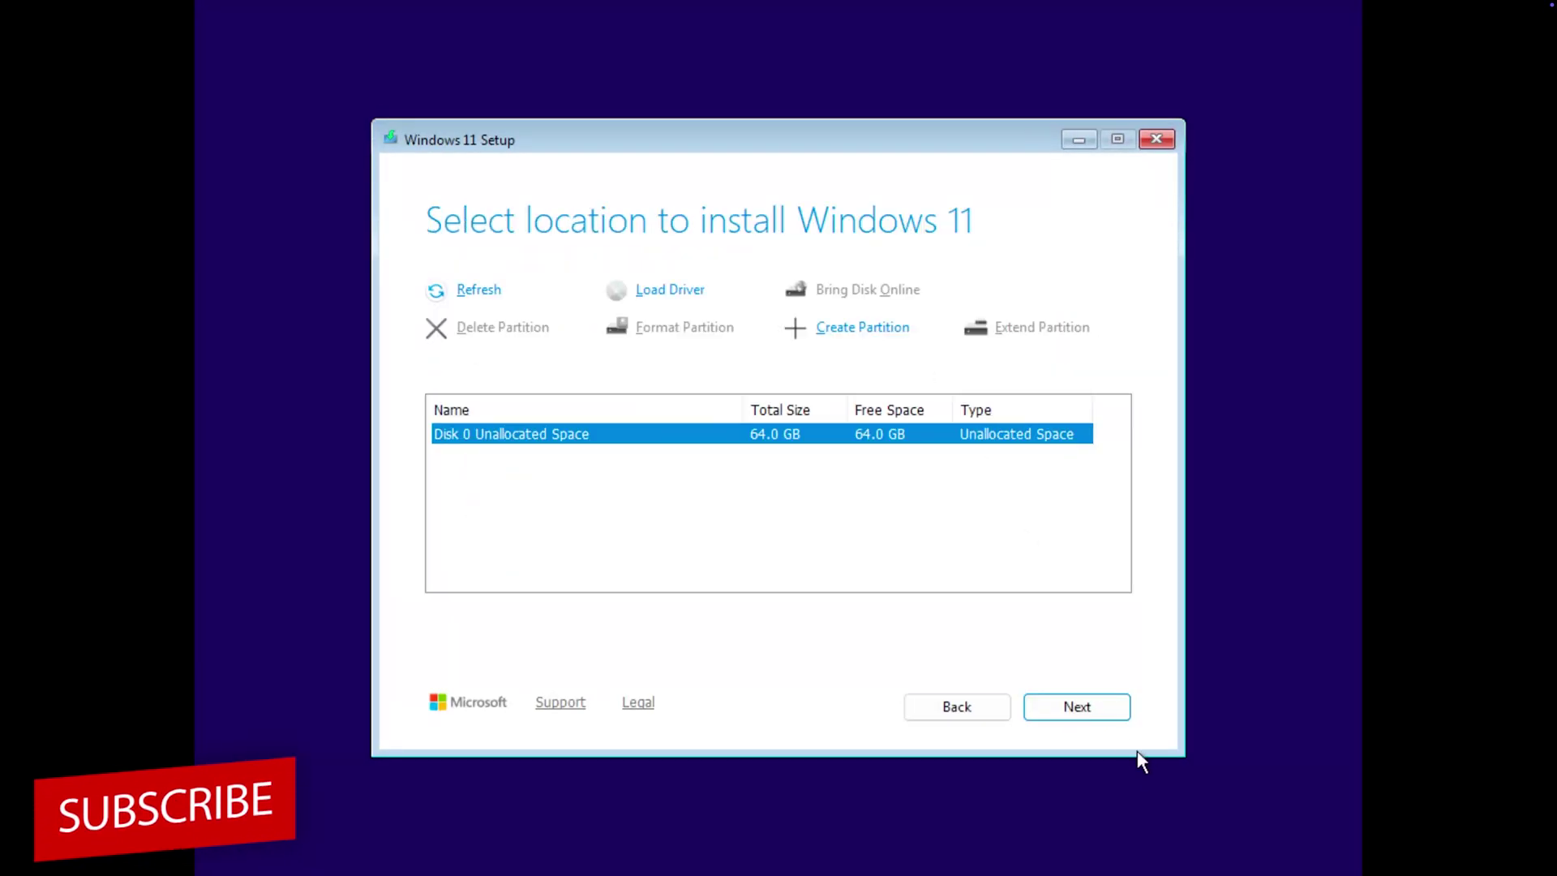
left_click(1106, 710)
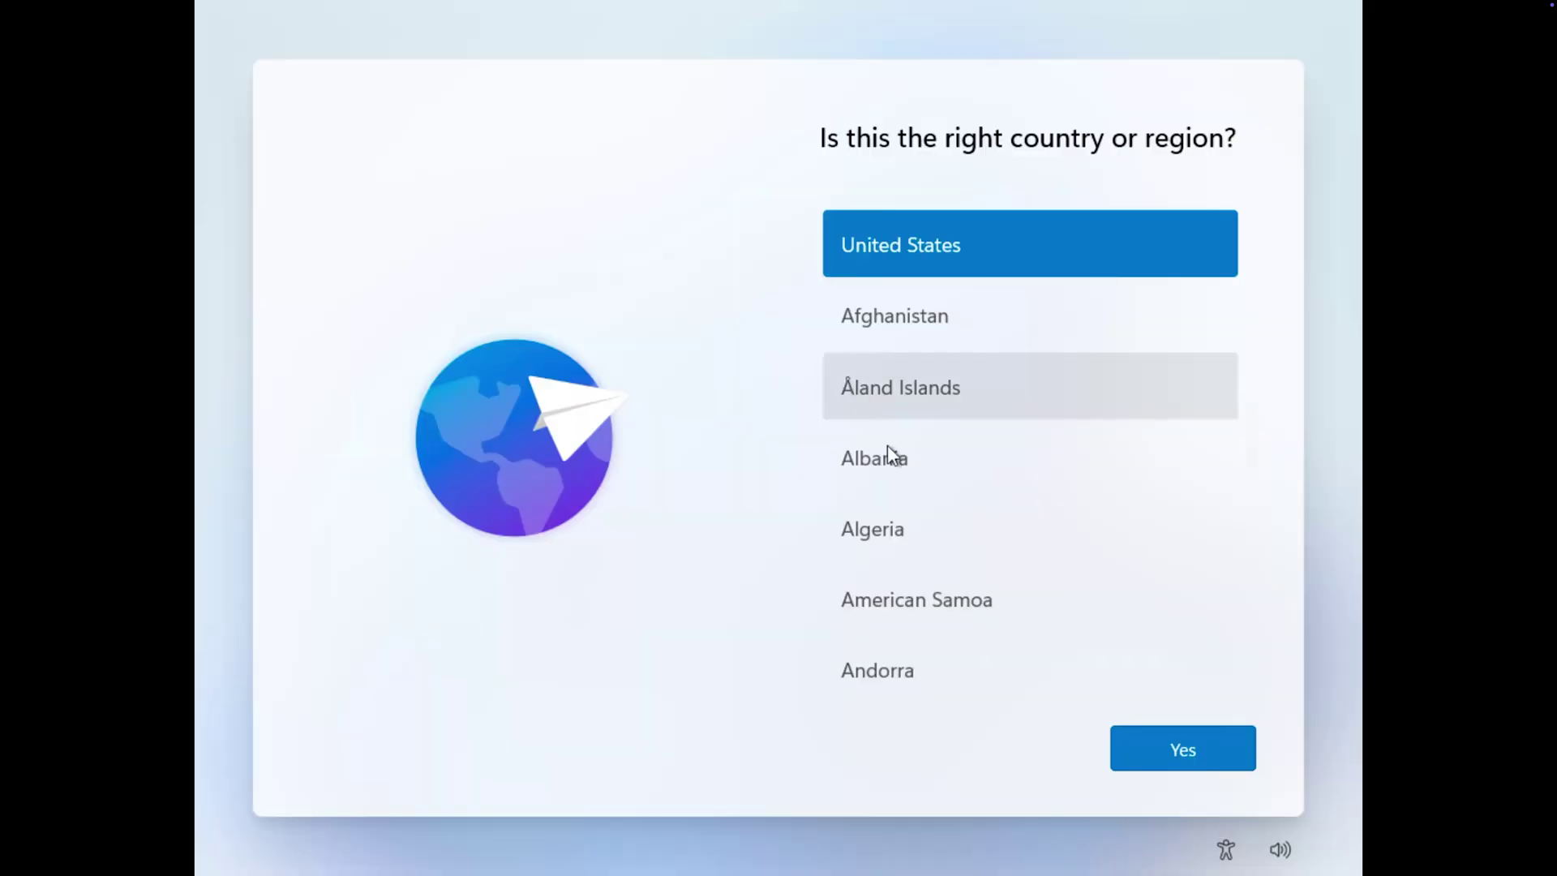
Confirm the US keyboard, skip a second layout, and enter a device name so Windows restarts.
scroll(892, 454, "down", 3)
scroll(960, 514, "down", 20)
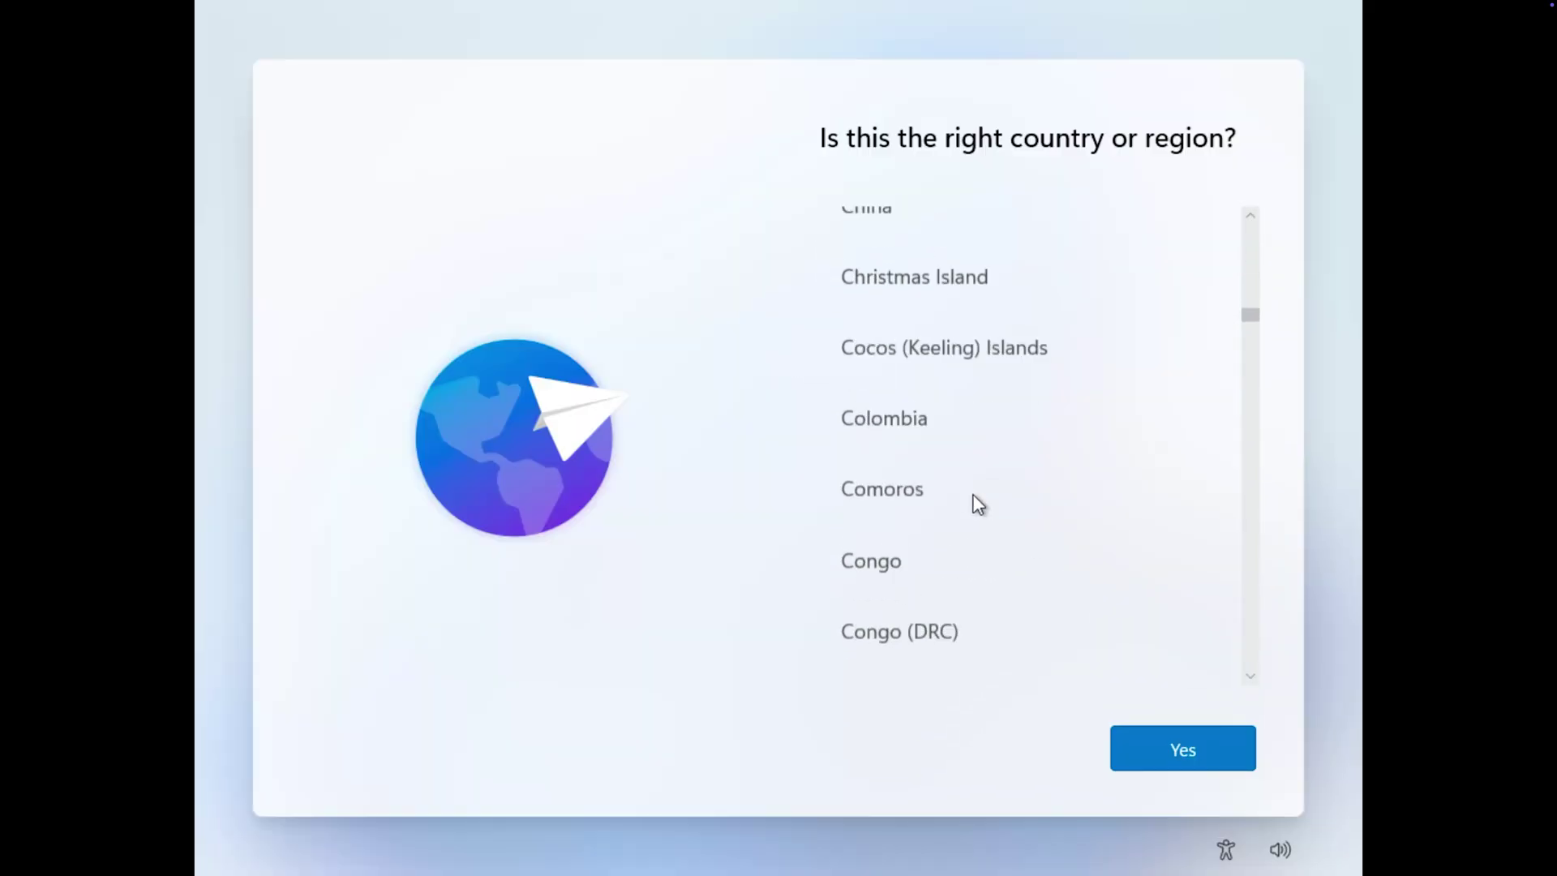
scroll(978, 504, "down", 20)
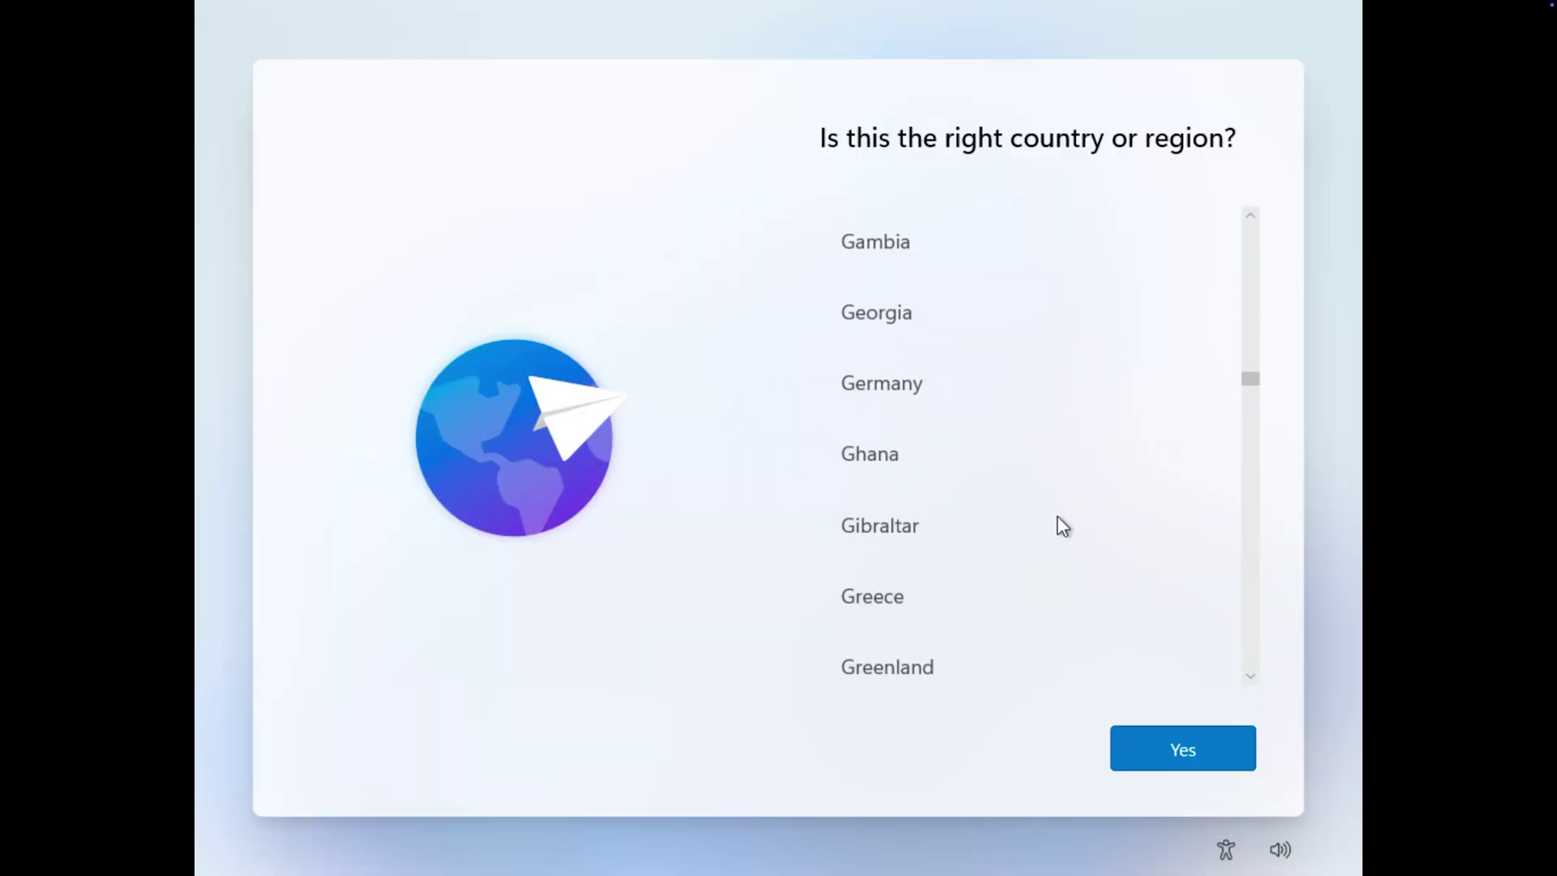
scroll(1054, 525, "down", 16)
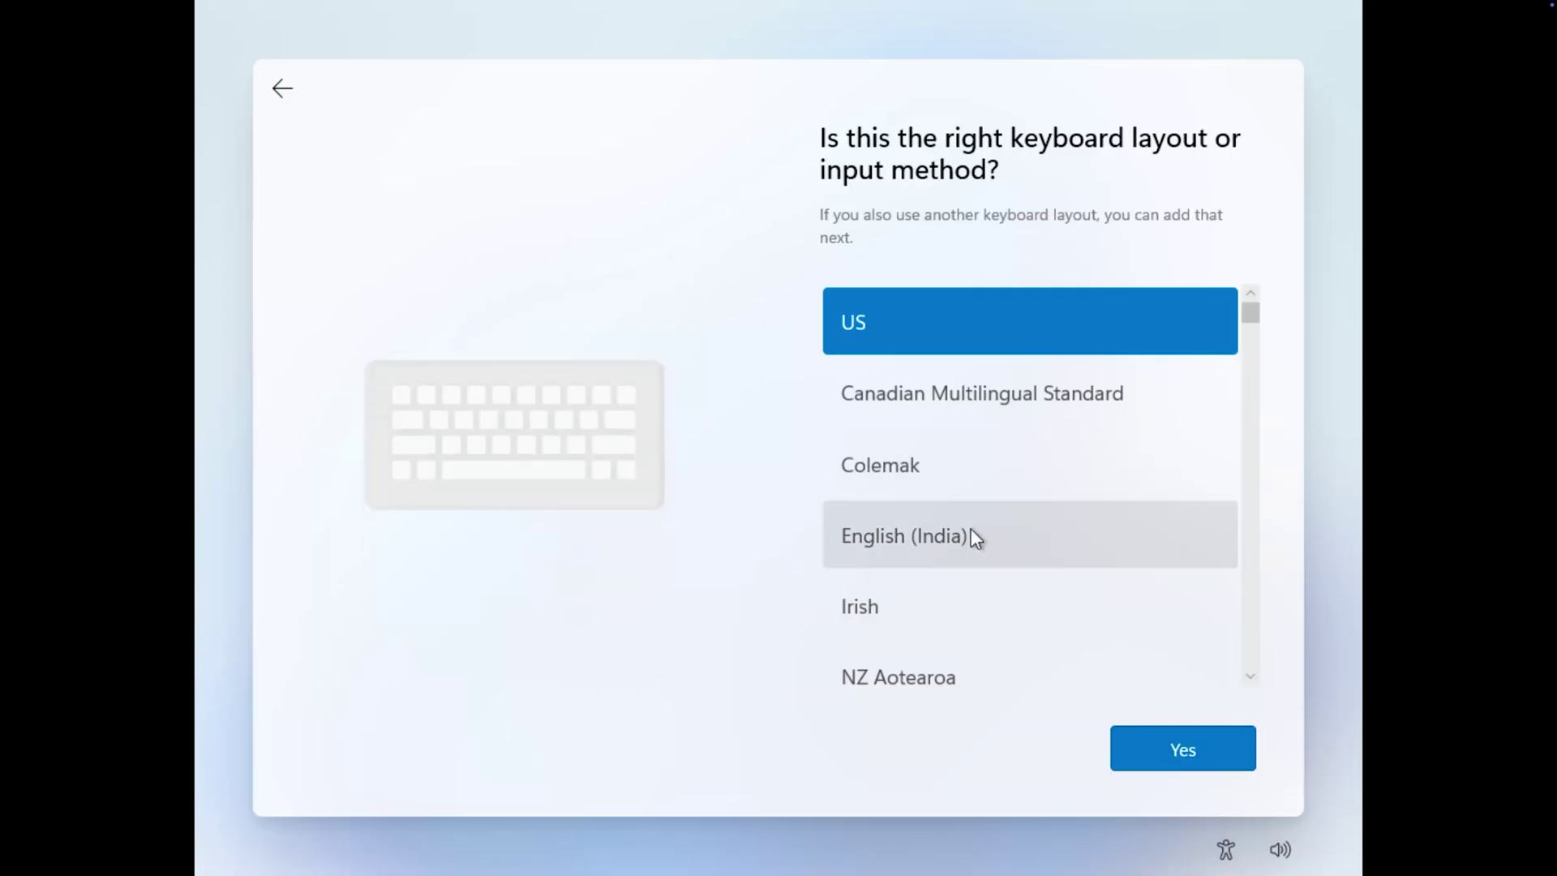
left_click(1208, 753)
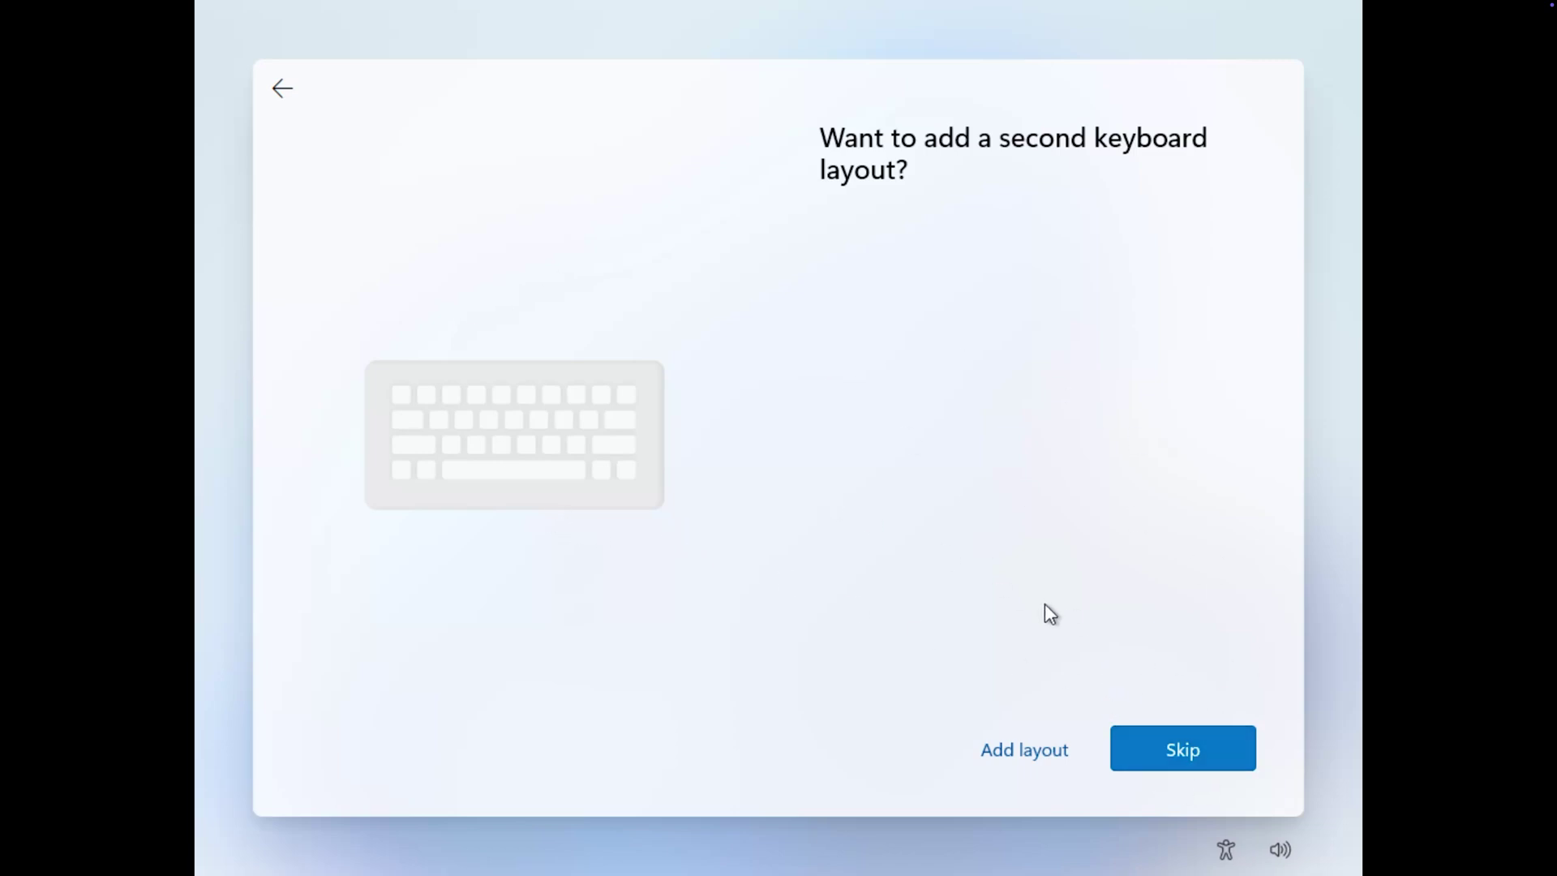
left_click(1142, 738)
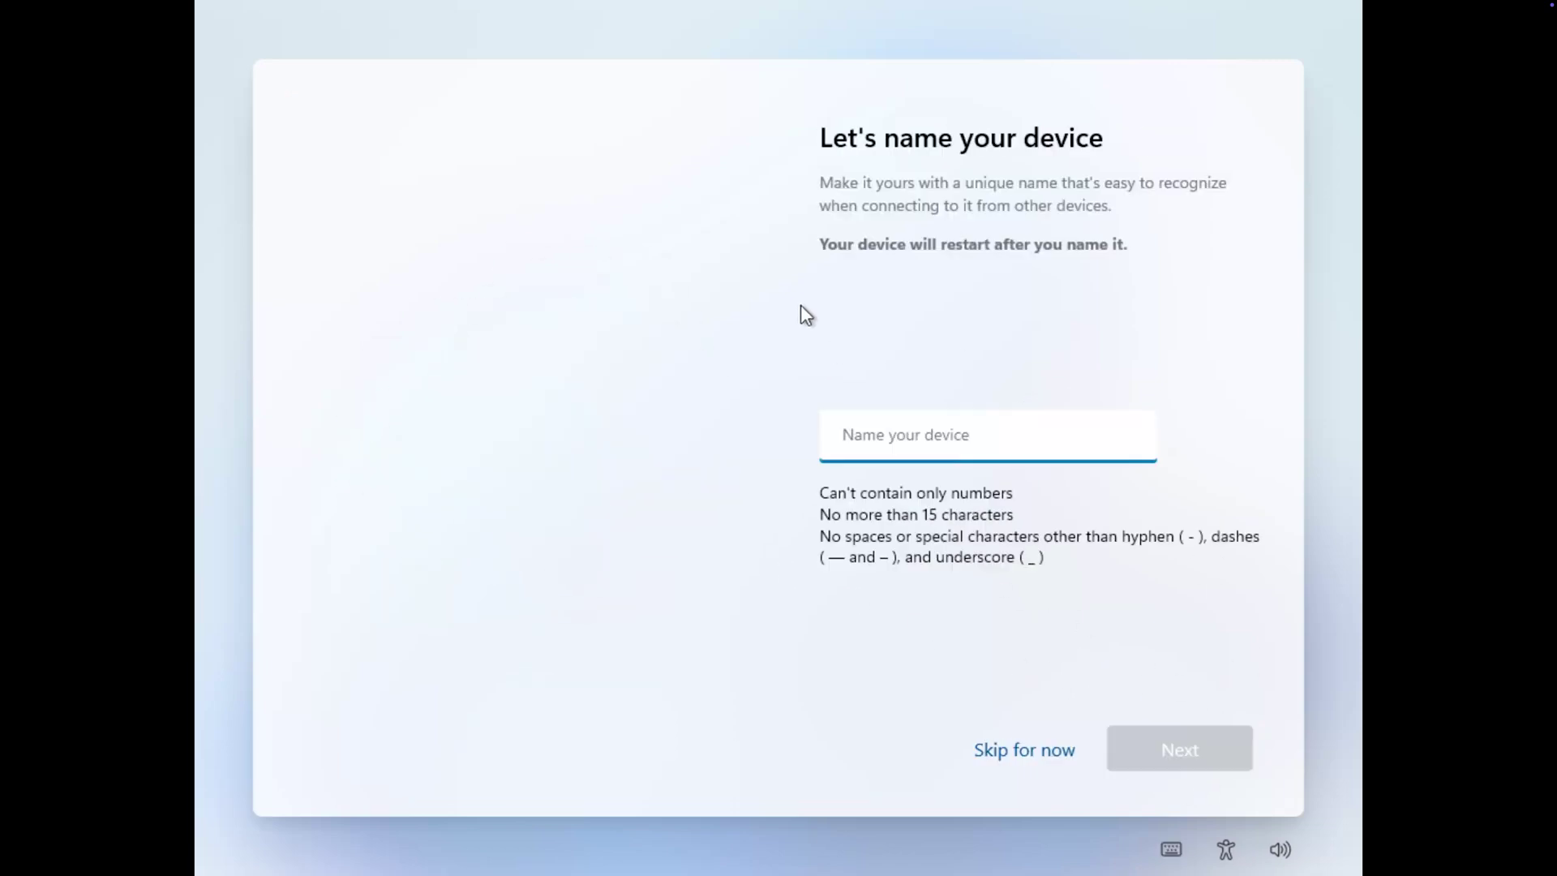
type("Pritam_Mac")
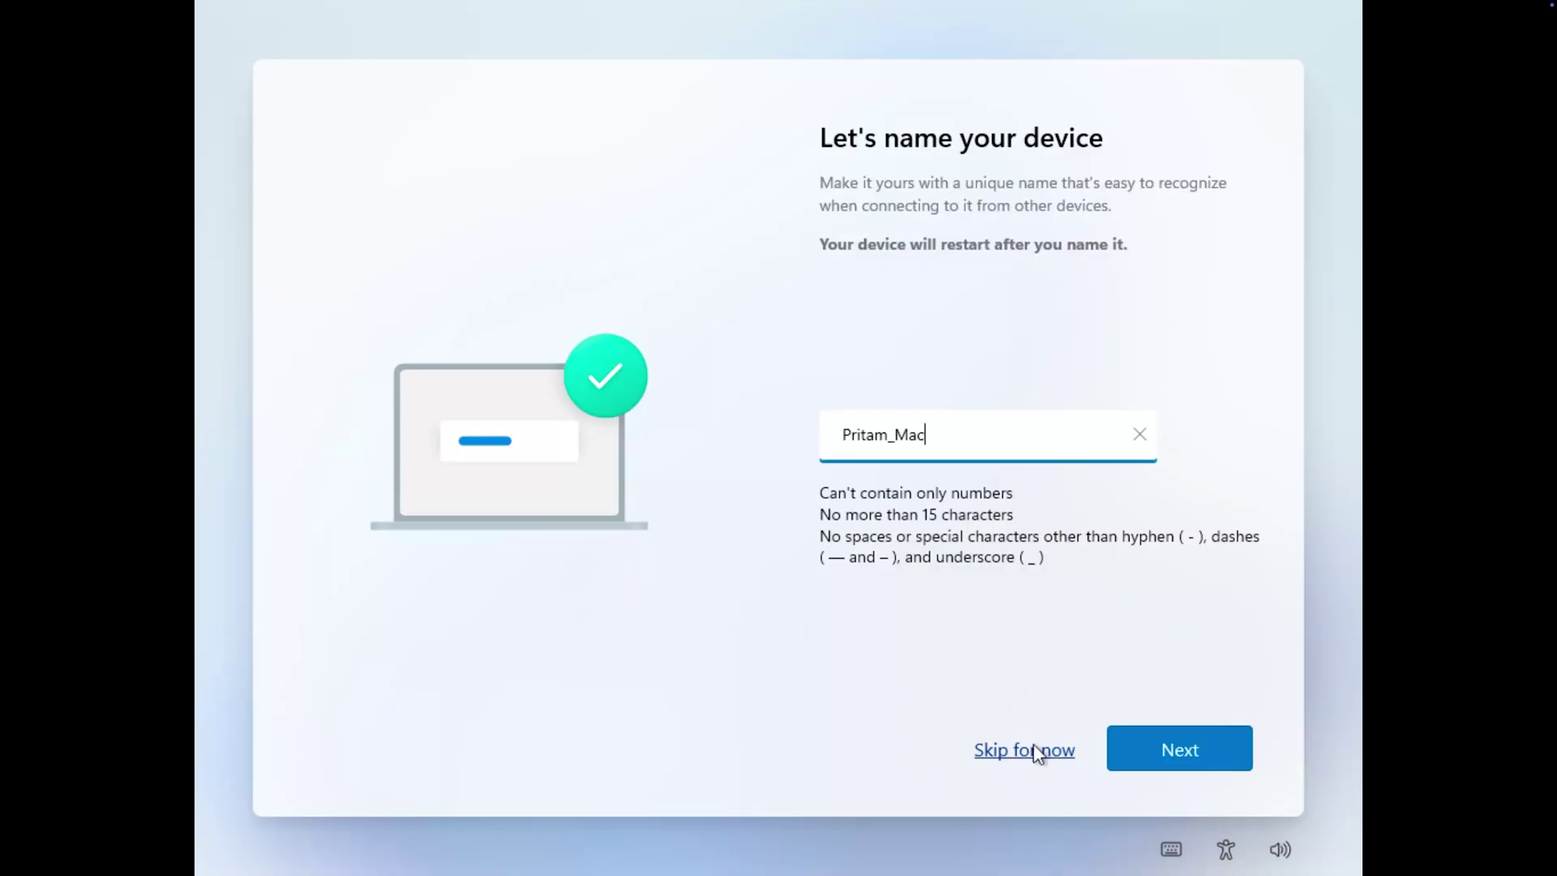
left_click(1210, 751)
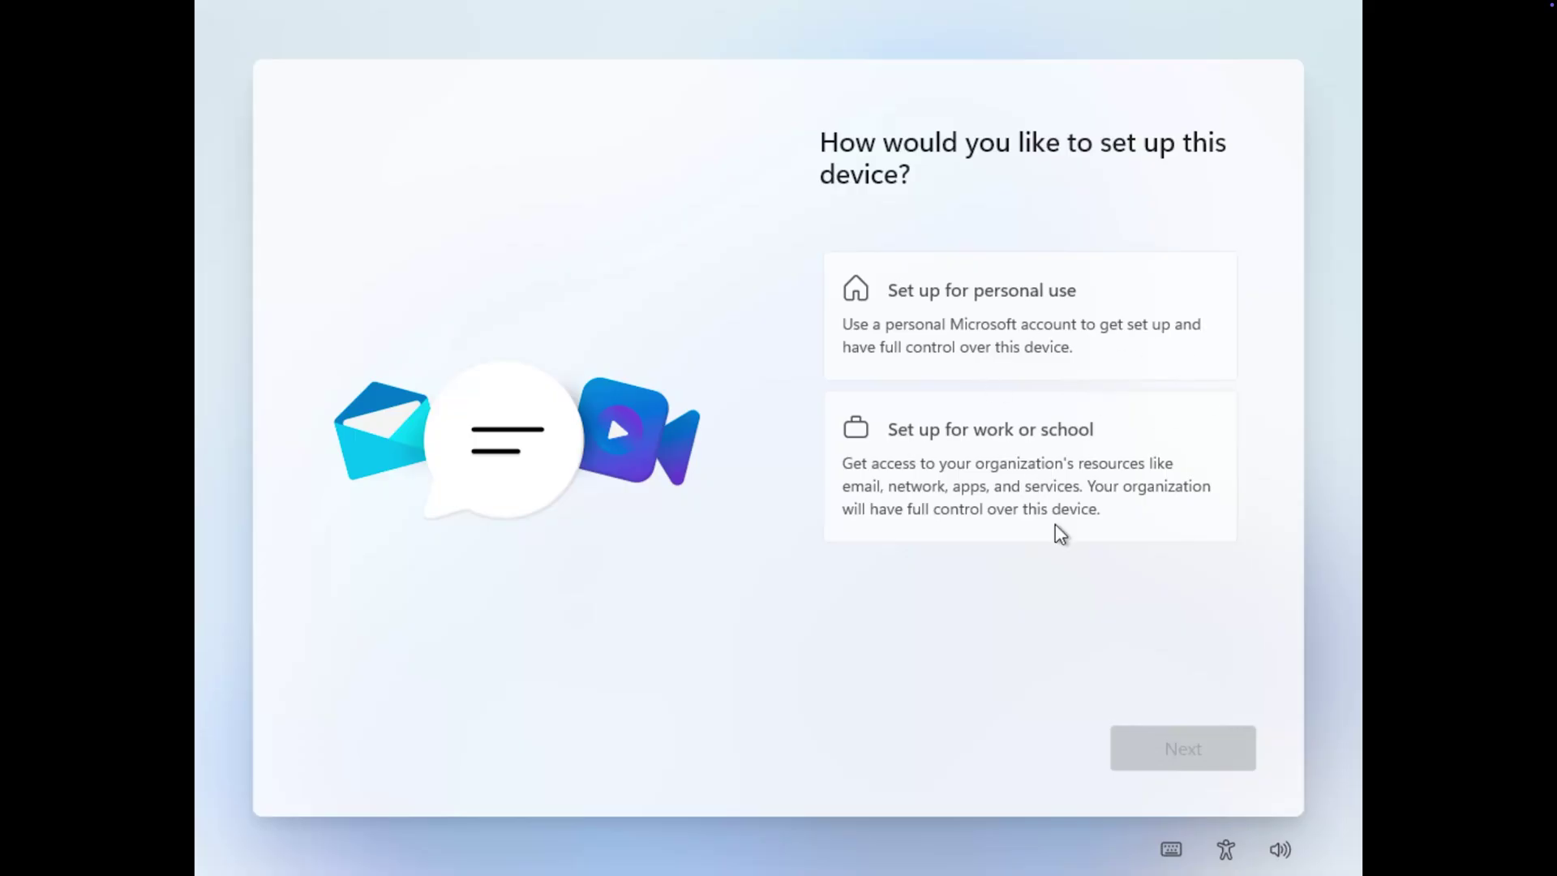
Select 'Set up for personal use' on the device setup page.
left_click(1022, 314)
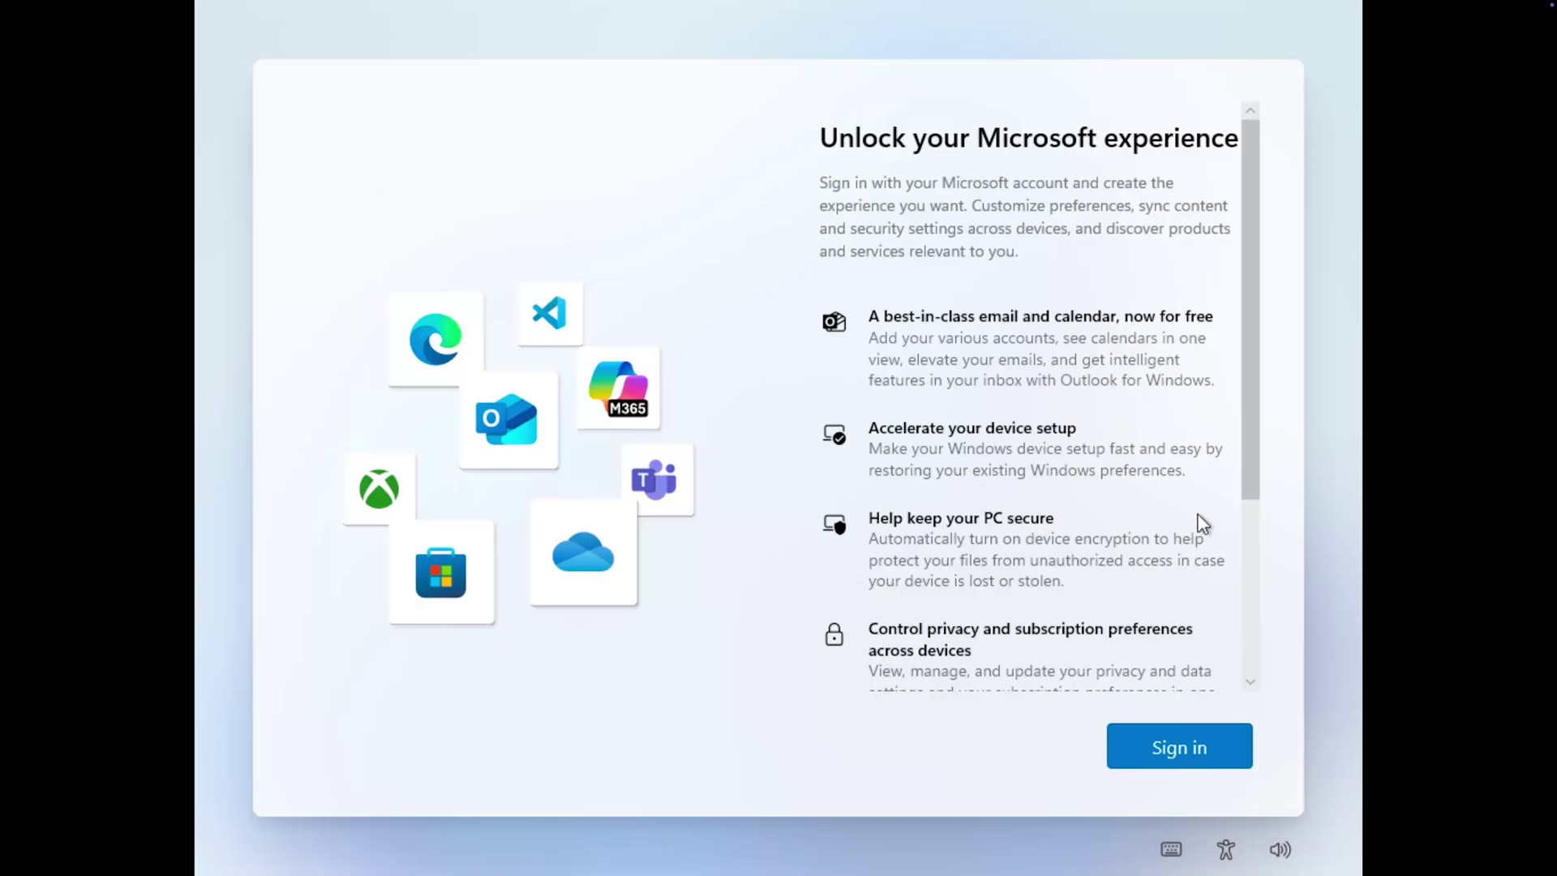
Start the Microsoft account sign-in, briefly try 'Create one!', then go back.
left_click_drag(1246, 446, 1260, 637)
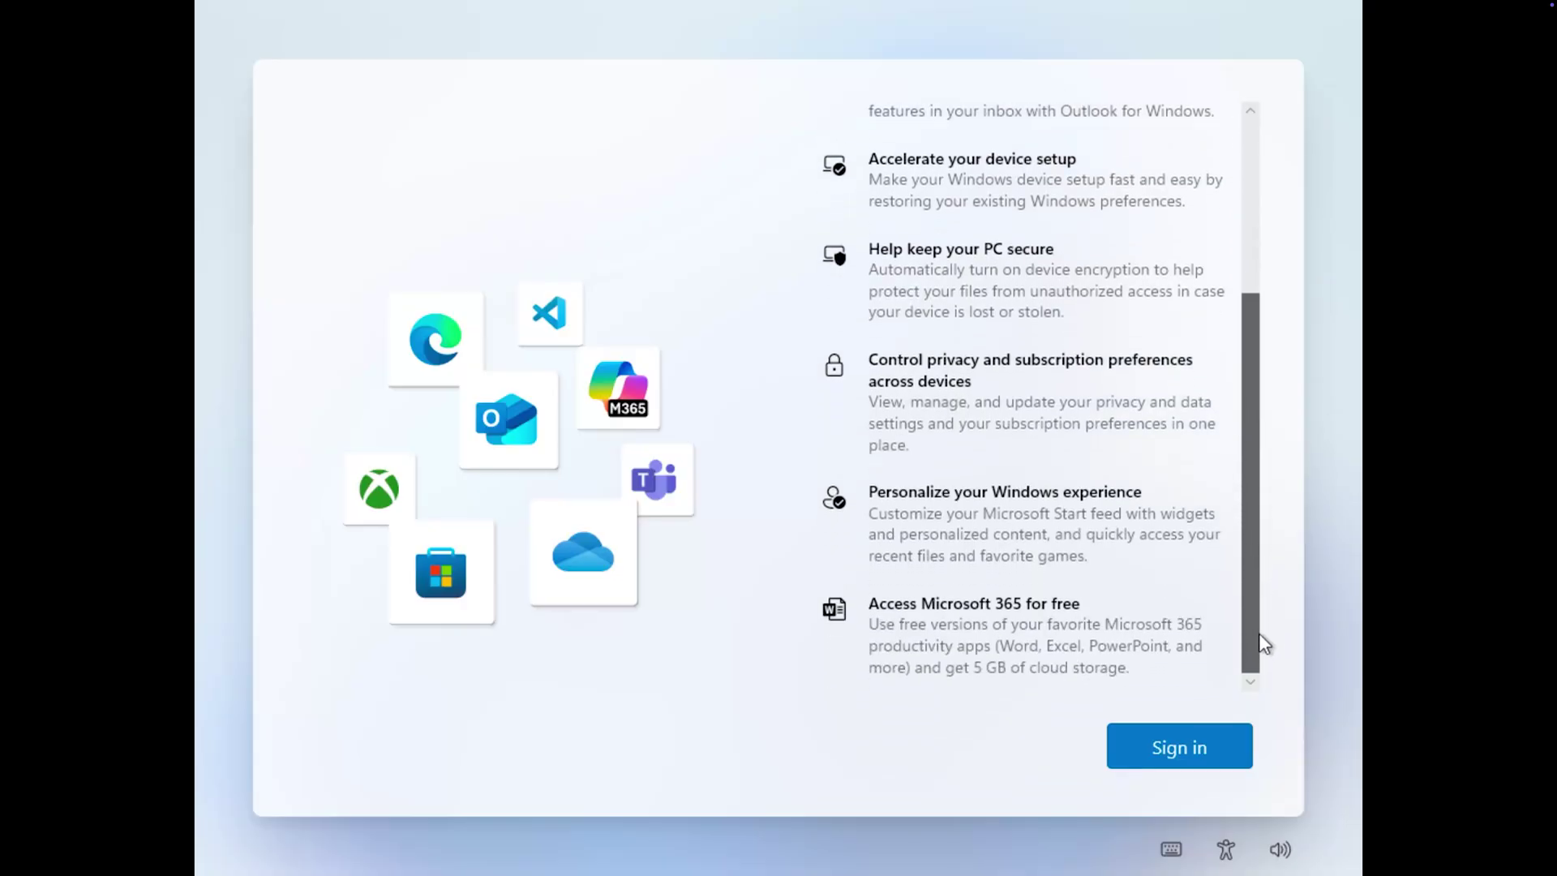
left_click(1213, 742)
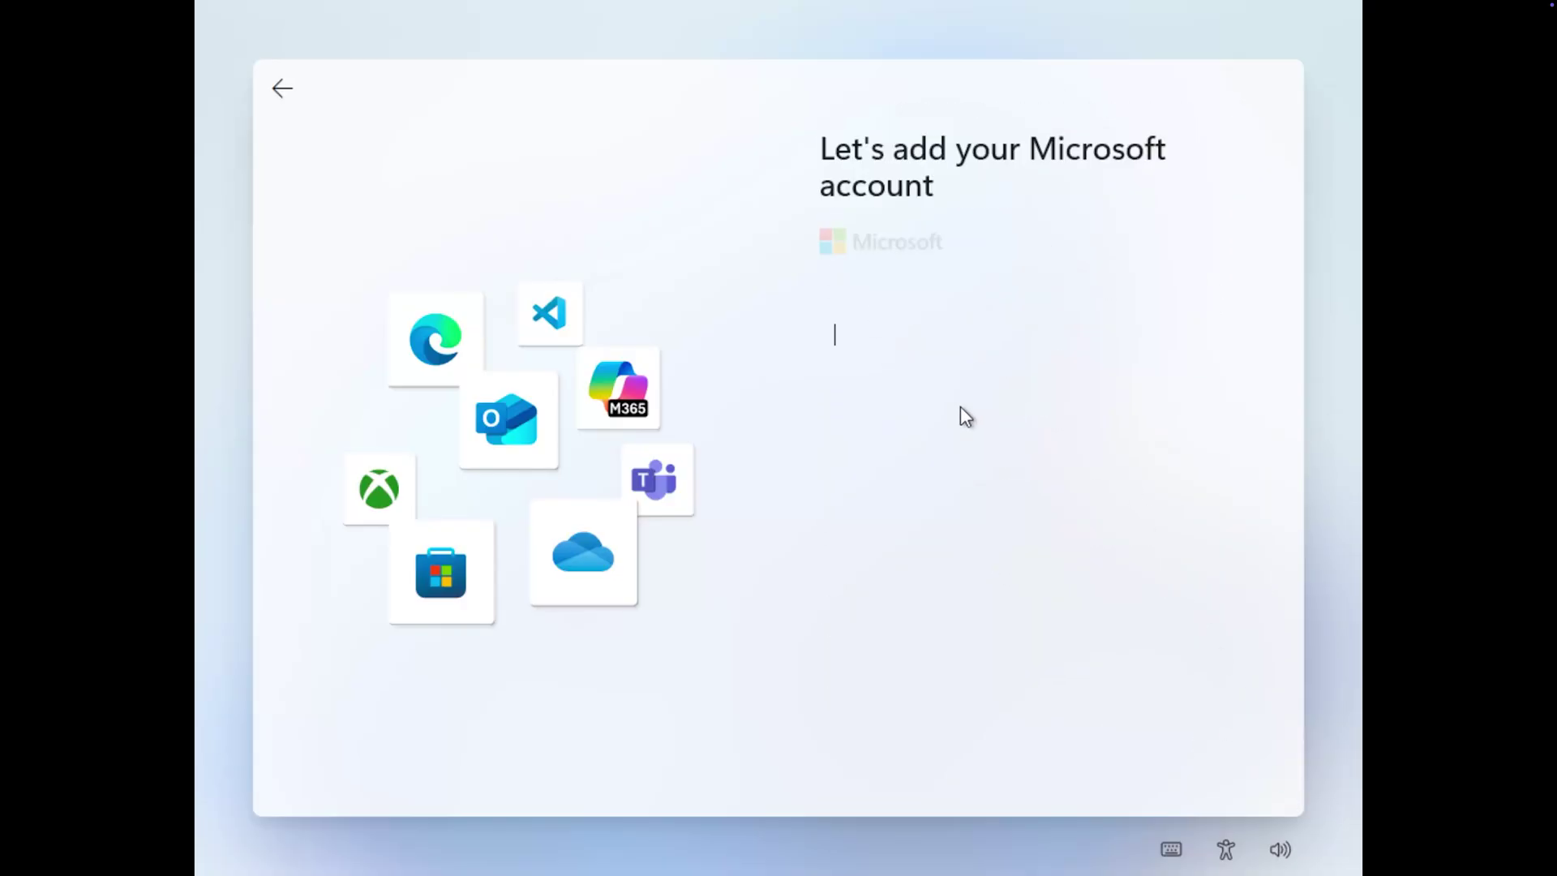
type("preeta")
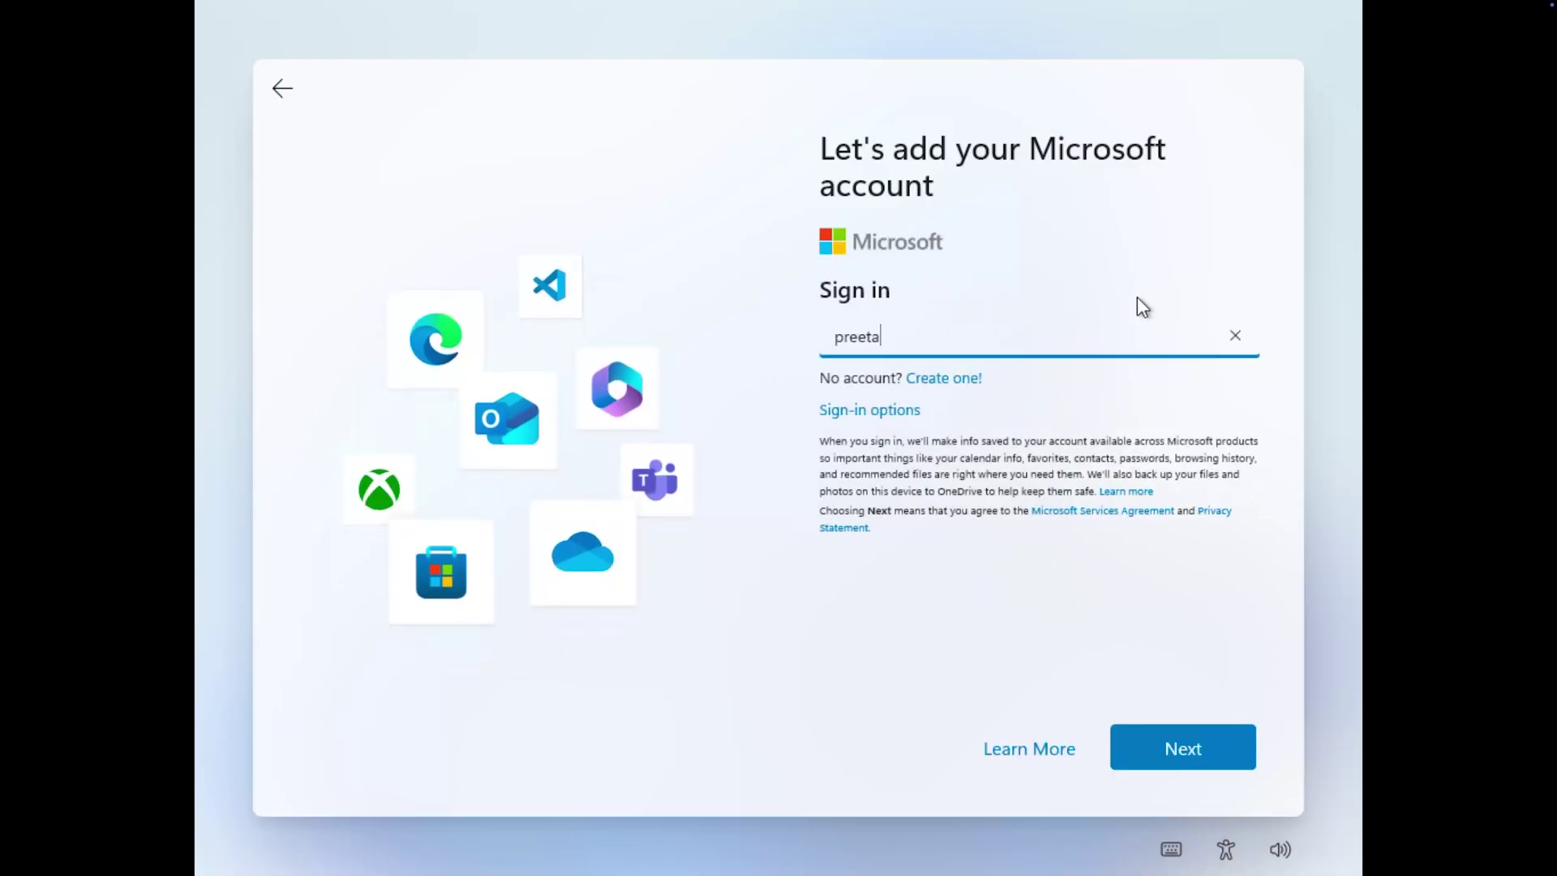
left_click(939, 384)
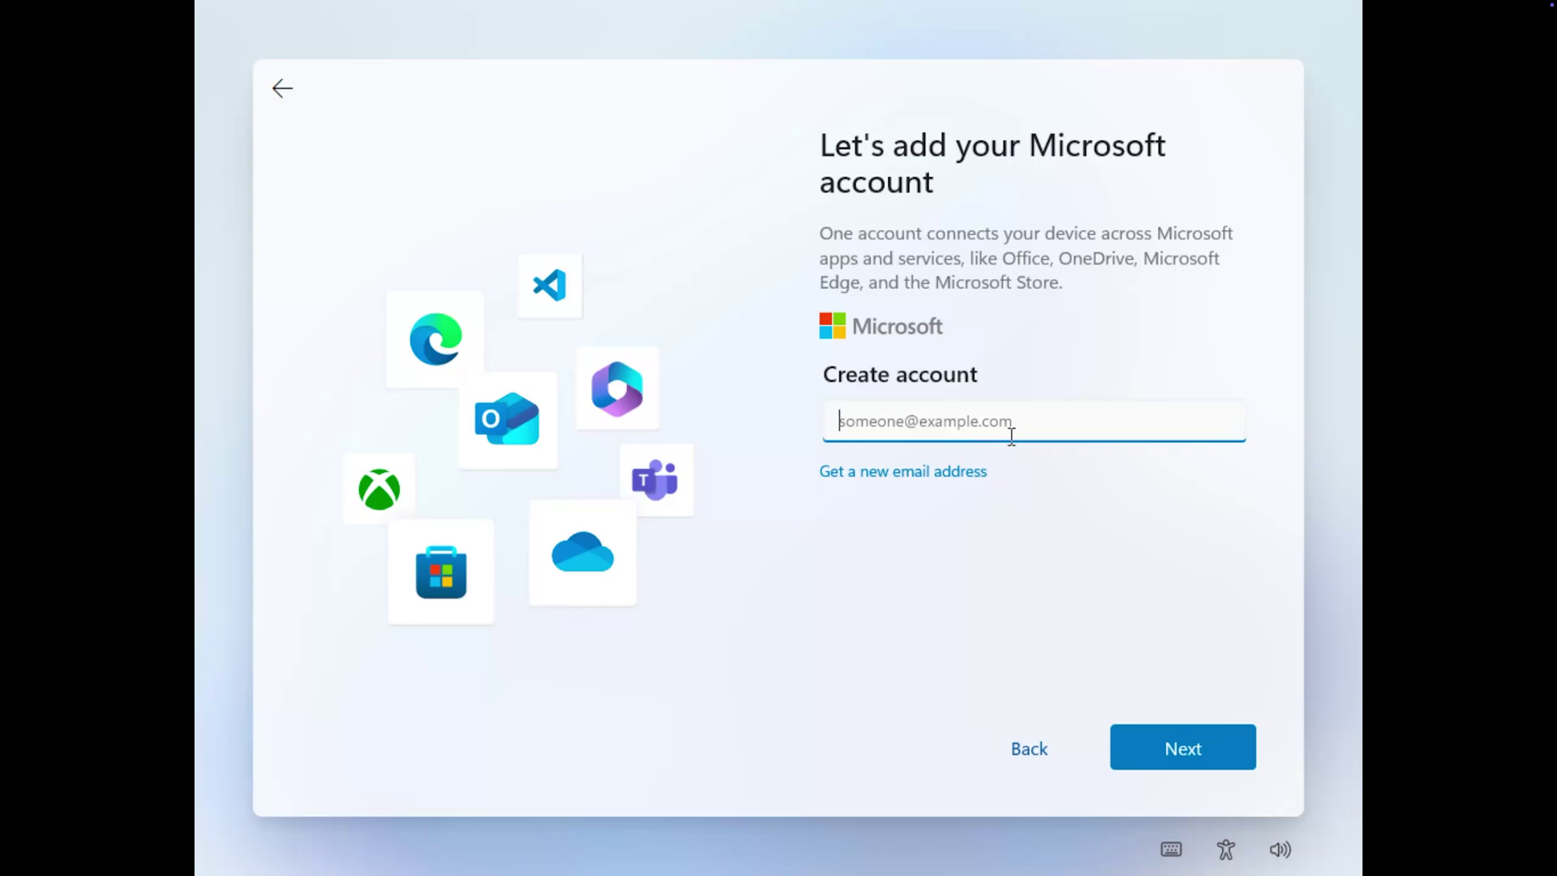
left_click(271, 97)
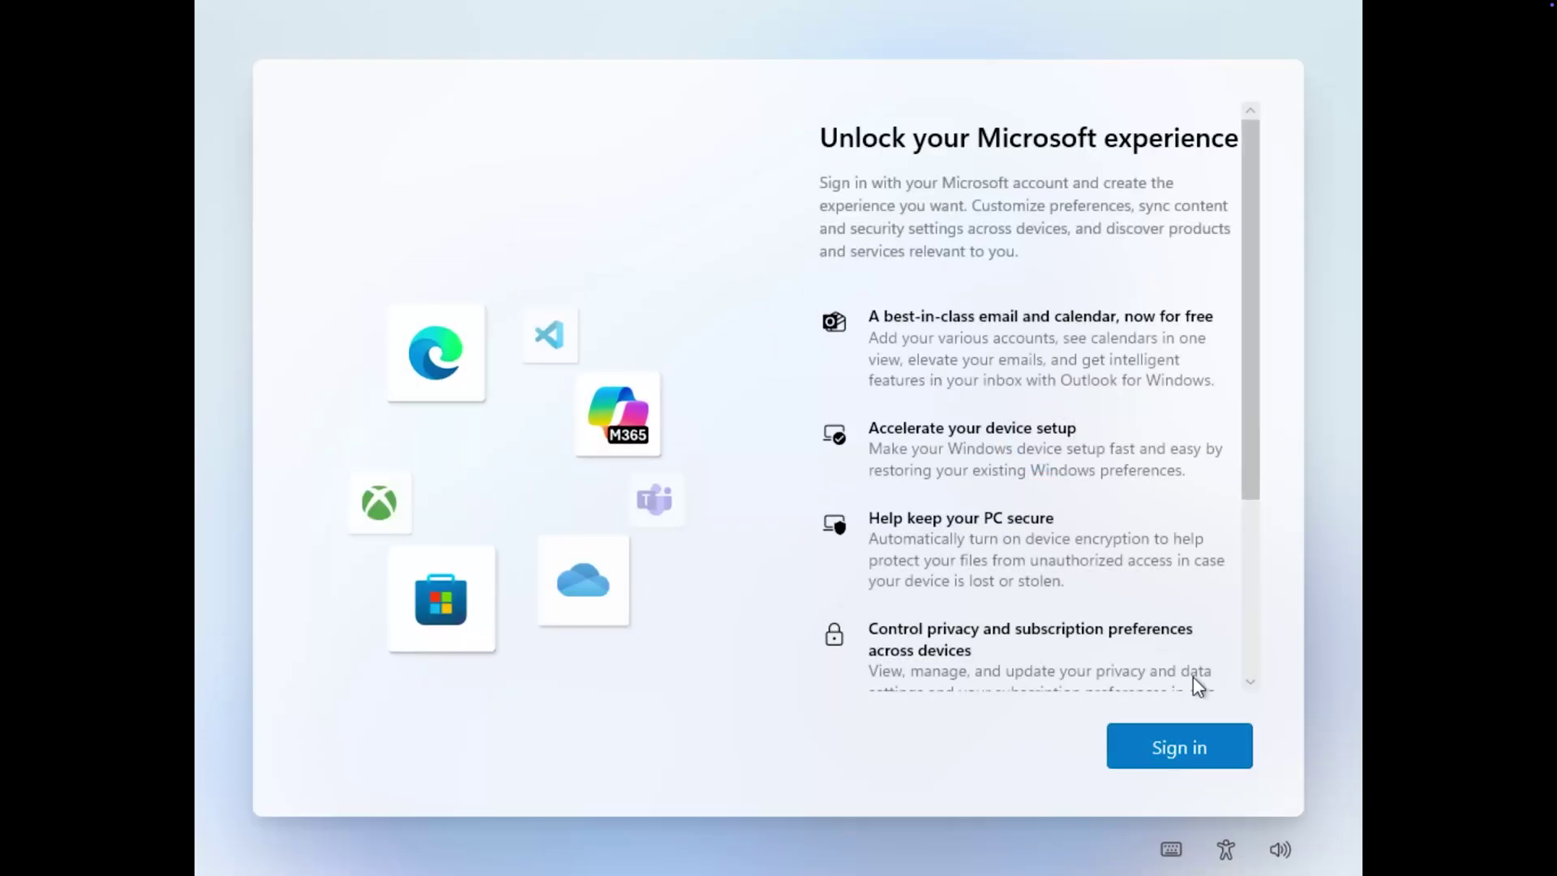
Enter the account e-mail, switch to password sign-in, submit the password, and retry after connection loss.
left_click(1192, 751)
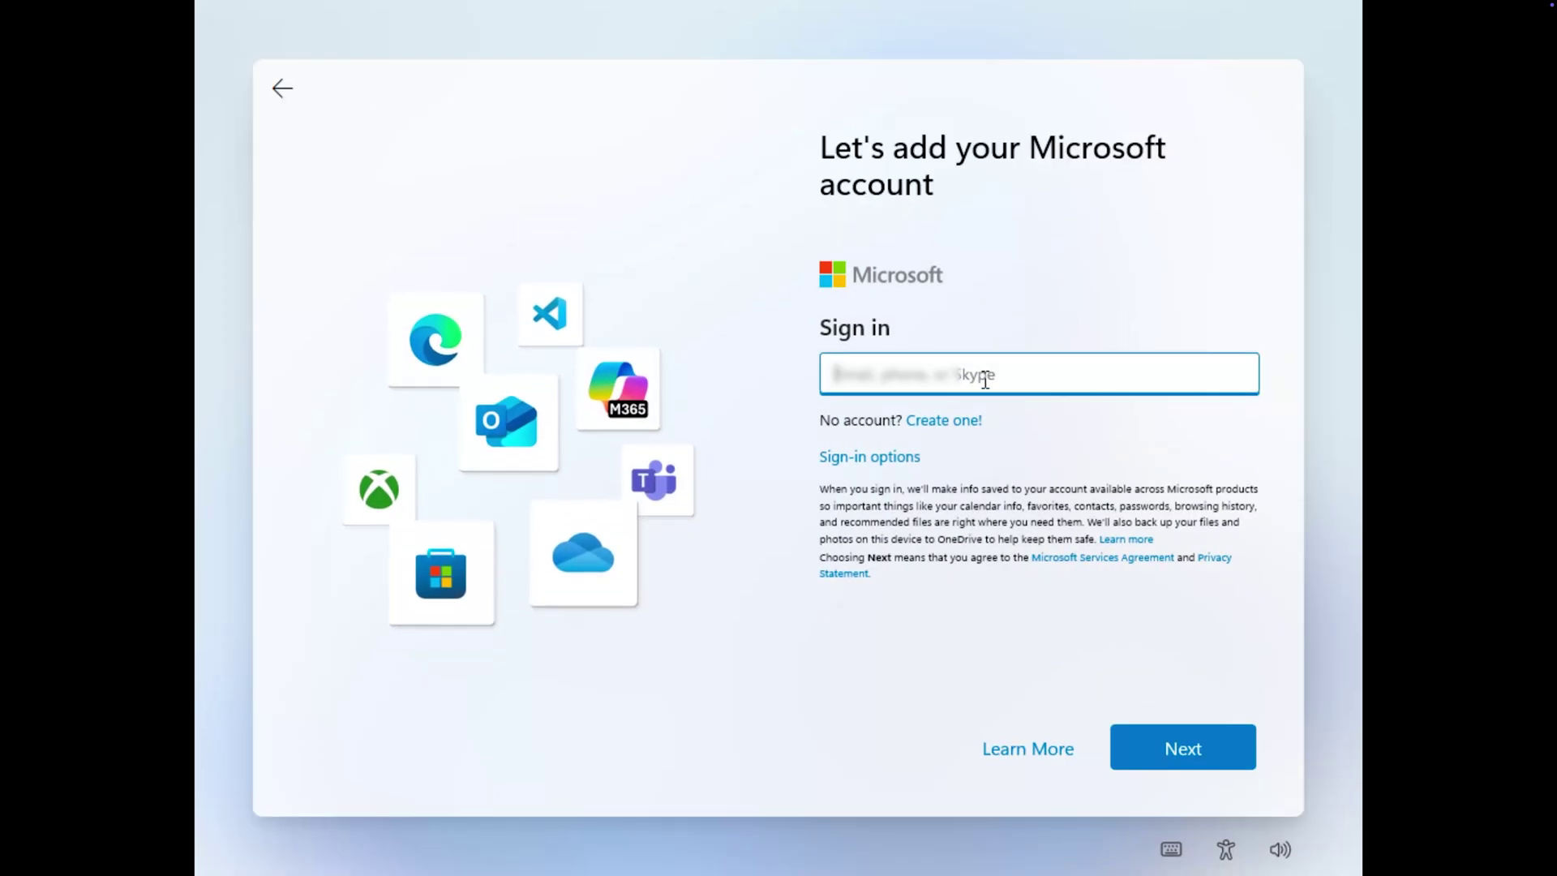
type("nd")
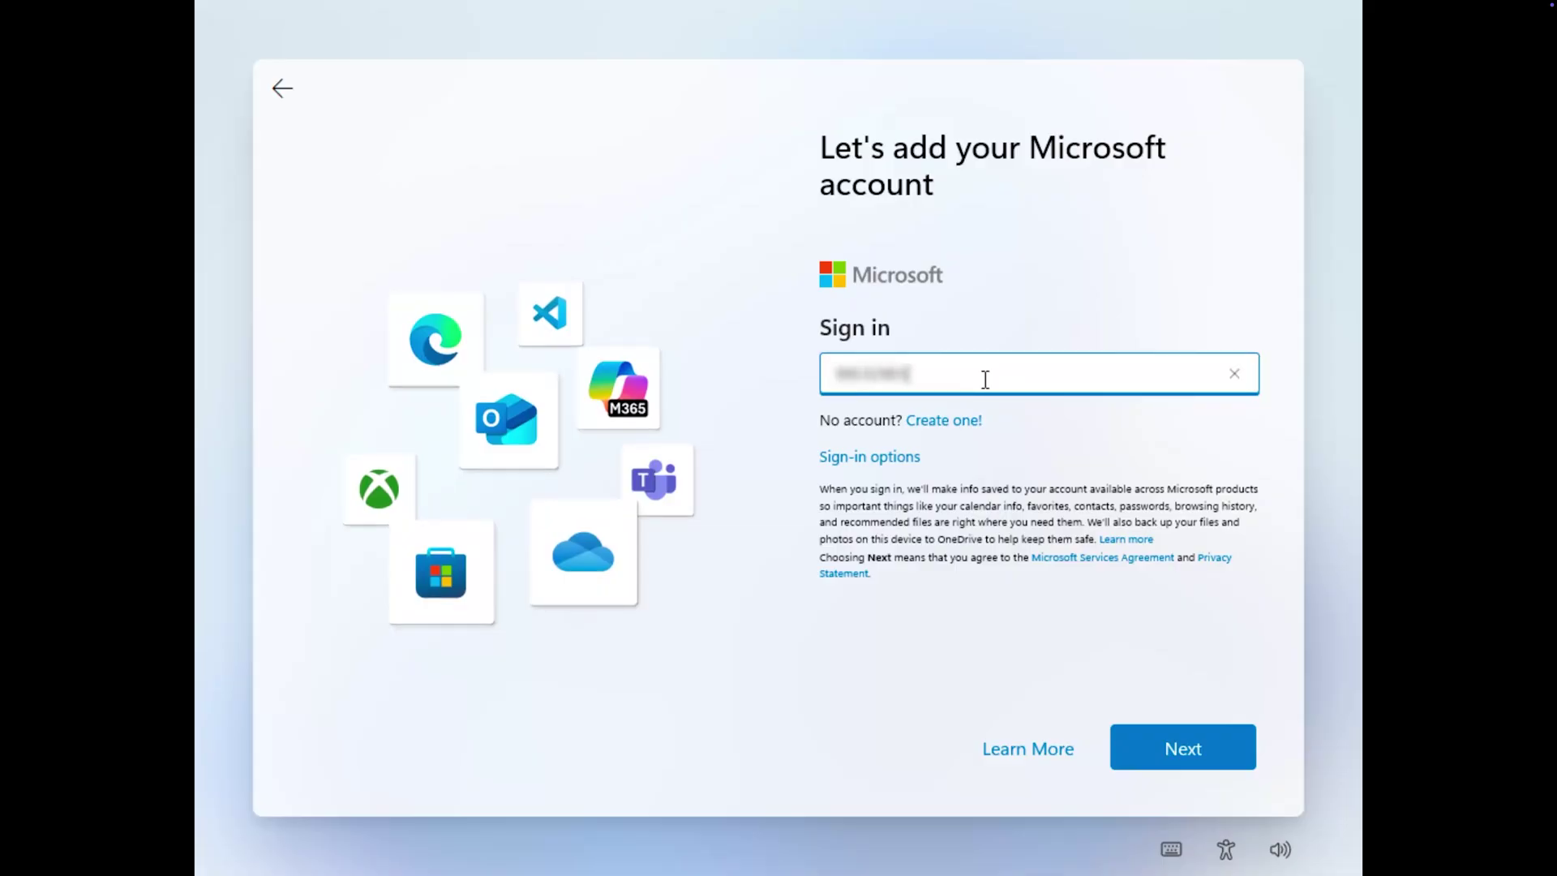
key("Return")
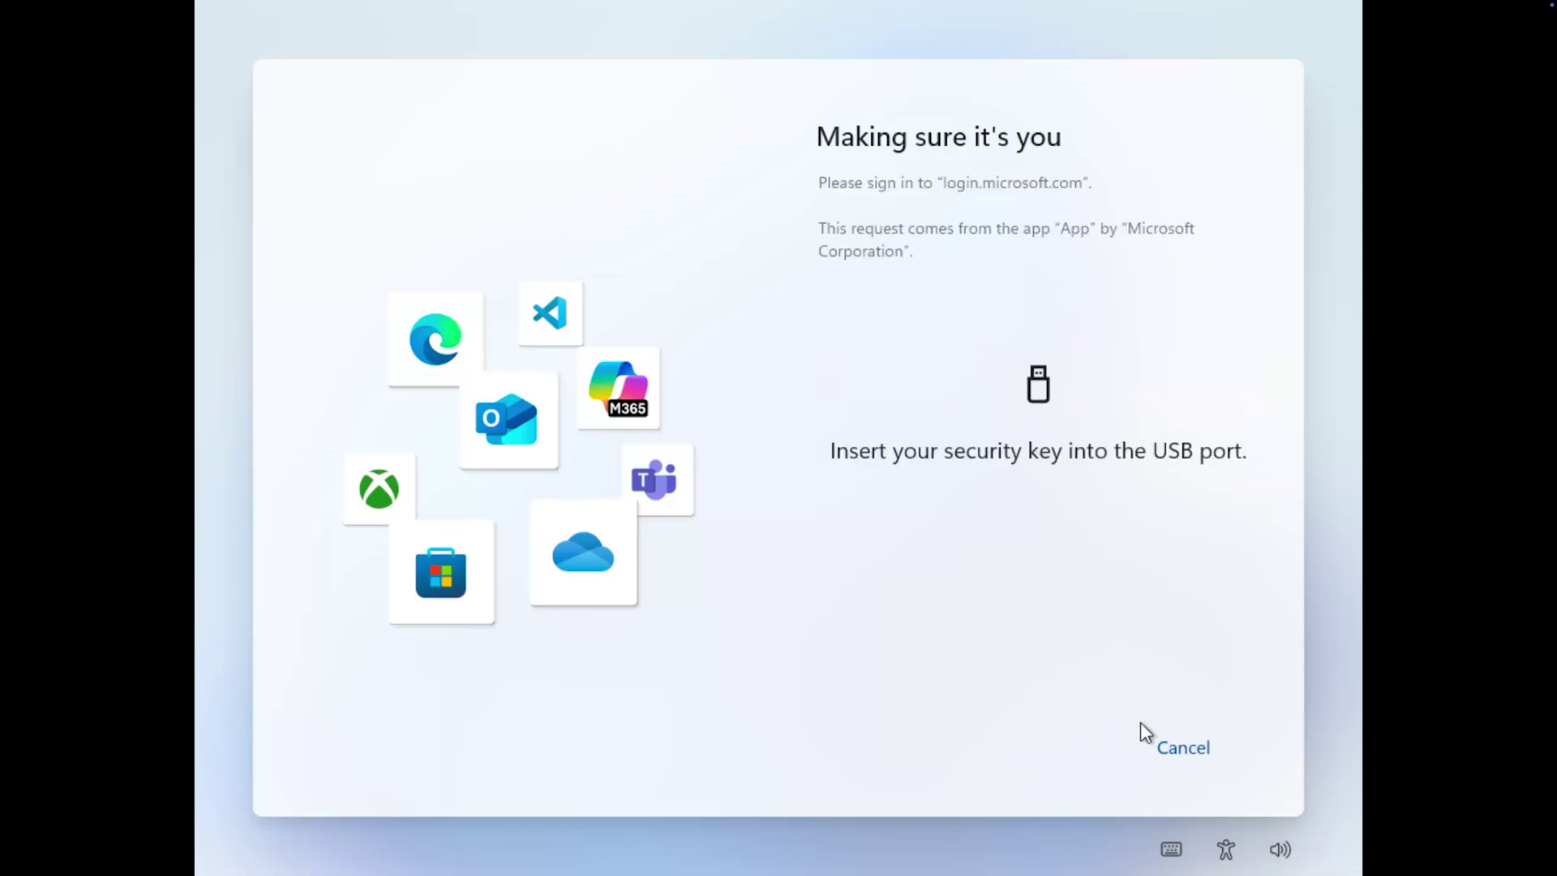
left_click(1161, 745)
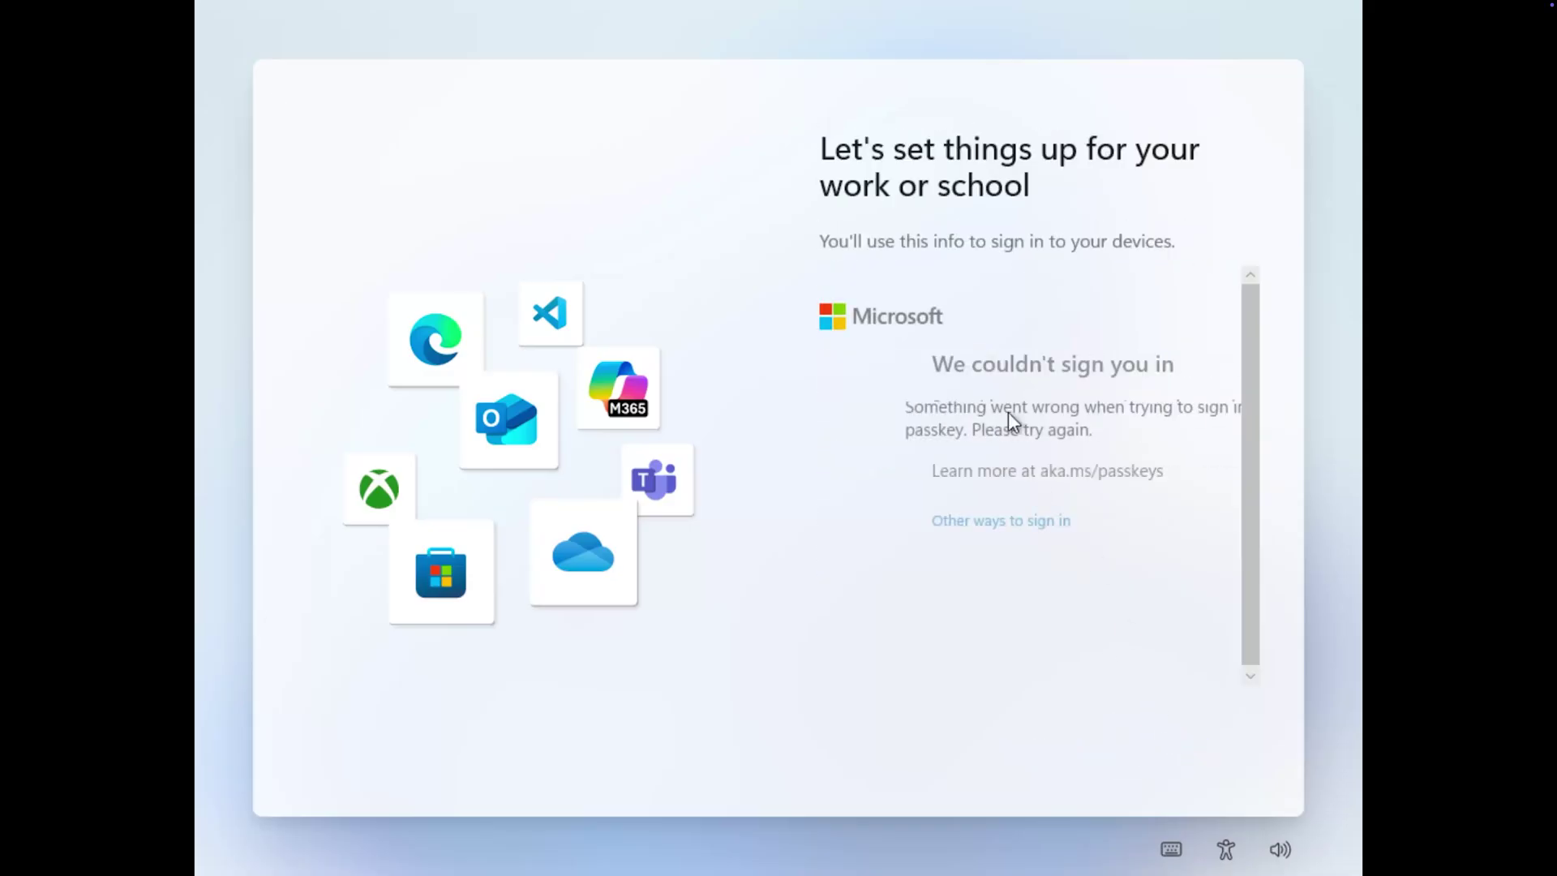
left_click(933, 526)
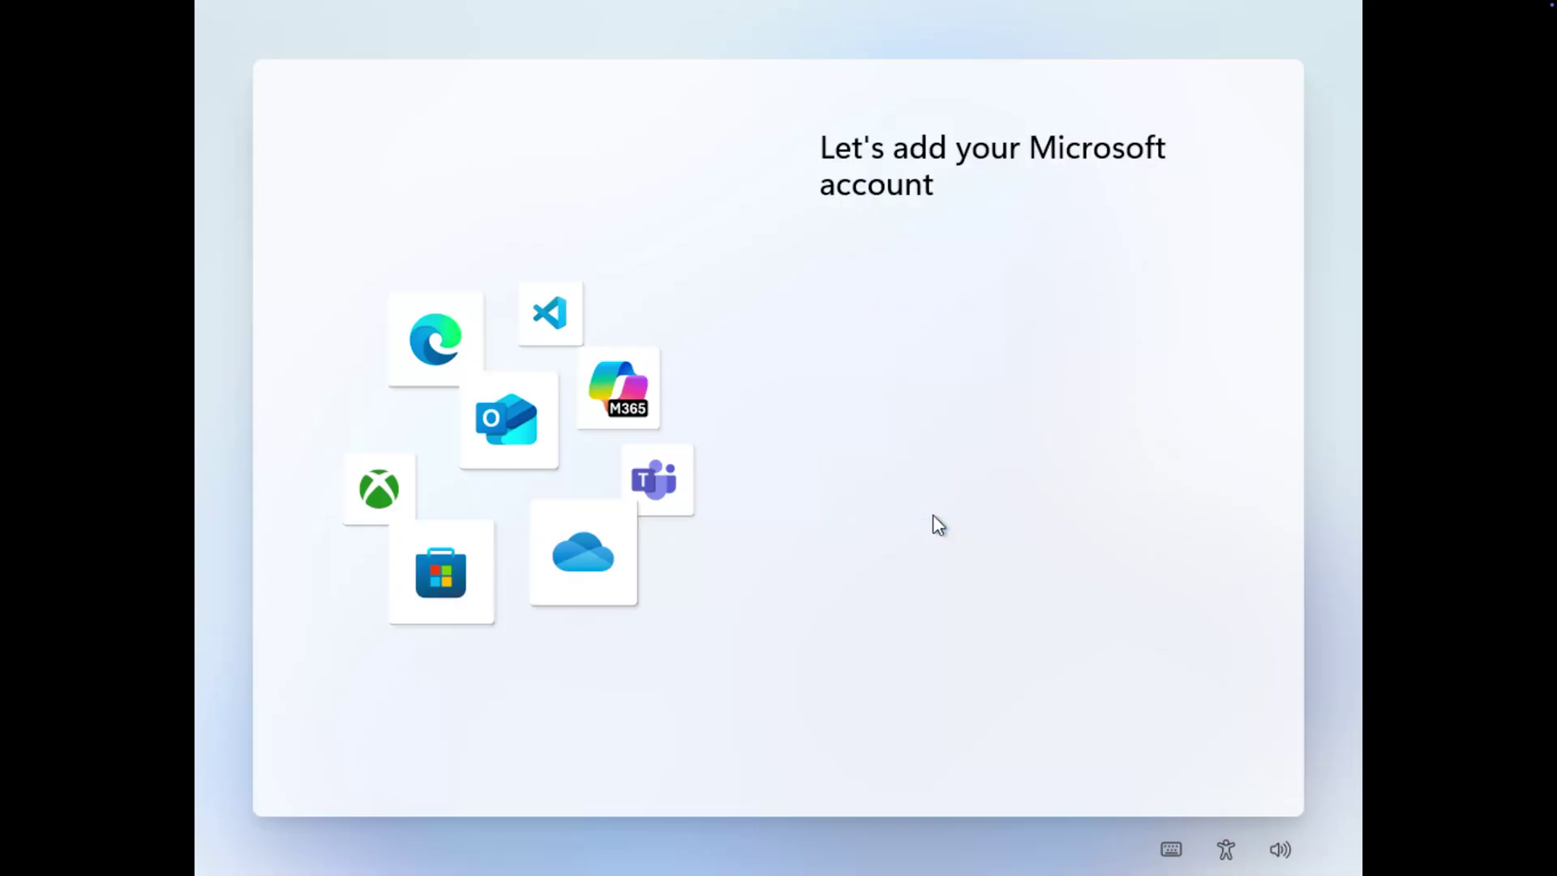
left_click(923, 490)
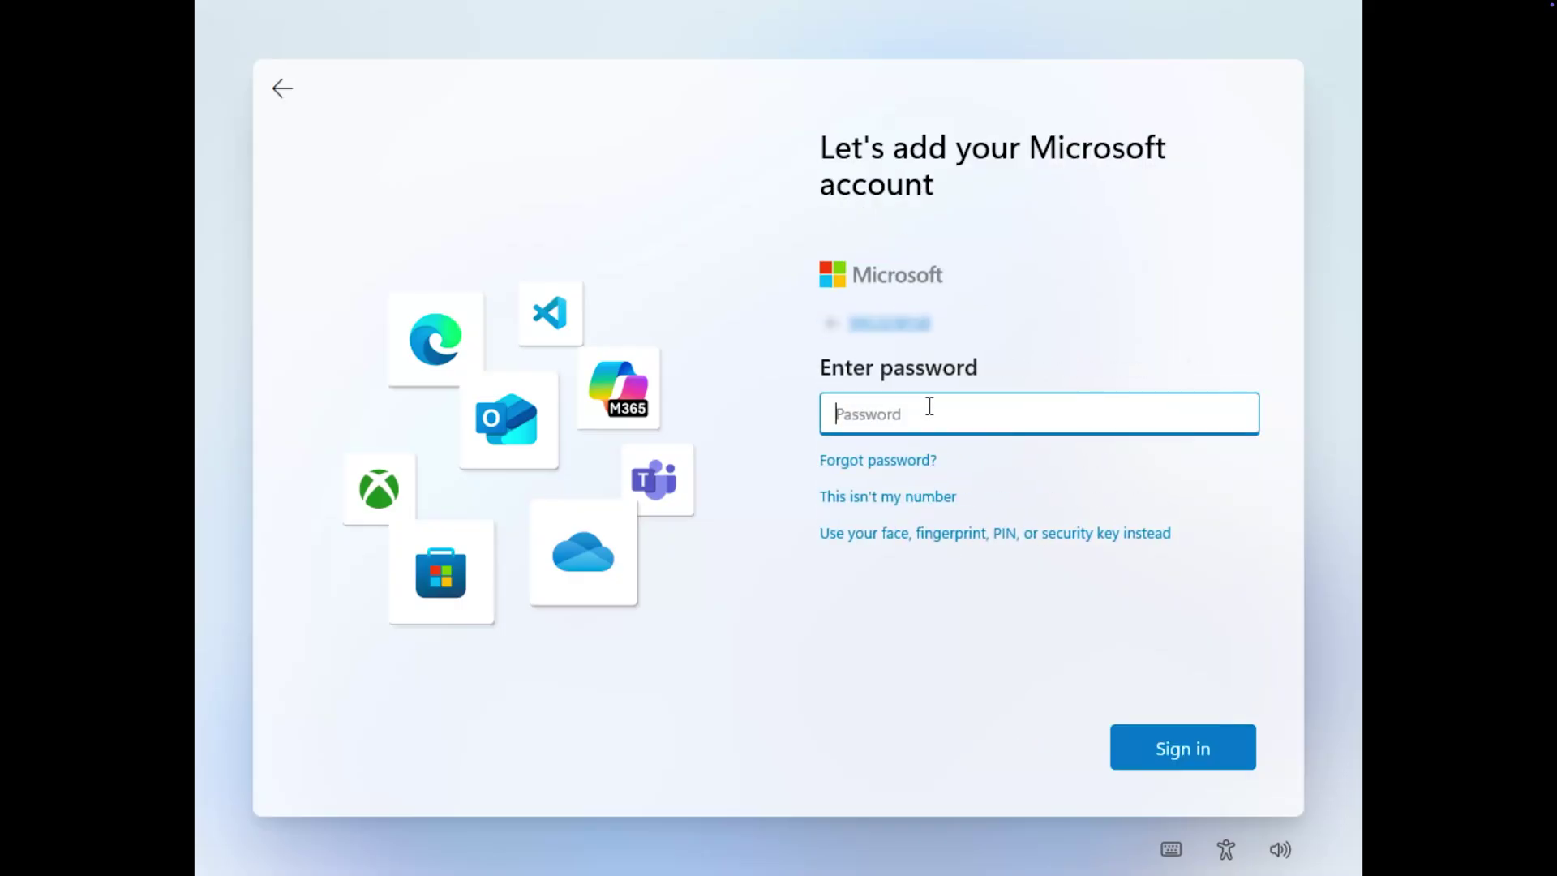
type("•")
left_click(1171, 750)
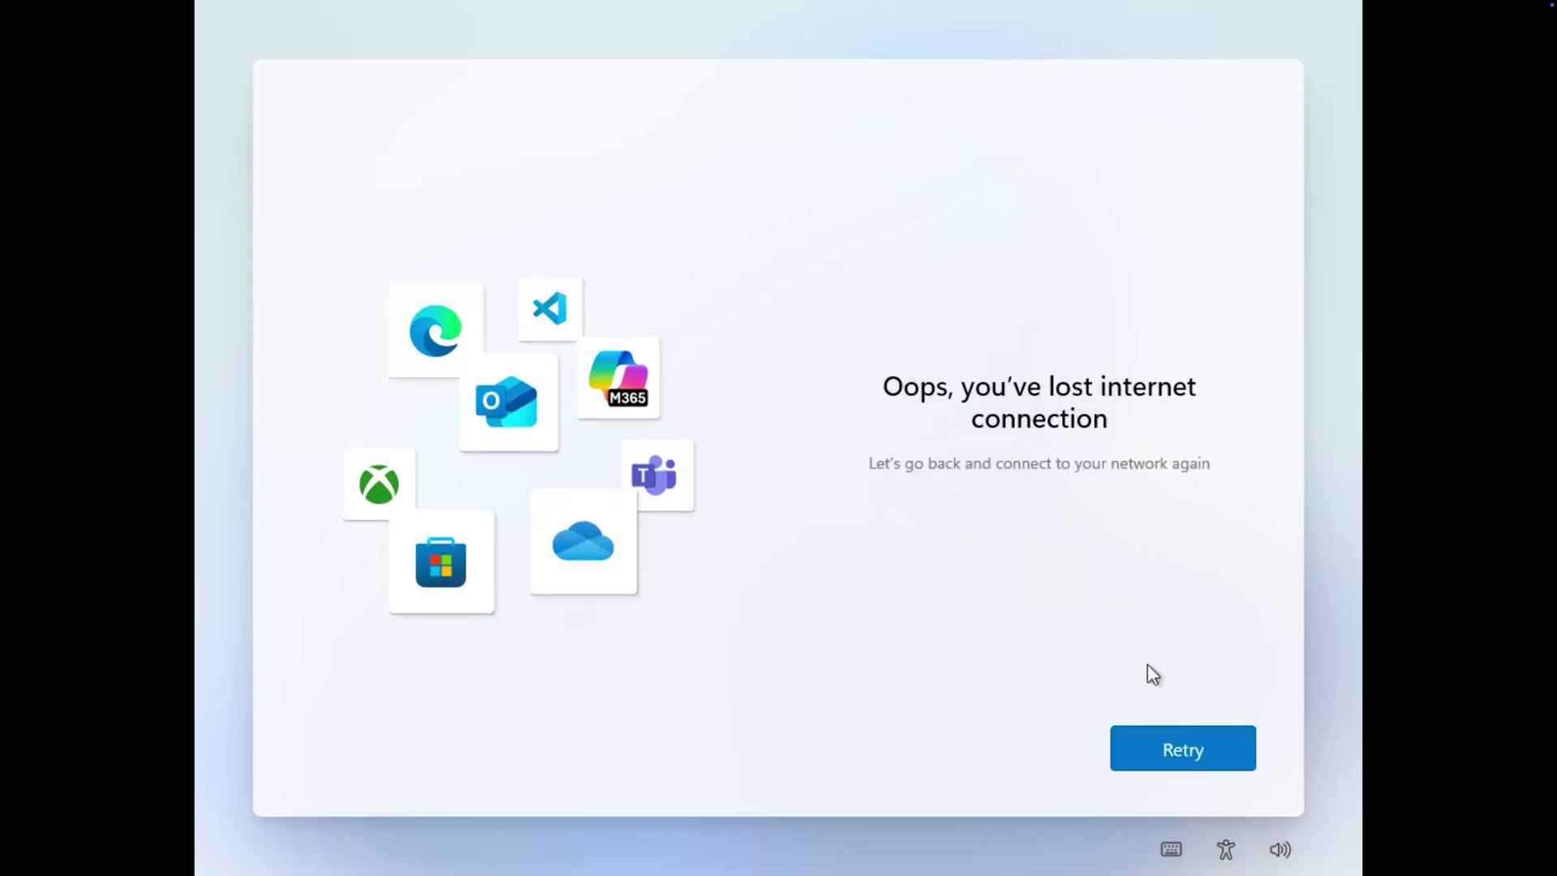
left_click(1168, 739)
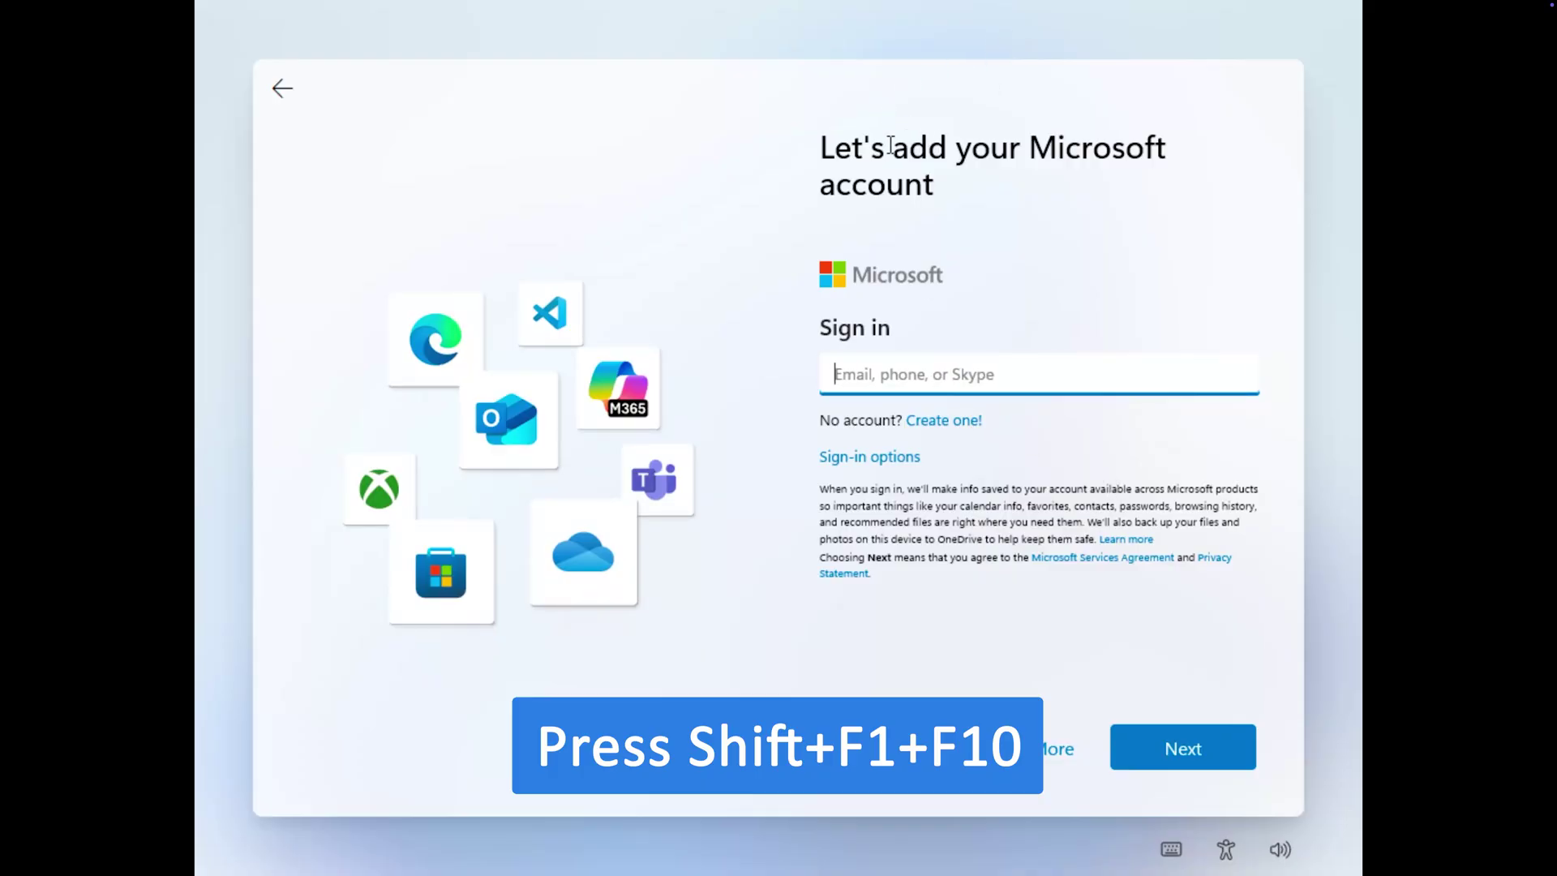
Open a command prompt with Shift+F10 and disable the Ethernet adapter via ncpa.cpl.
key("shift+F10")
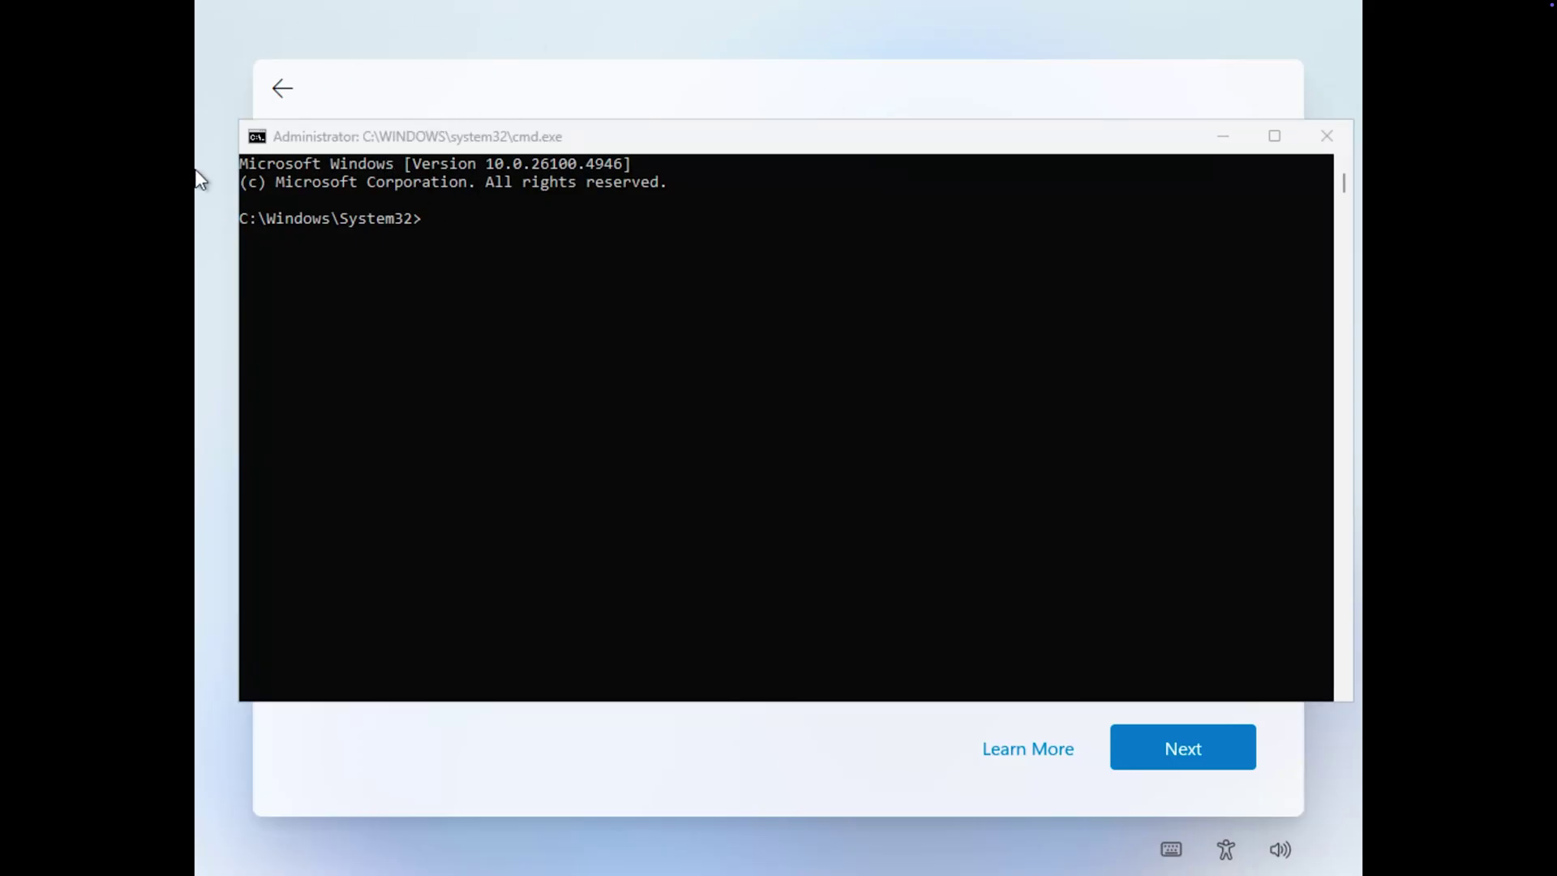
type("ncpa.")
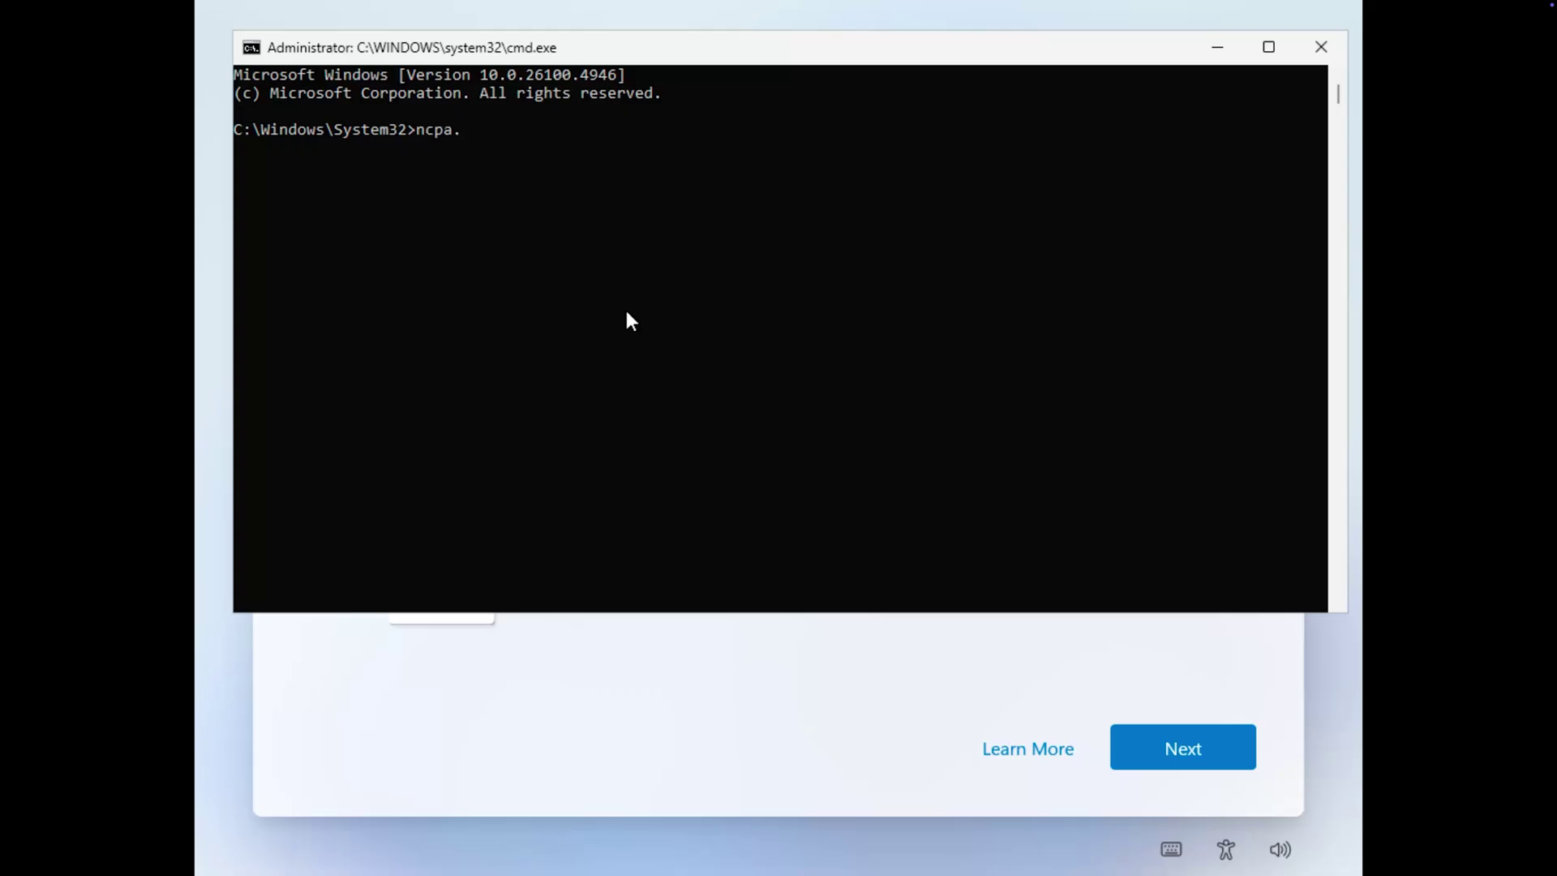
type("cpl")
key("Return")
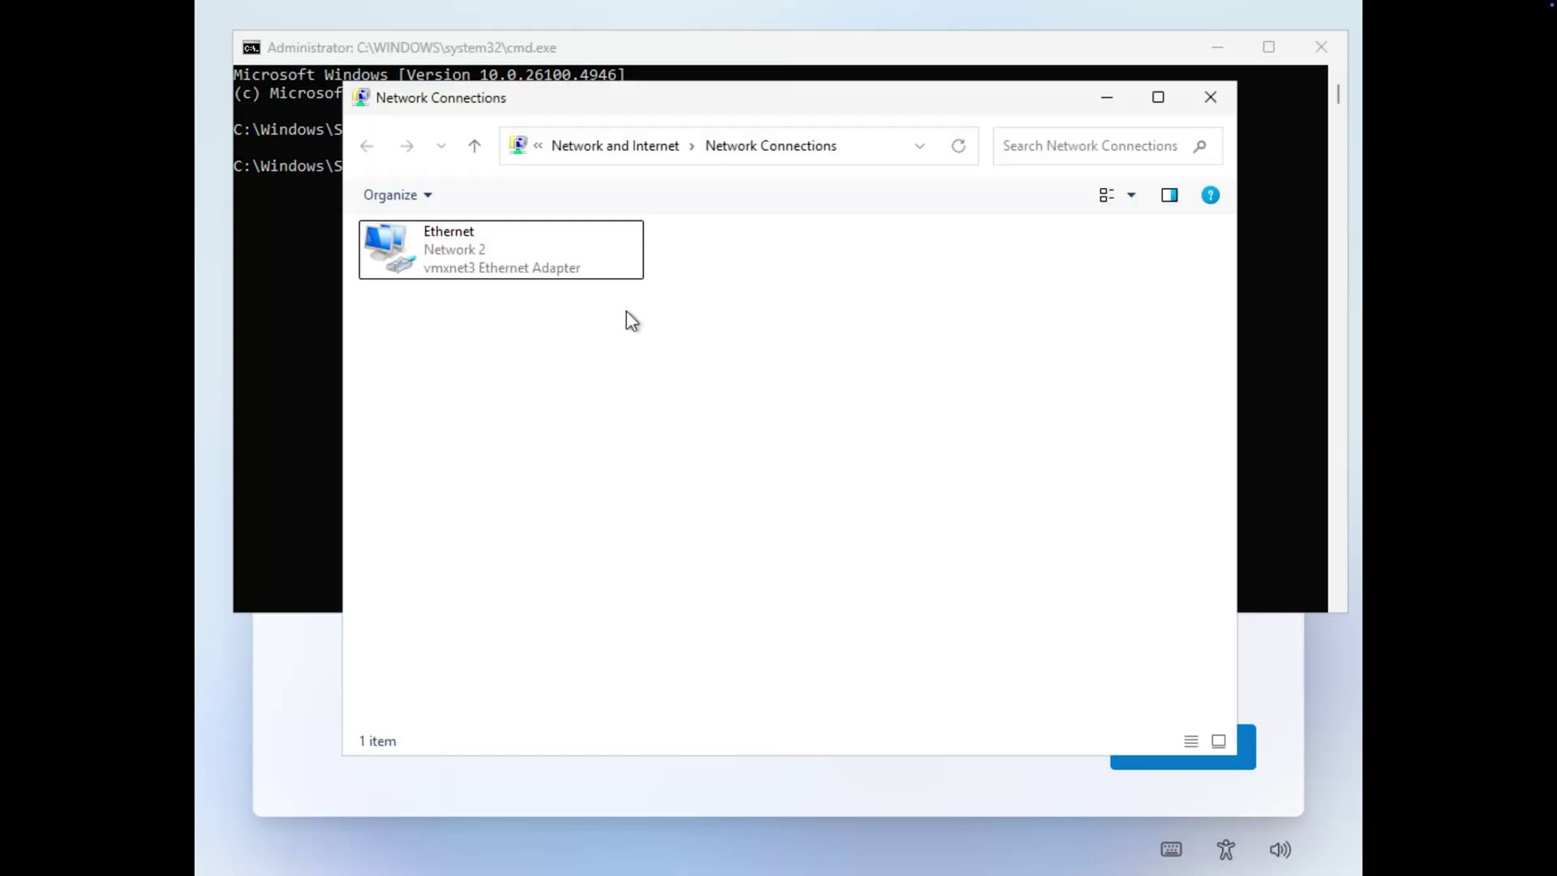
right_click(548, 266)
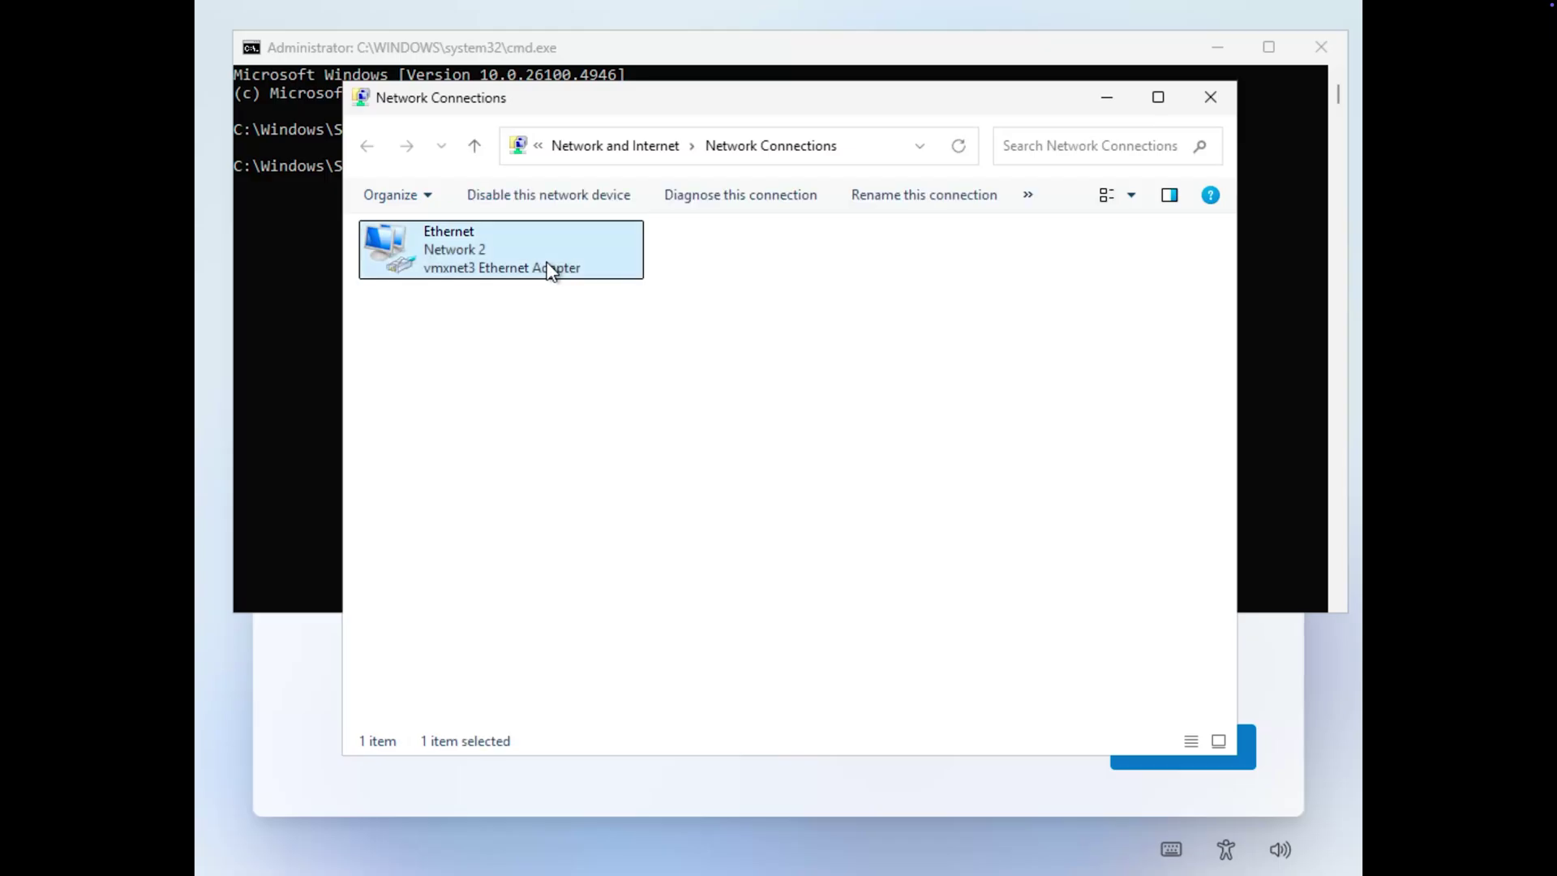
left_click(592, 279)
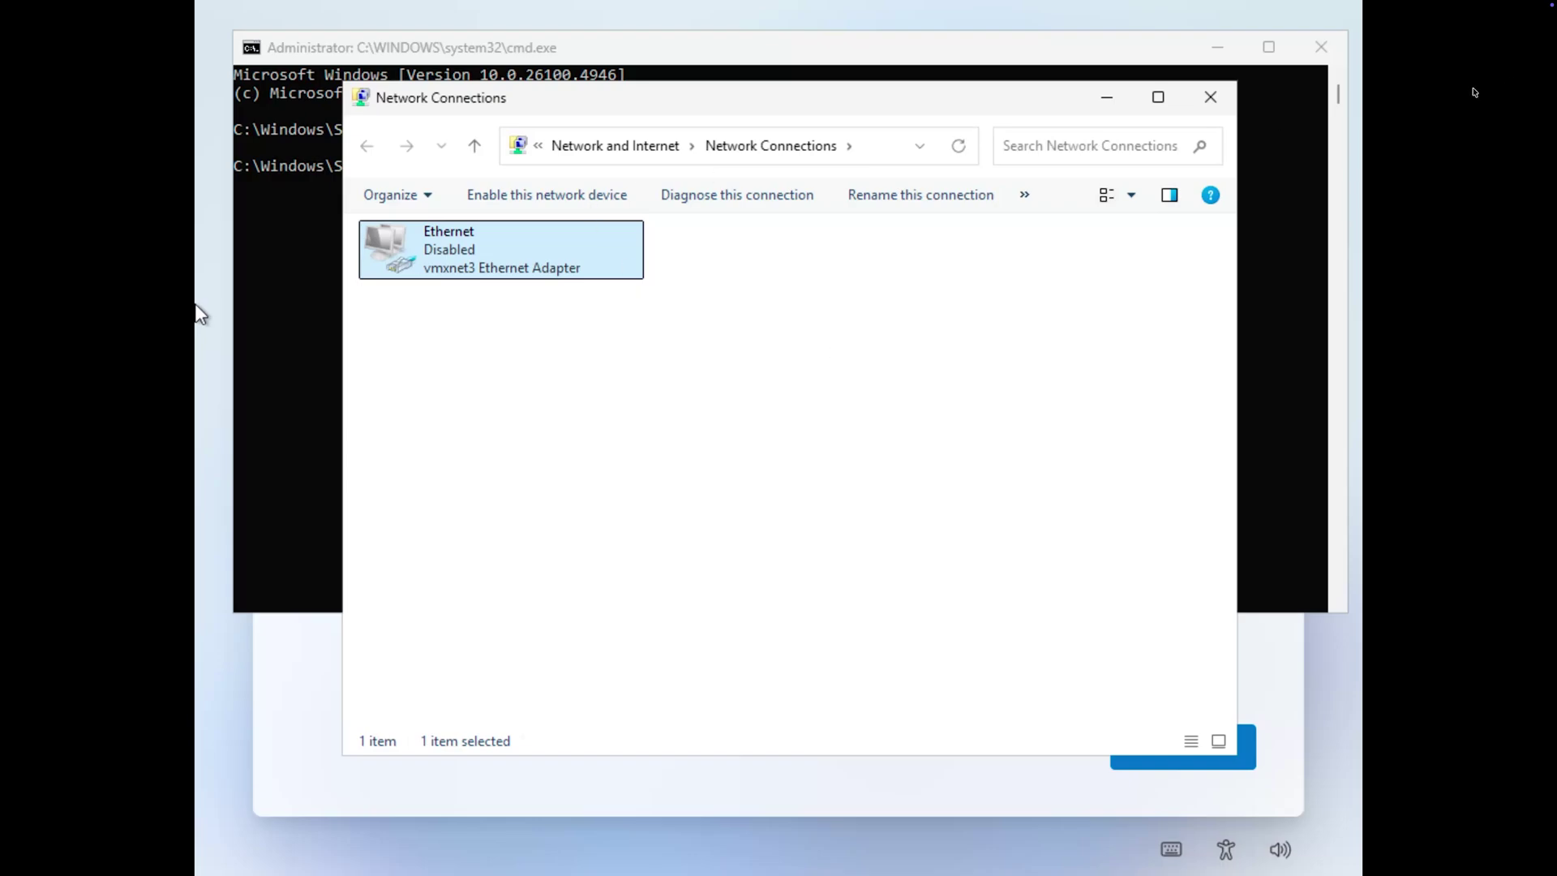
left_click(1210, 98)
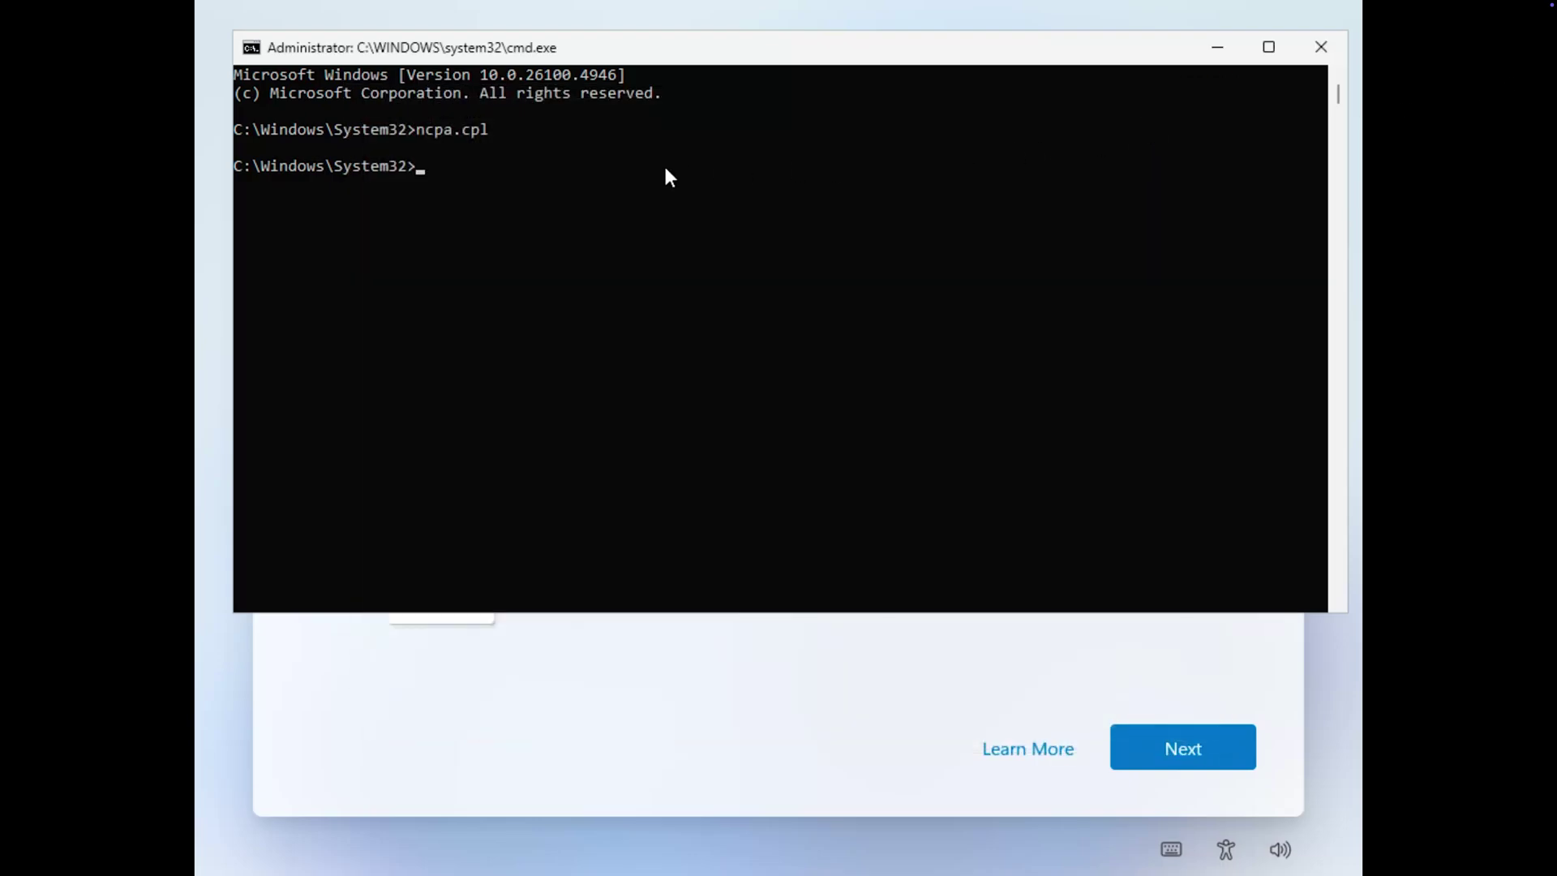
Run oobe\bypassnro in the command prompt to bypass the network requirement.
left_click(665, 168)
type("oo")
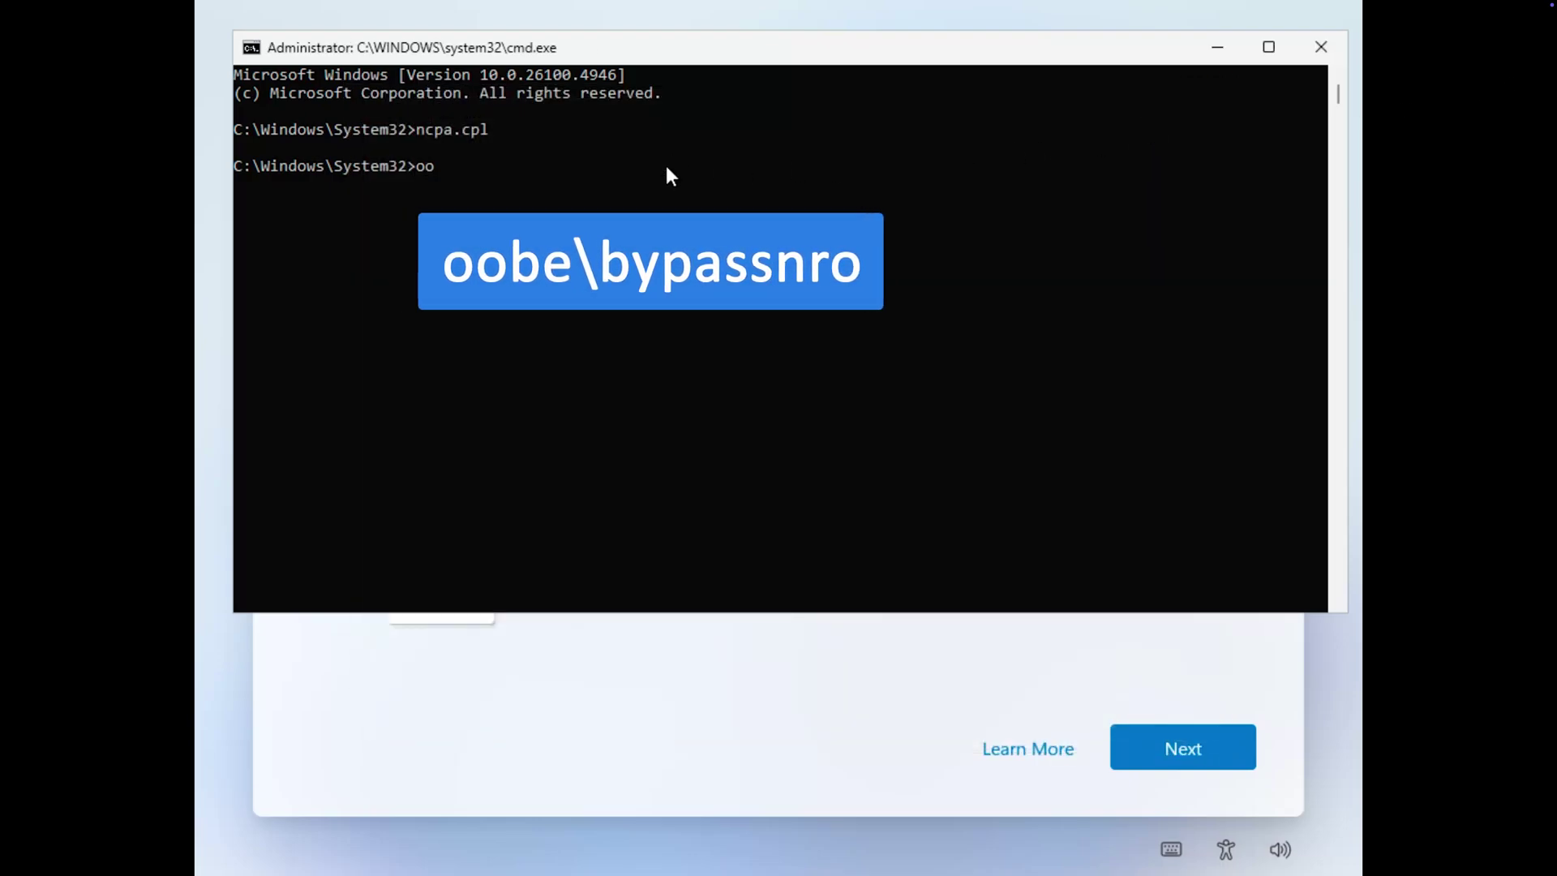
type("be\\bypassnro")
left_click(722, 240)
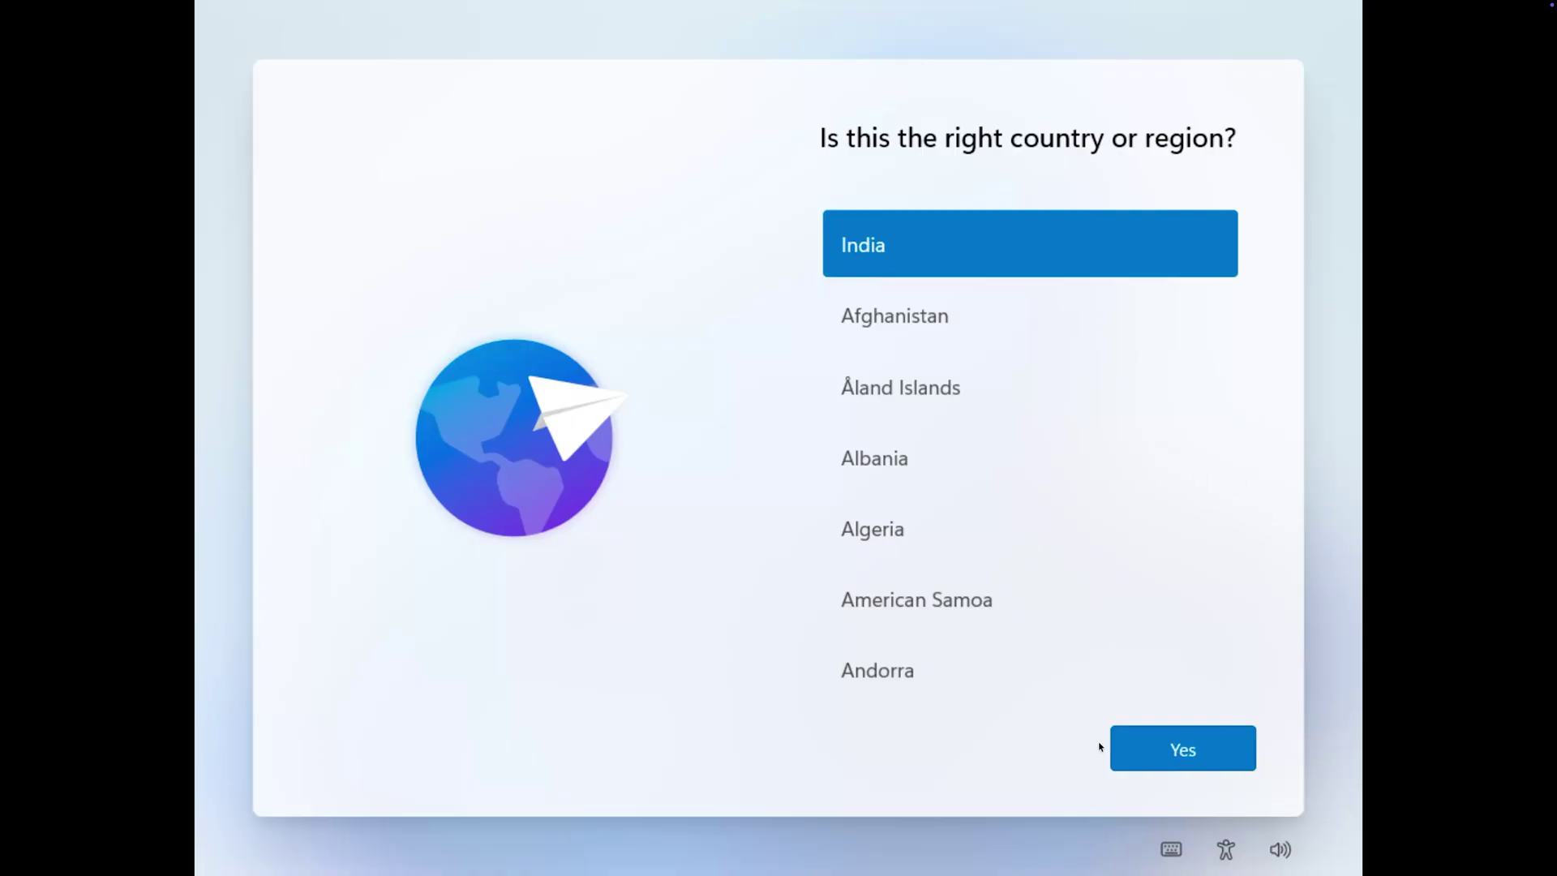
Confirm India as the region and the US keyboard, and create the local account Windows_Mac.
left_click(1118, 748)
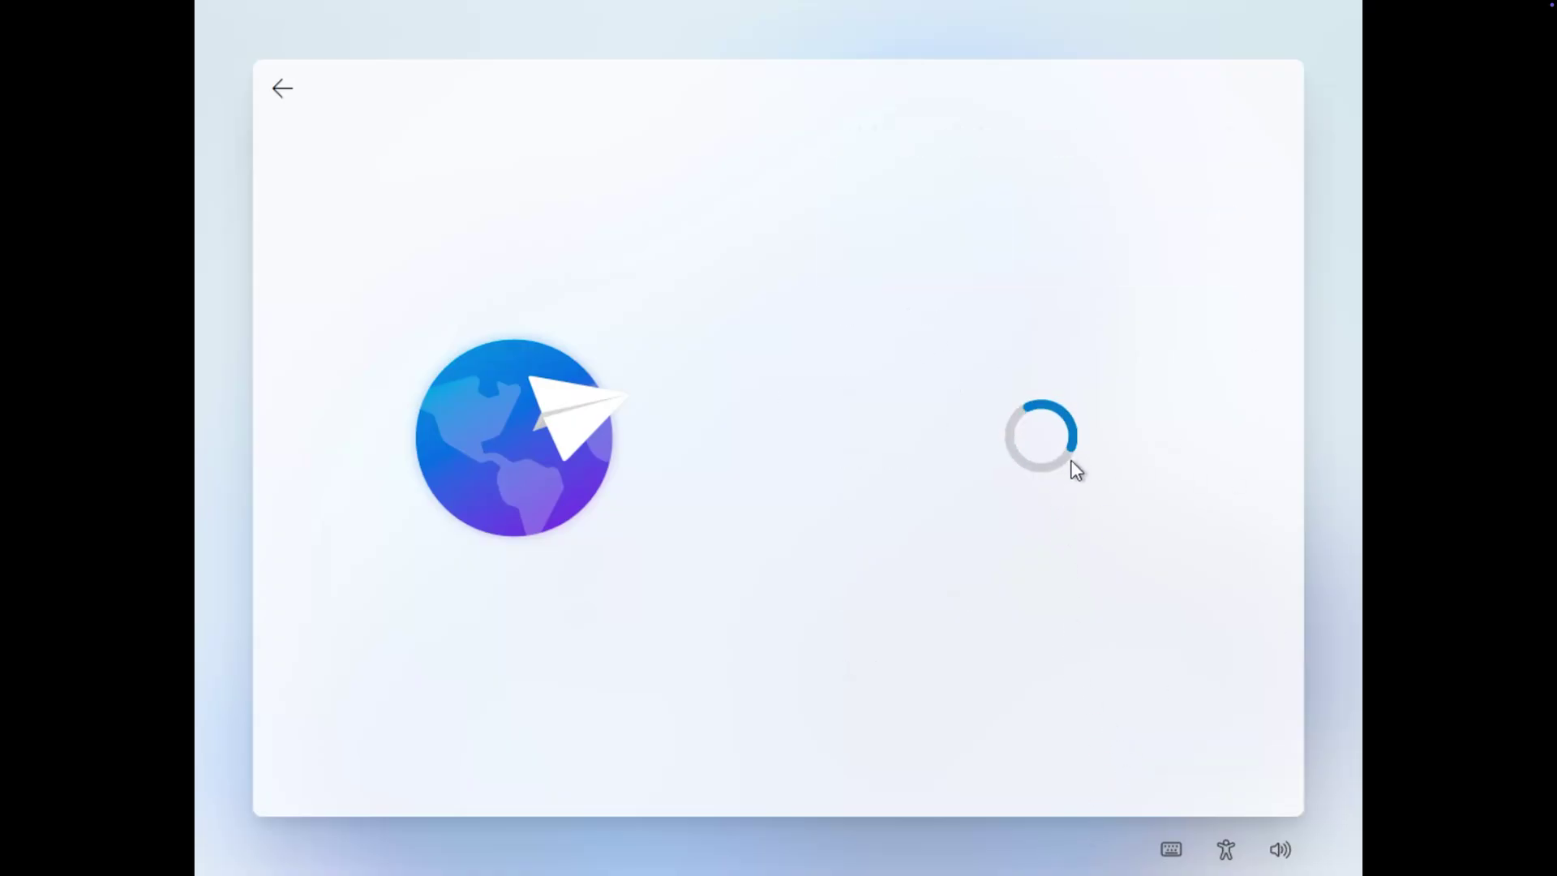
left_click(1162, 758)
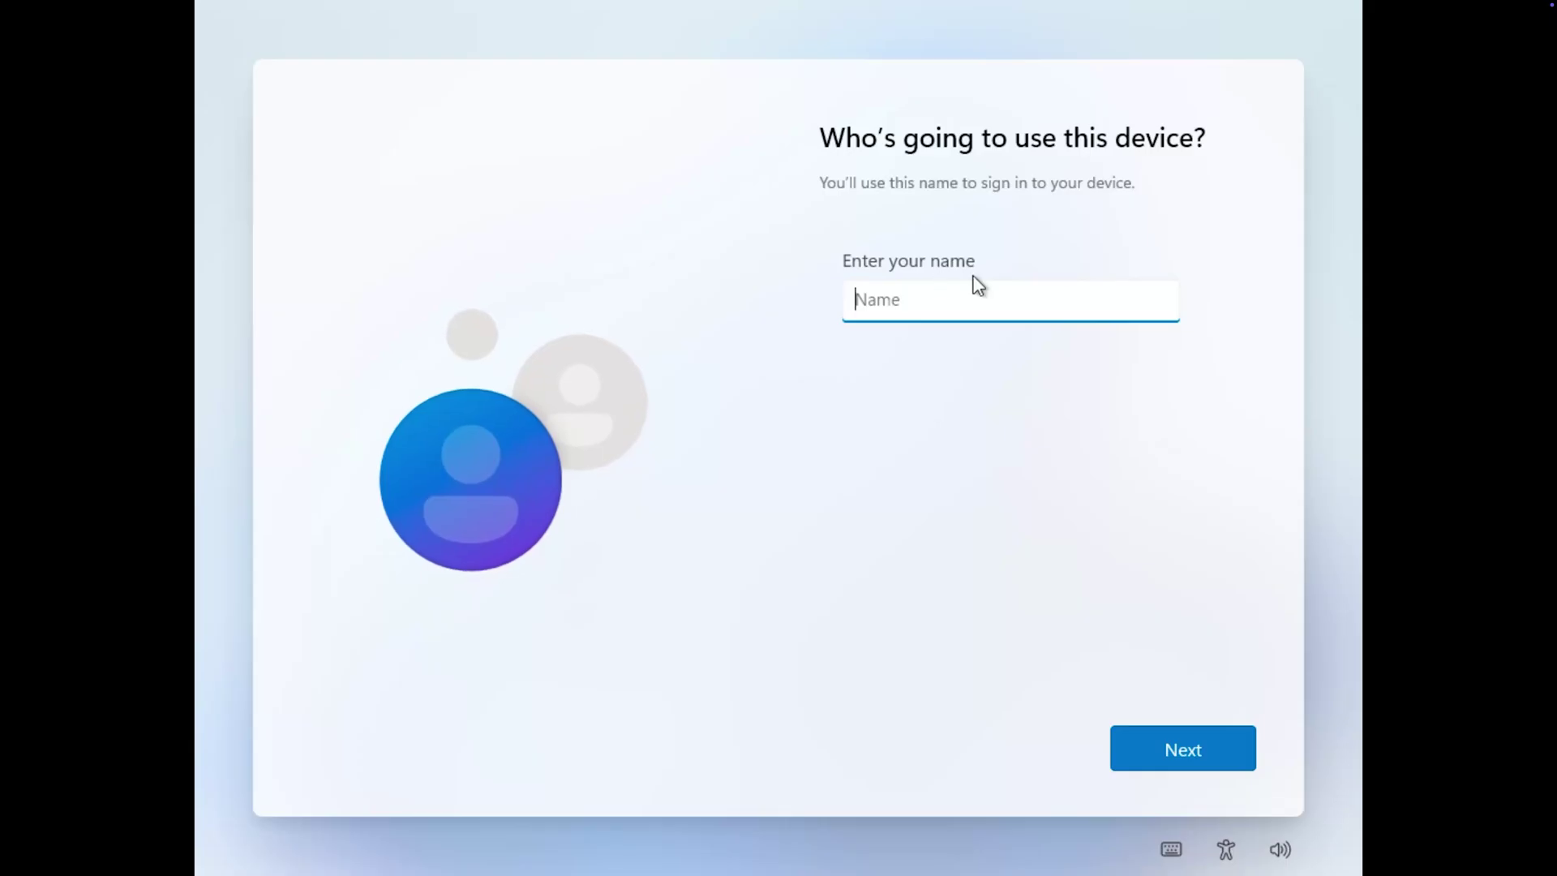
type("Windows_Mac")
left_click(1144, 734)
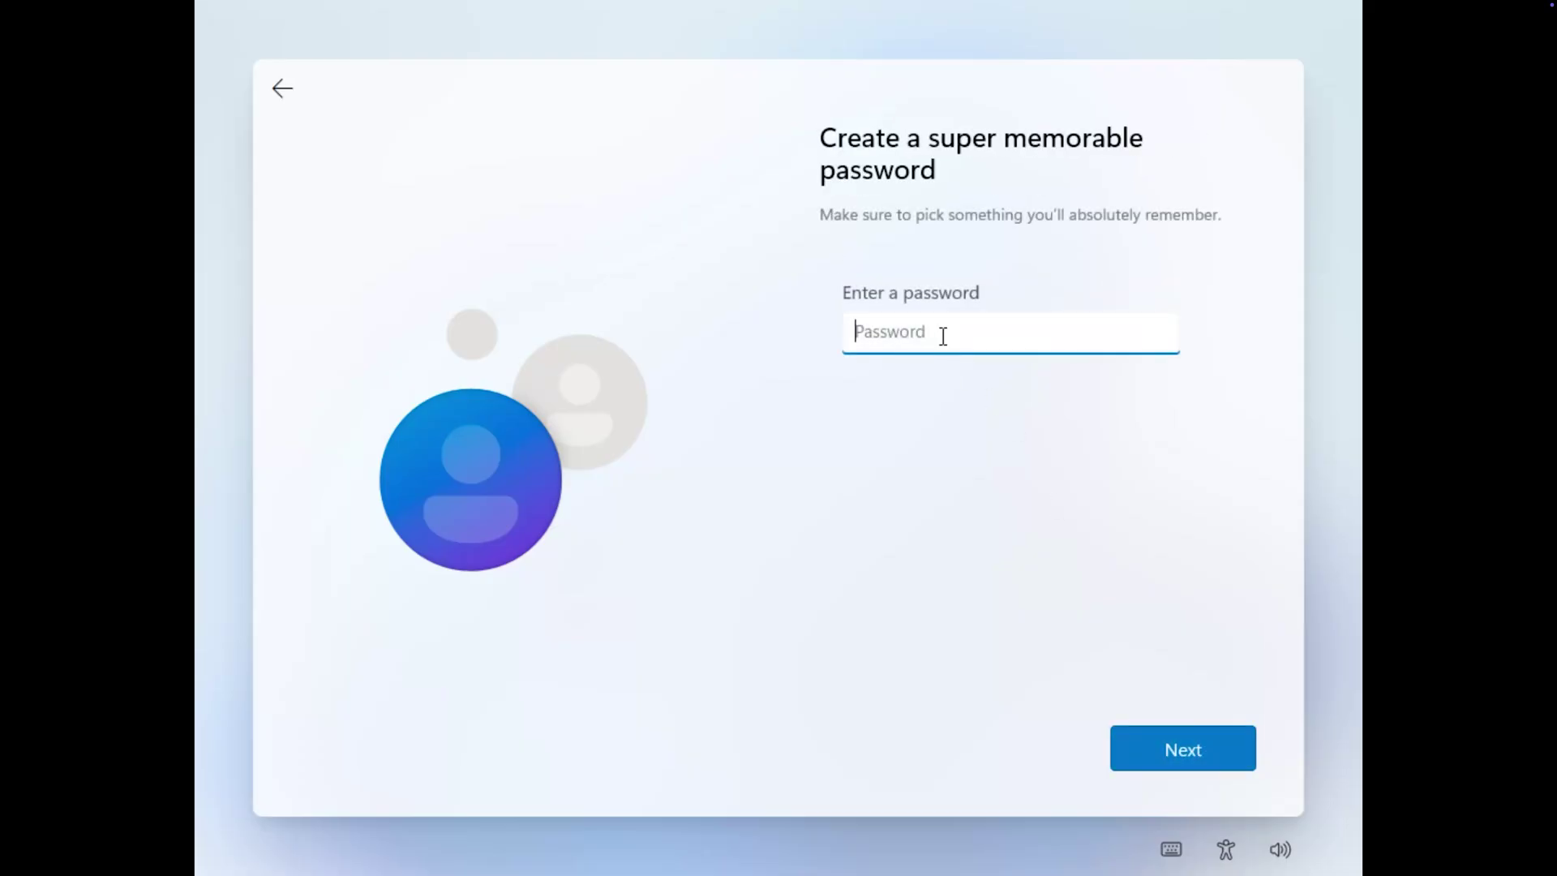
Set and confirm the account password, then fill in the security questions, including the first pet's name.
type("12345678")
left_click(1208, 746)
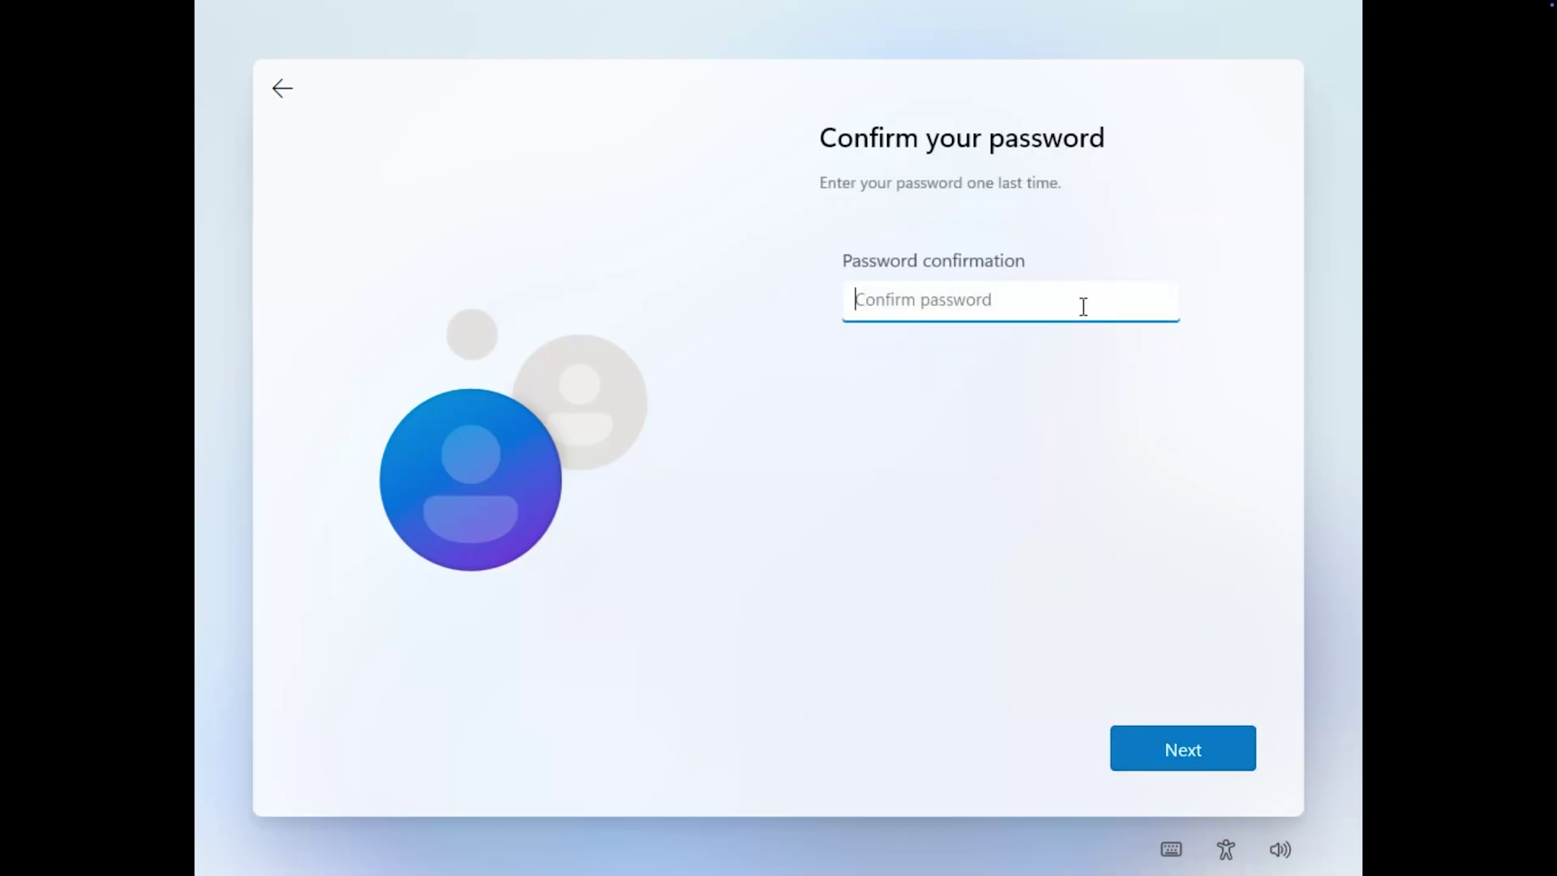
type("12345")
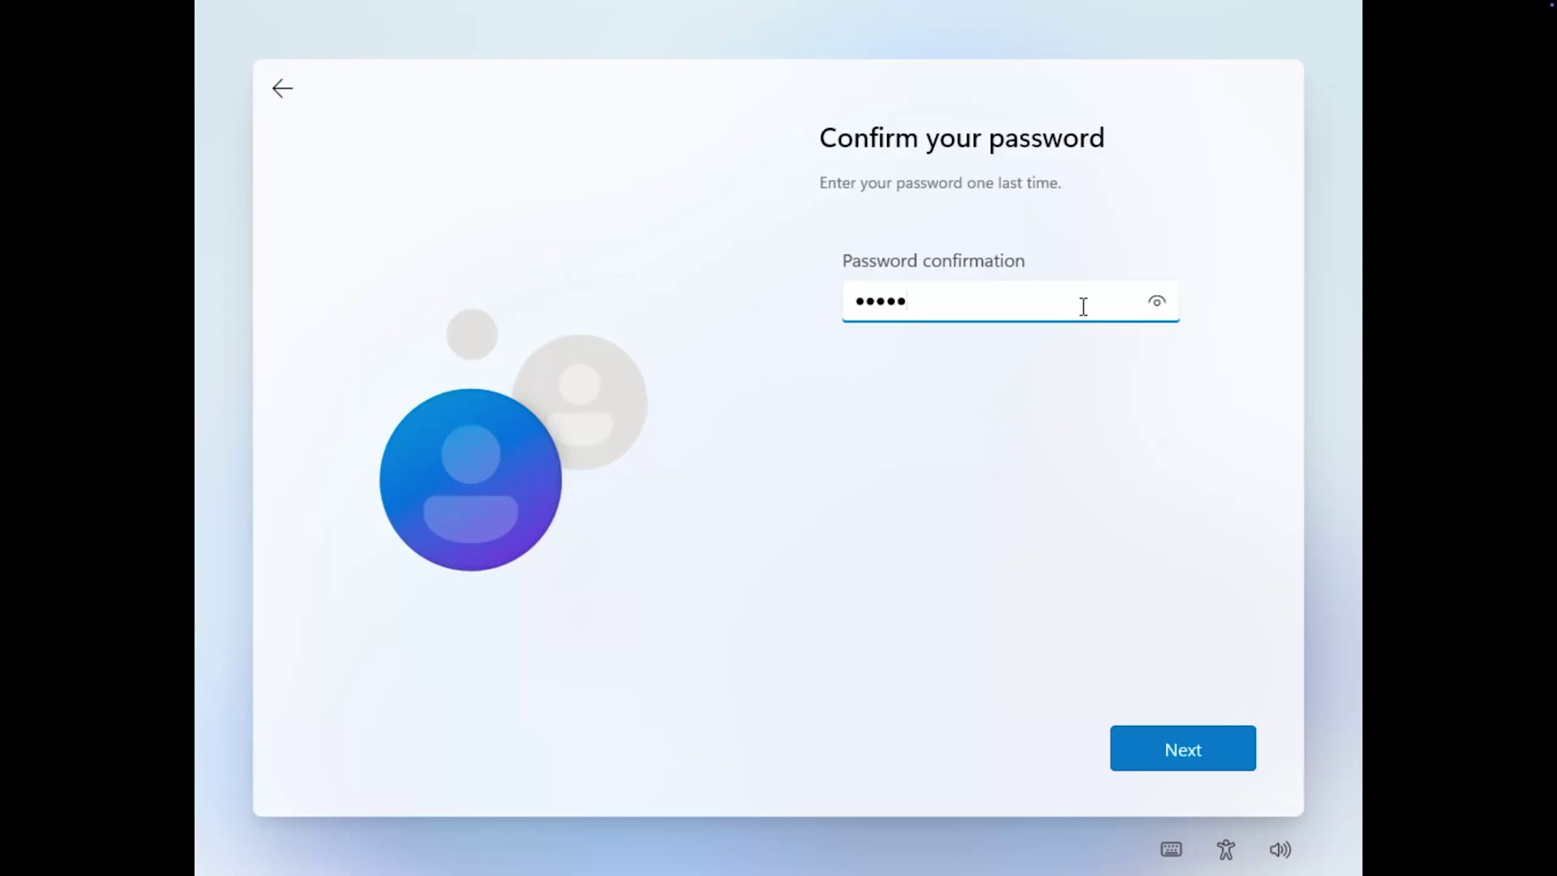
type("678")
left_click(1182, 753)
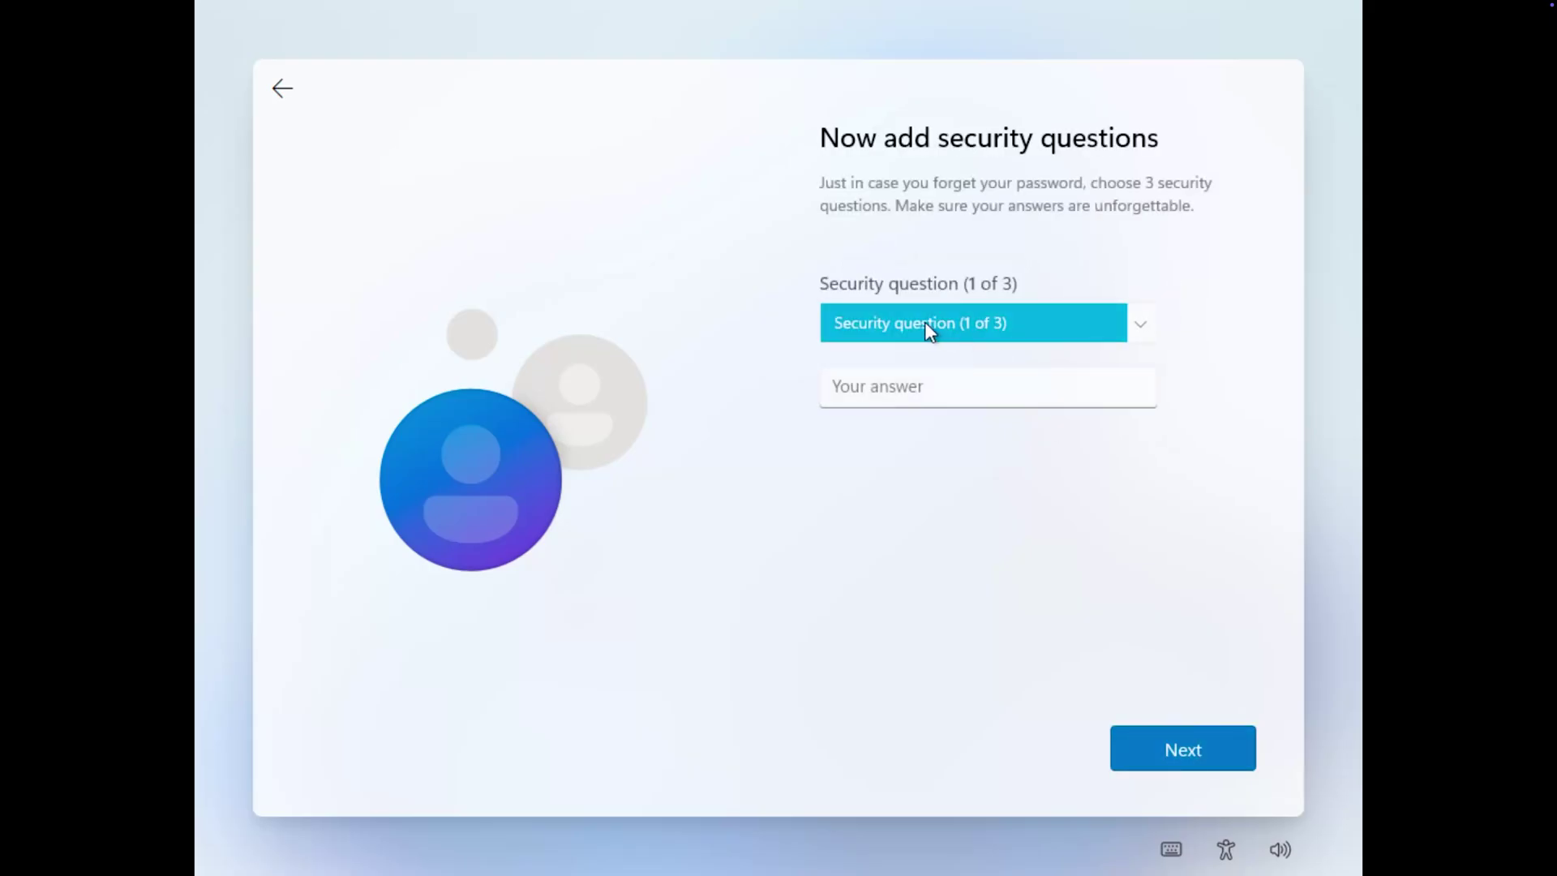
left_click(948, 379)
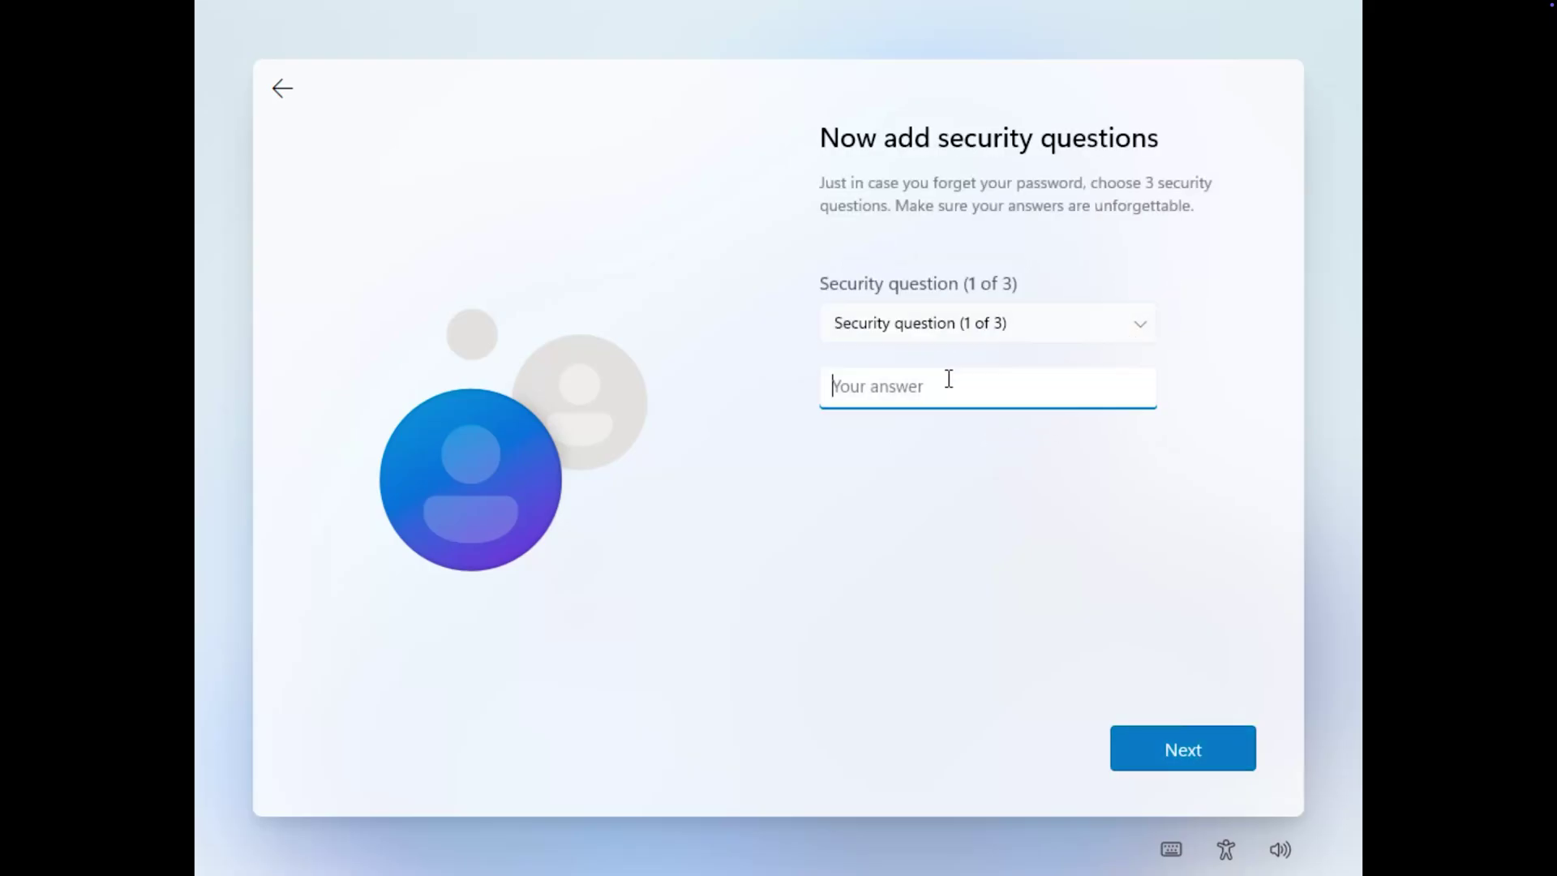
left_click(1046, 325)
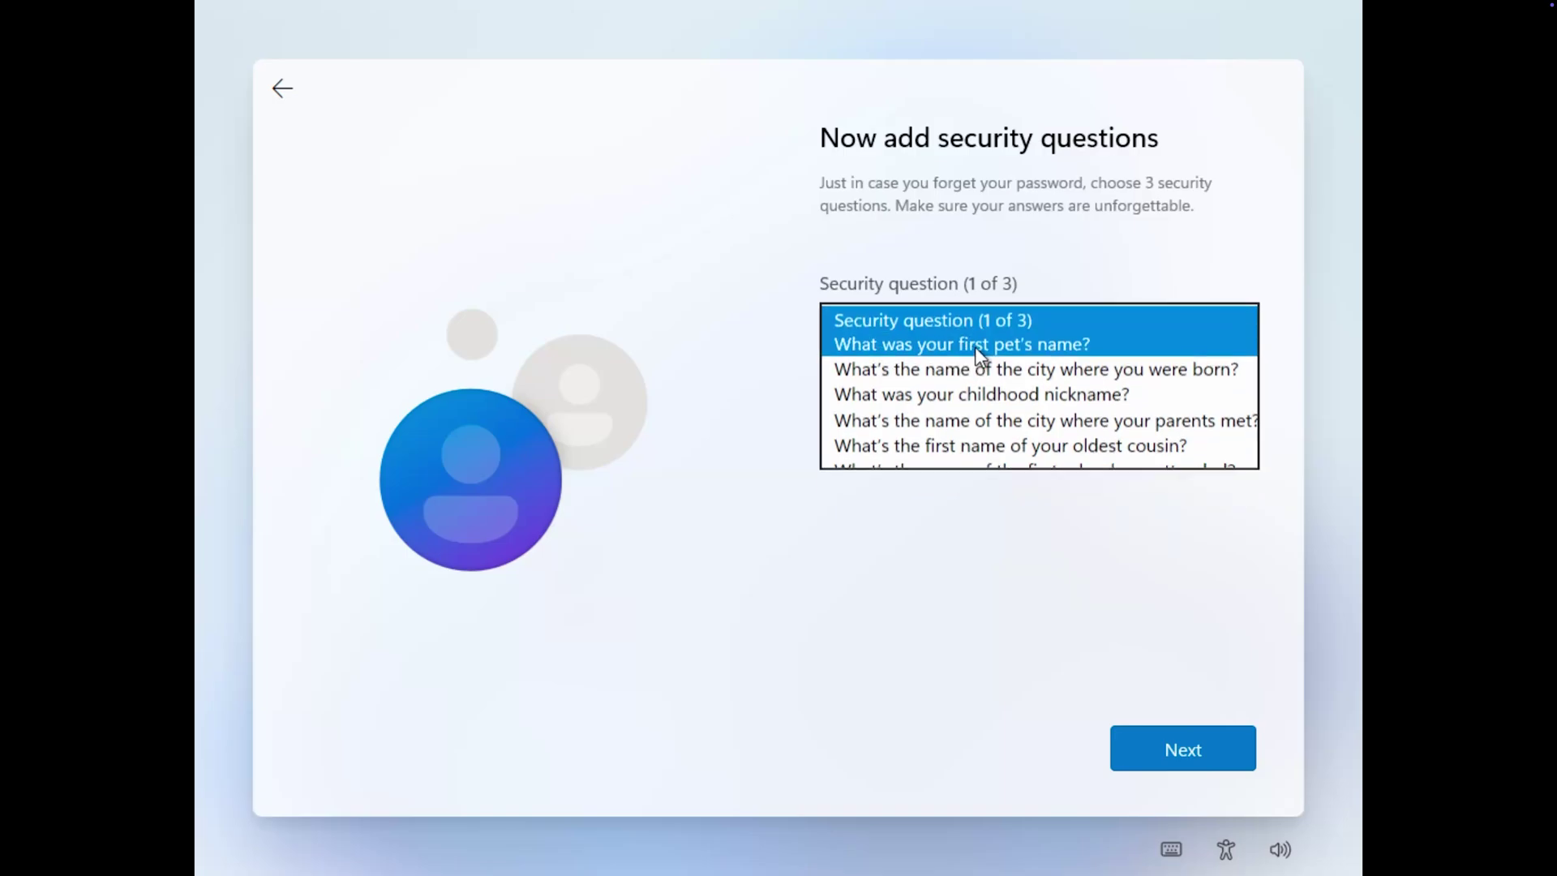
left_click(975, 347)
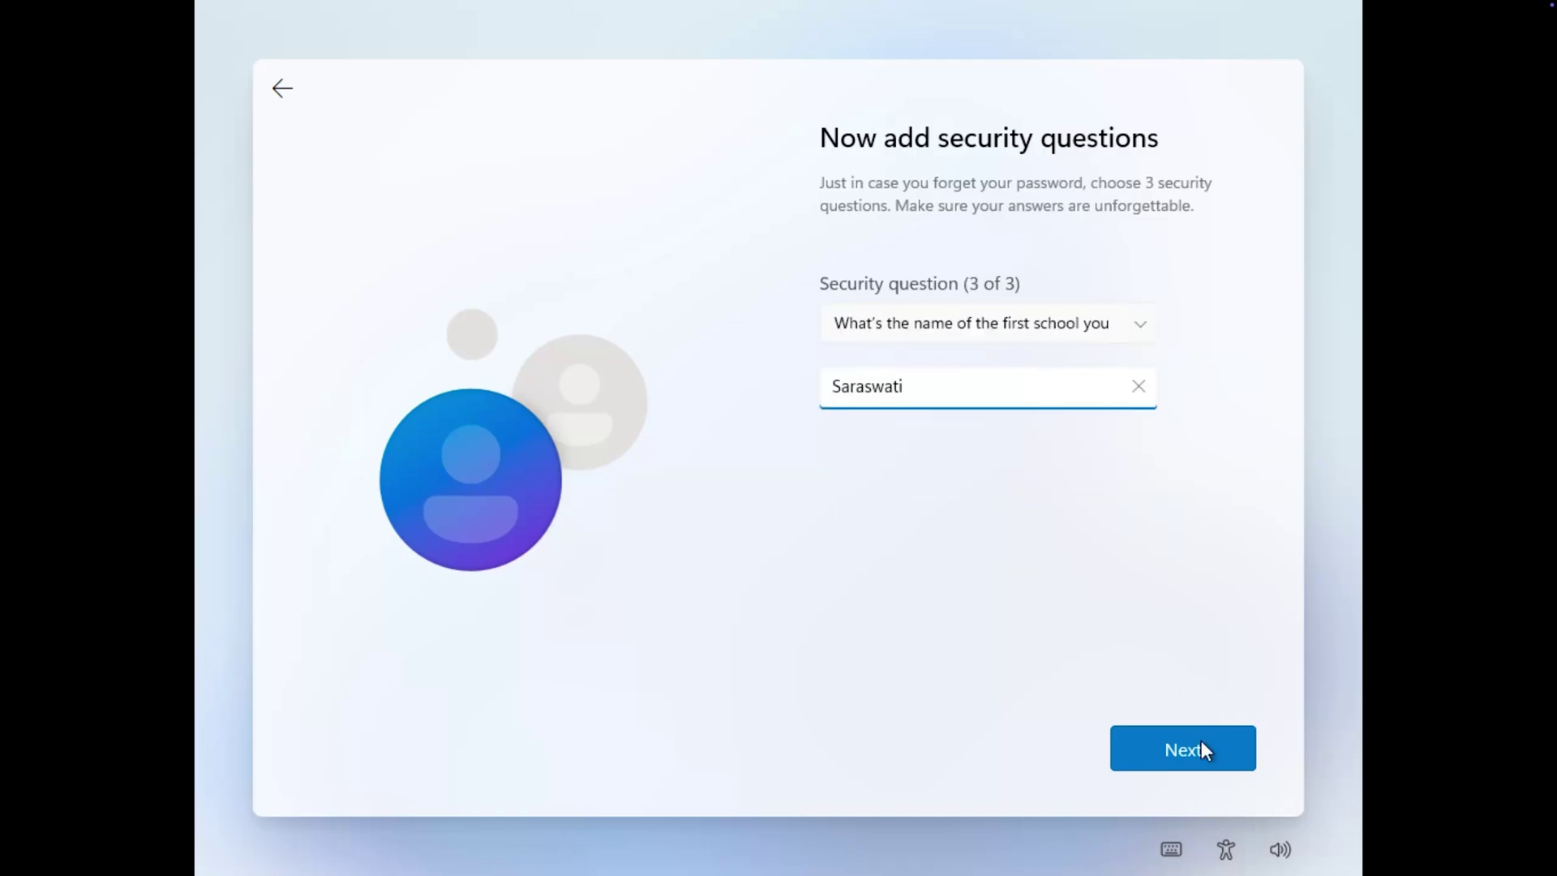
left_click(1200, 747)
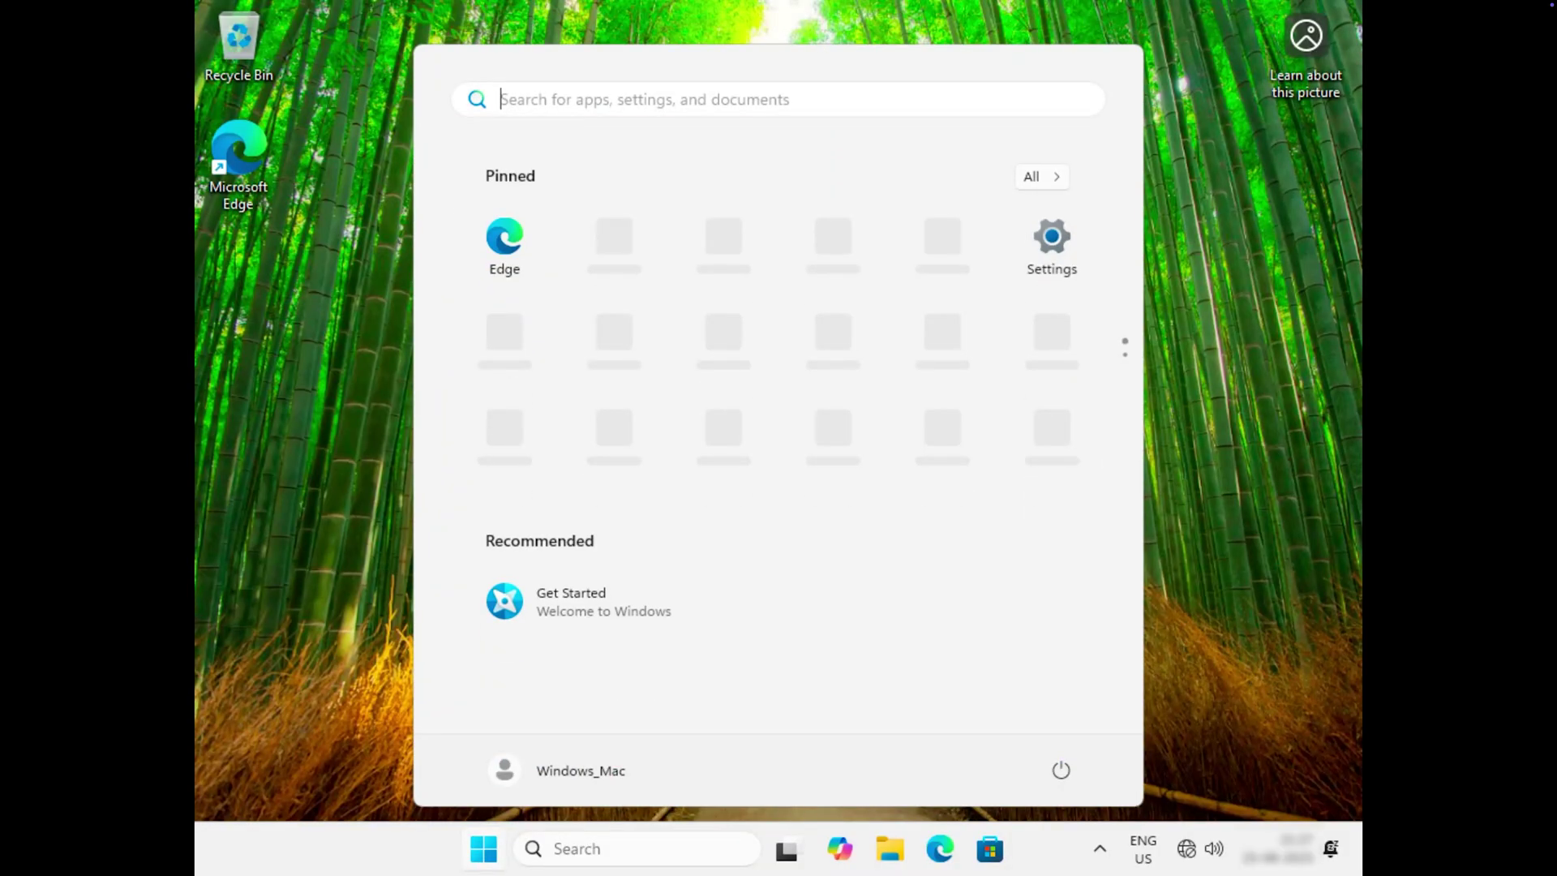
Connect the VMware Tools installer disc via Virtual Machine > Install VMware Tools.
left_click(311, 318)
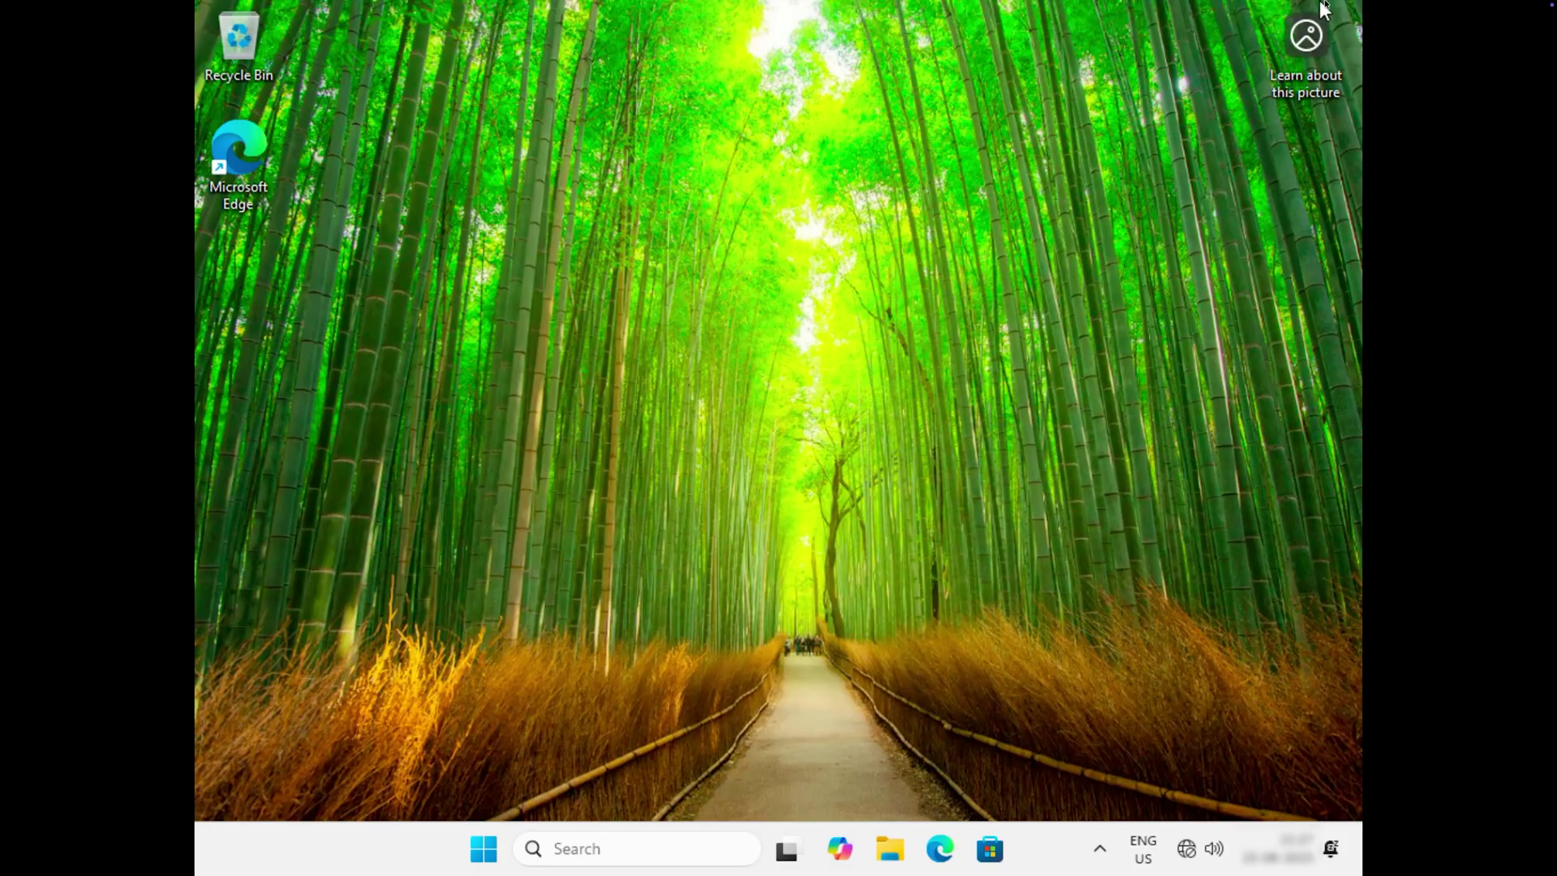
mouse_move(1472, 4)
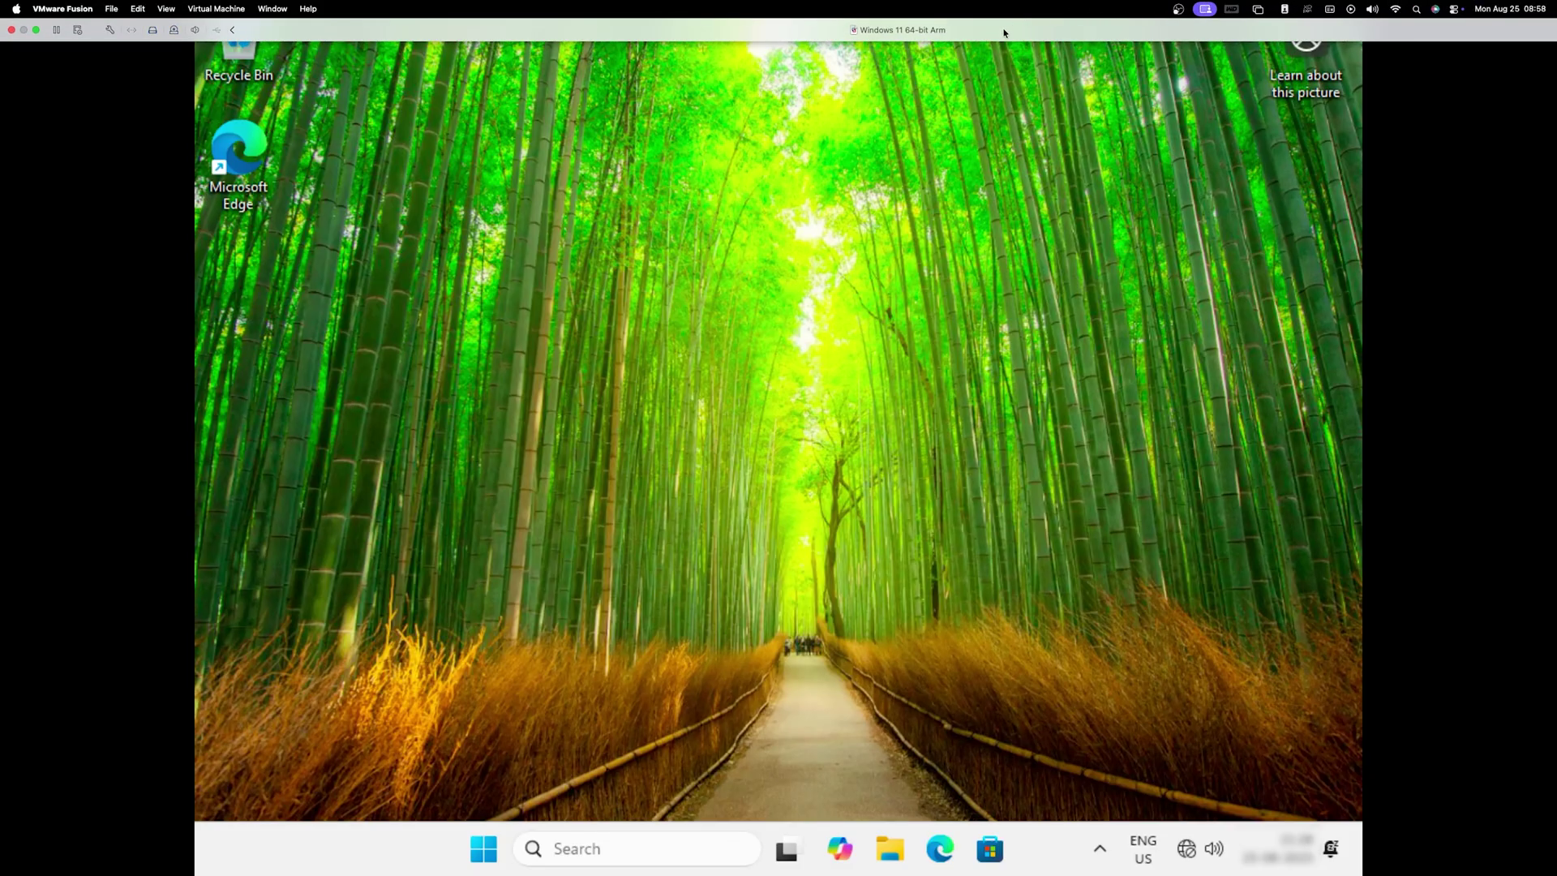
left_click(239, 8)
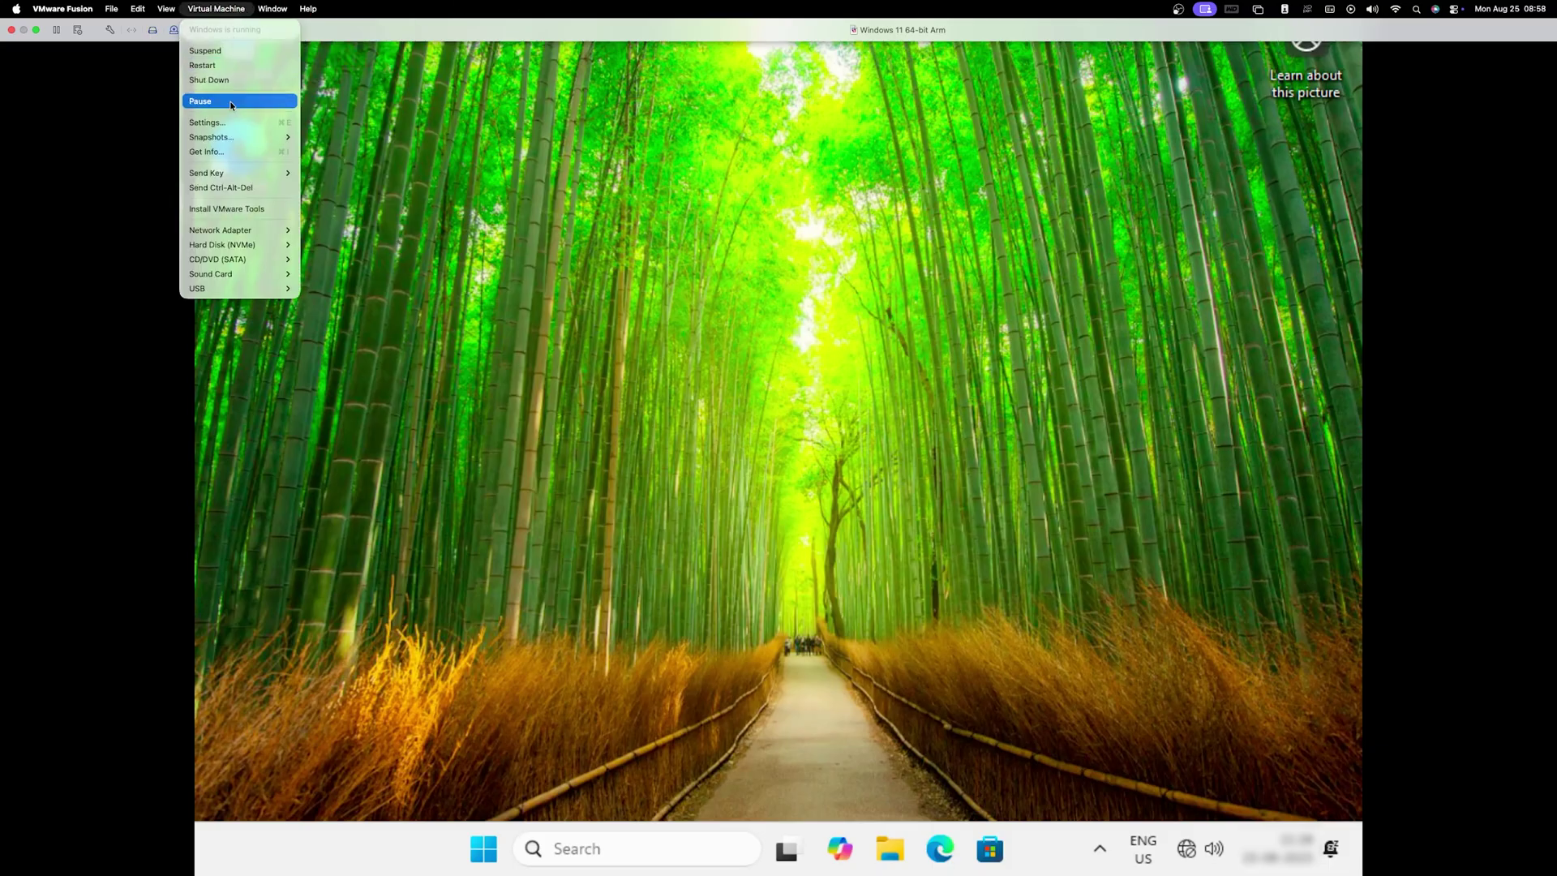
left_click(233, 210)
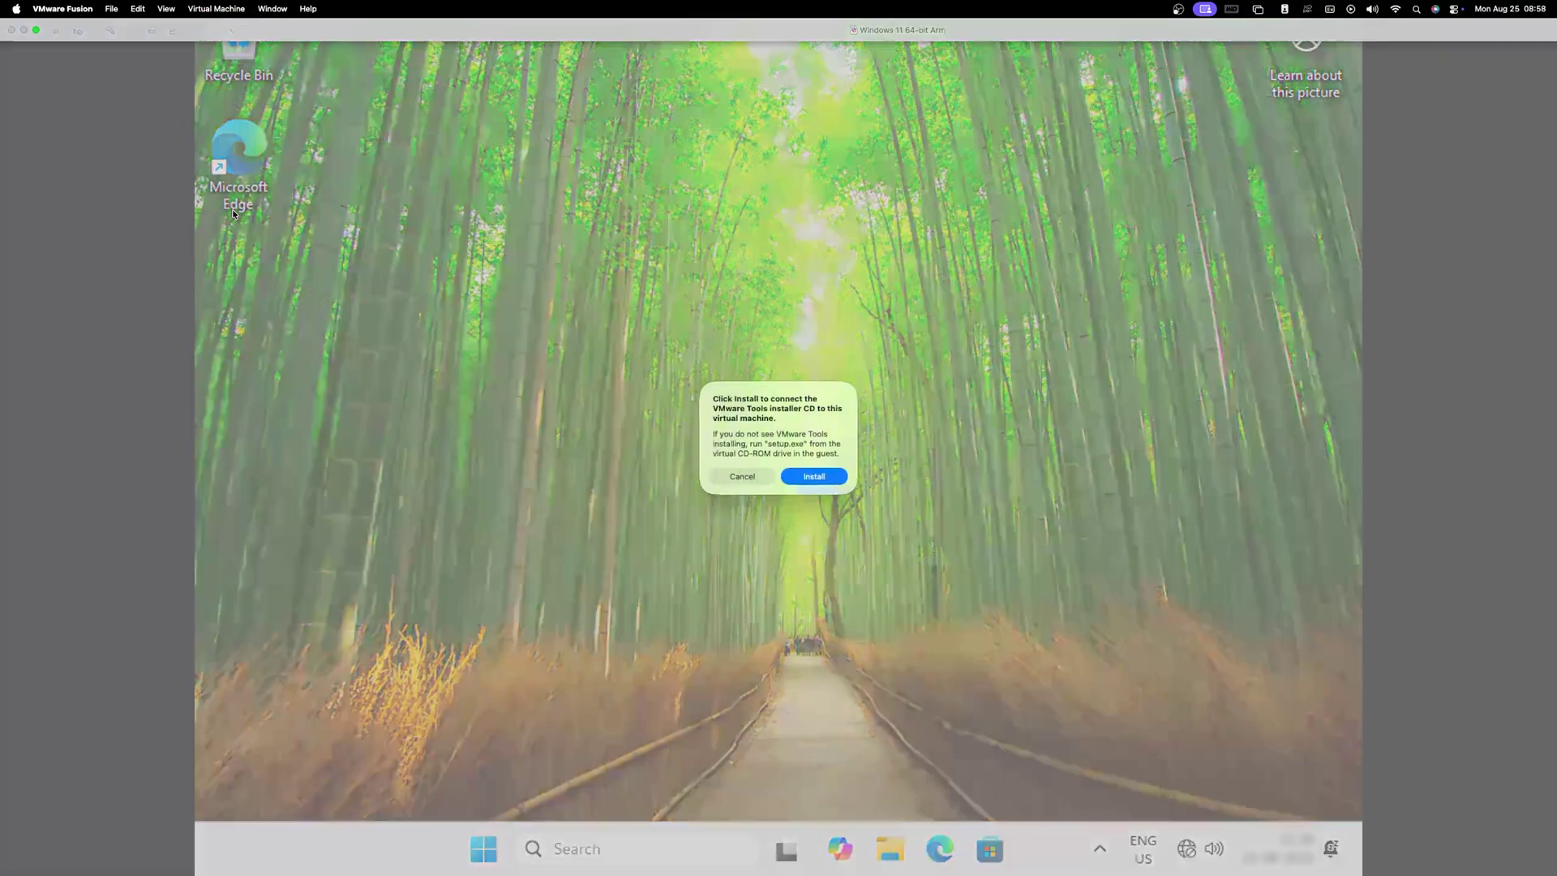
left_click(814, 476)
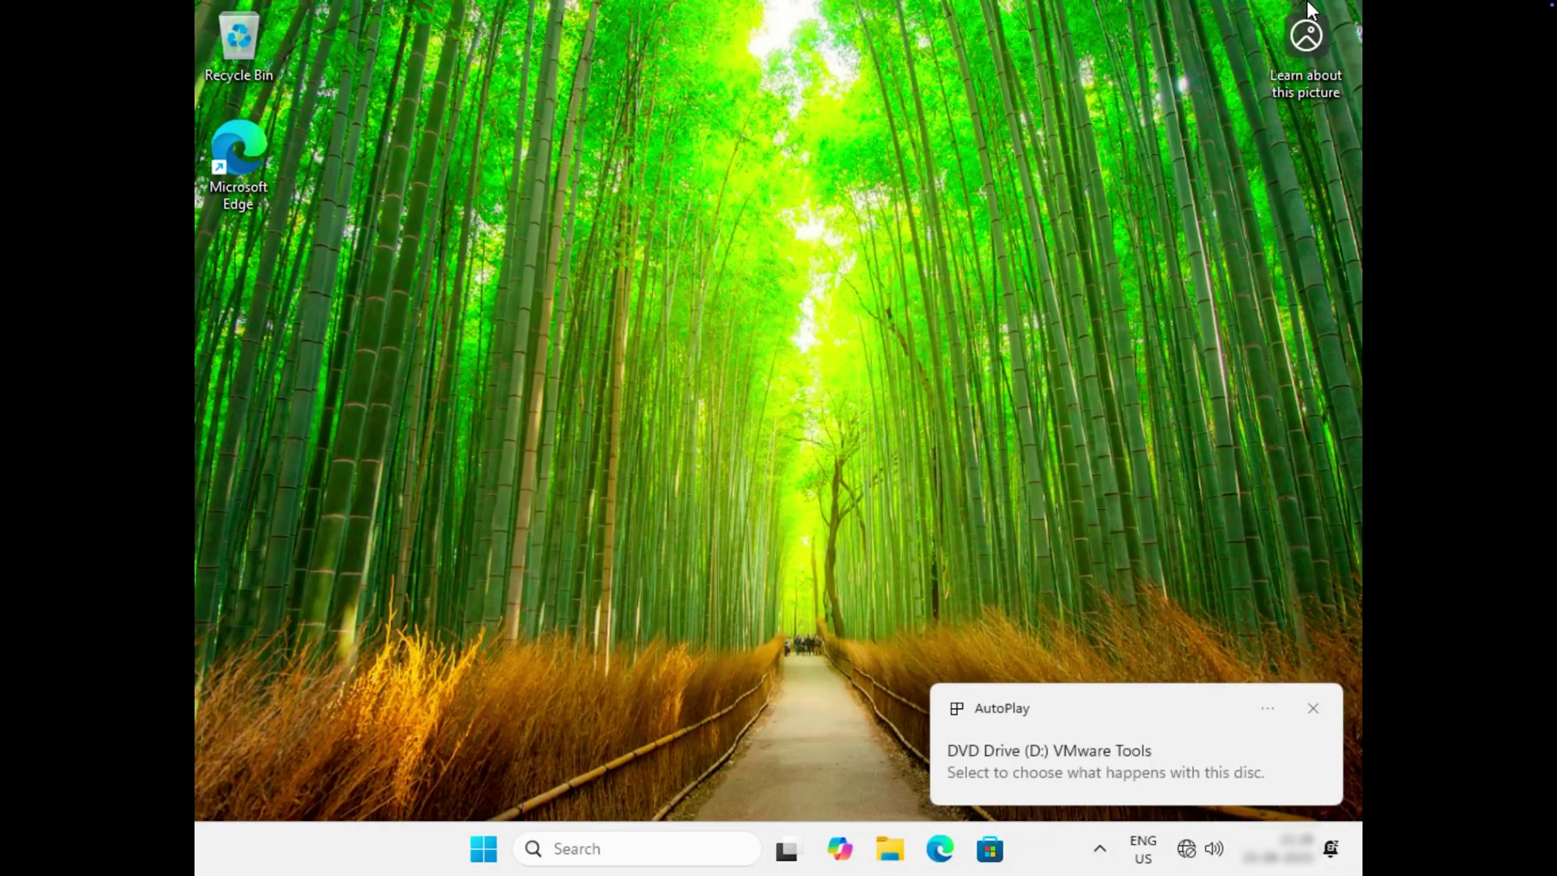
Run setup.exe from AutoPlay, allow changes, and install VMware Tools with the Typical setup.
left_click(1112, 760)
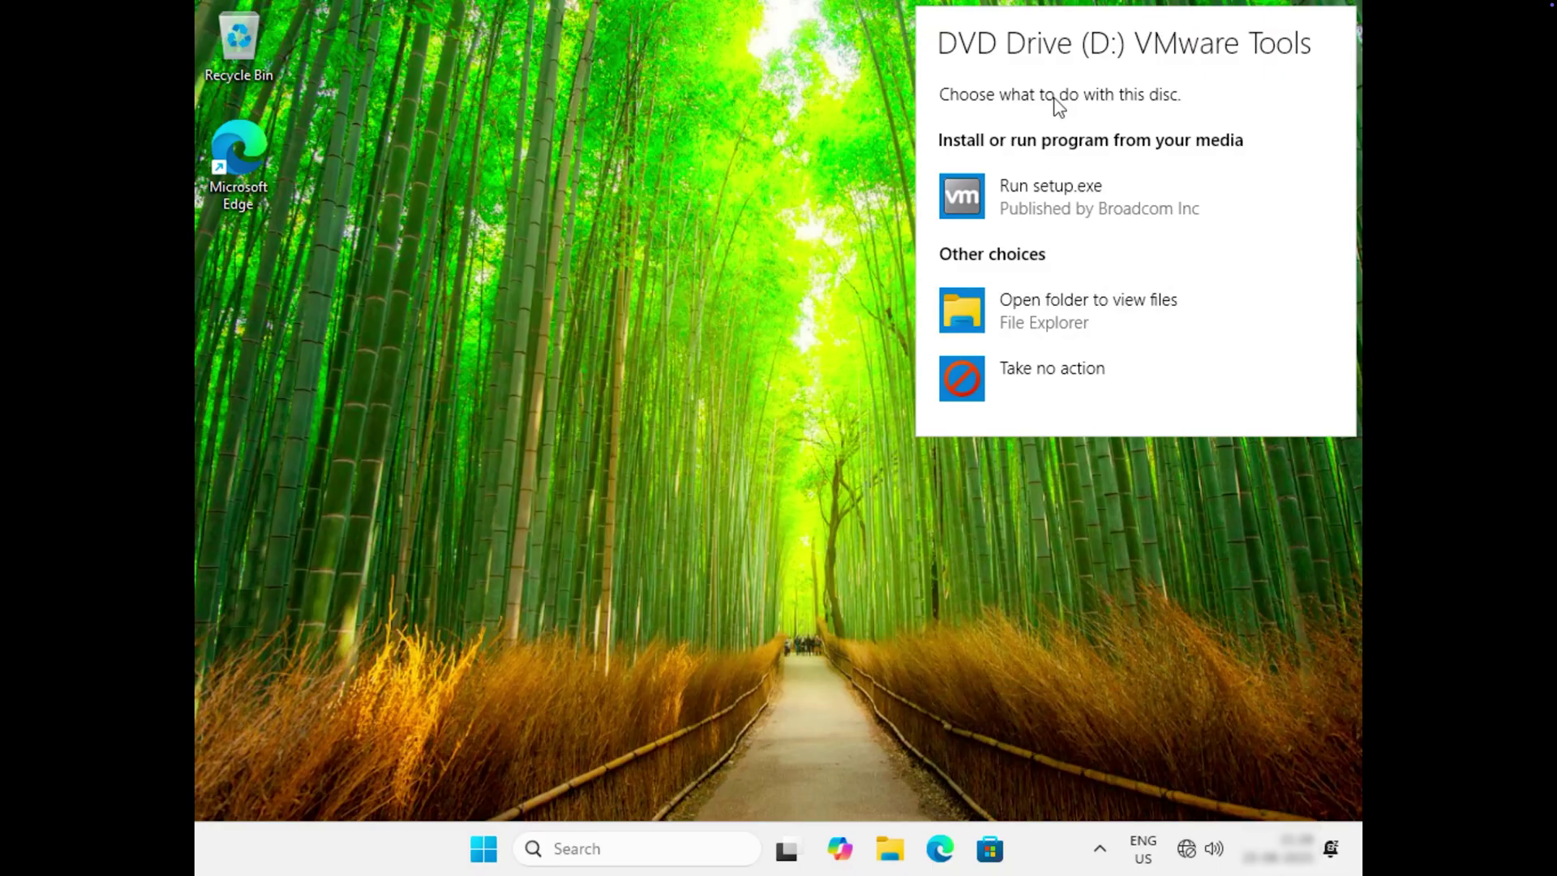
left_click(1075, 216)
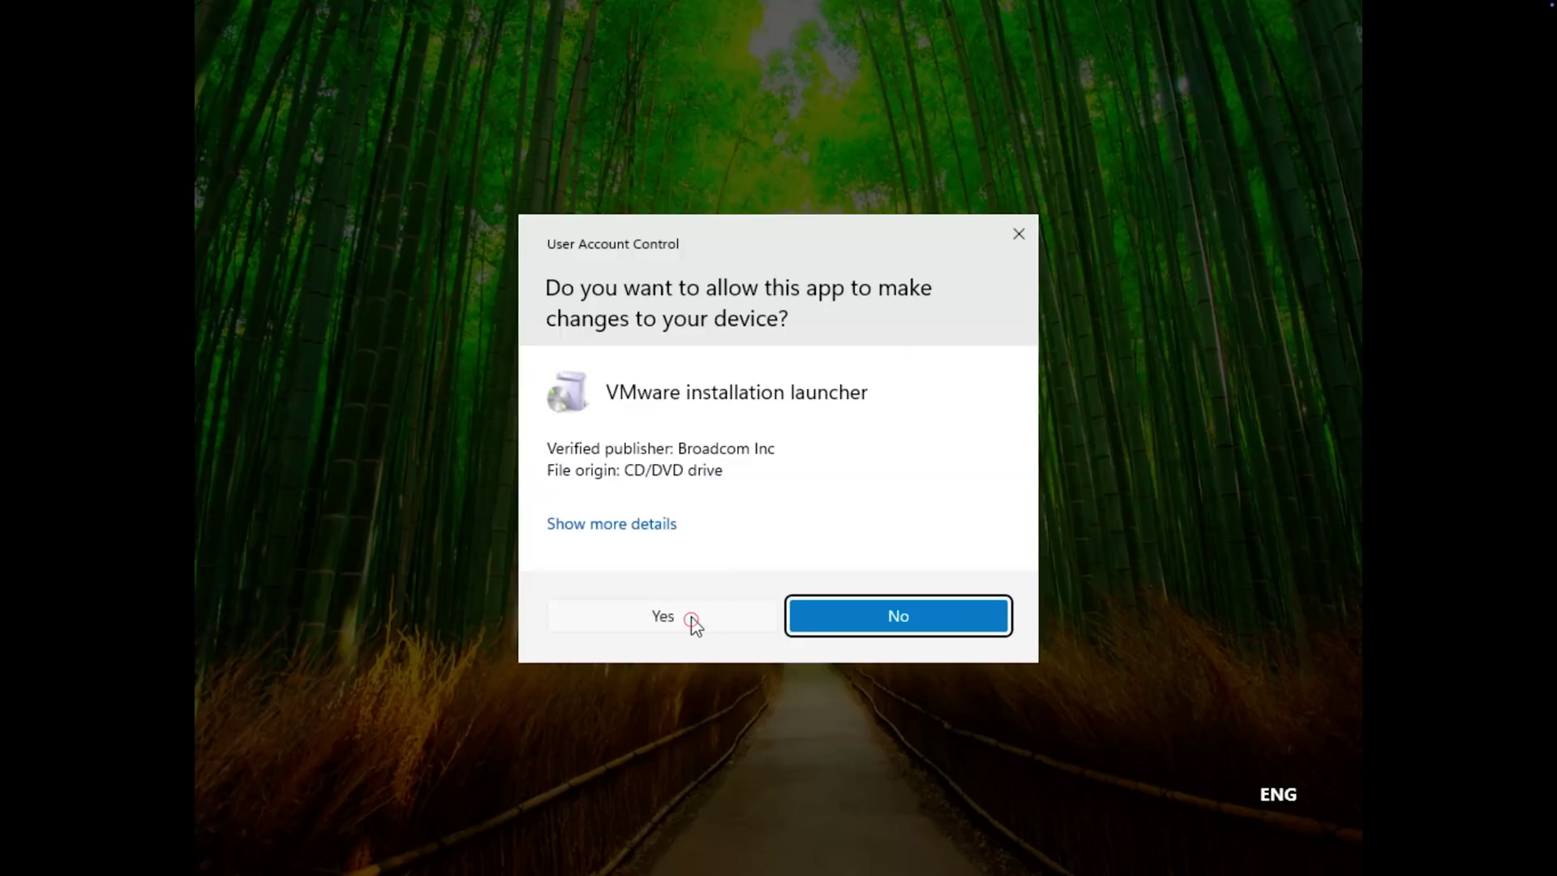
left_click(692, 618)
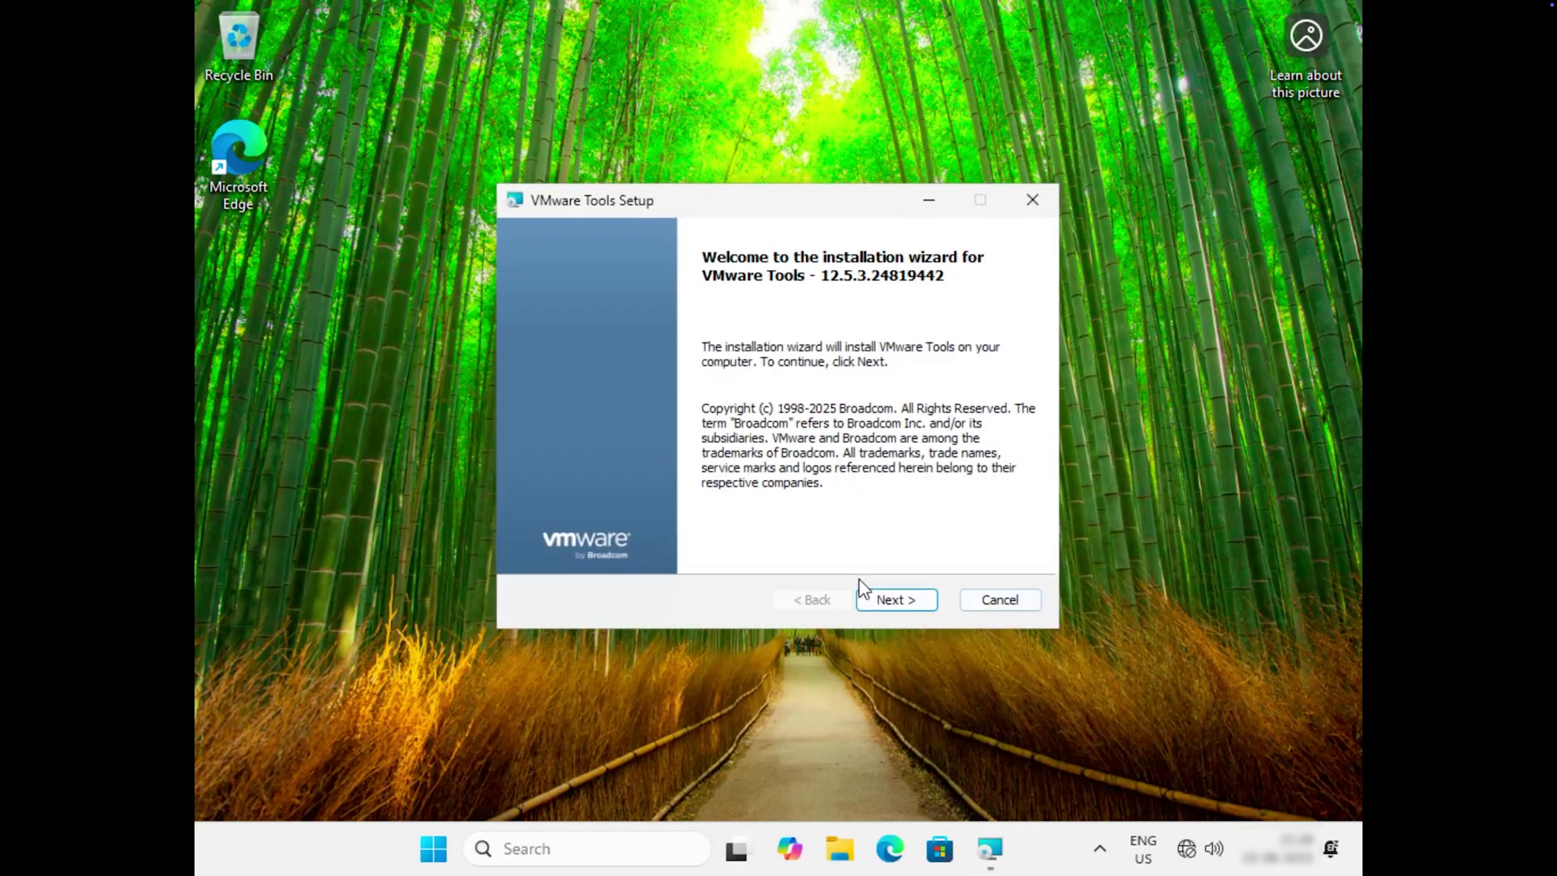
left_click(896, 600)
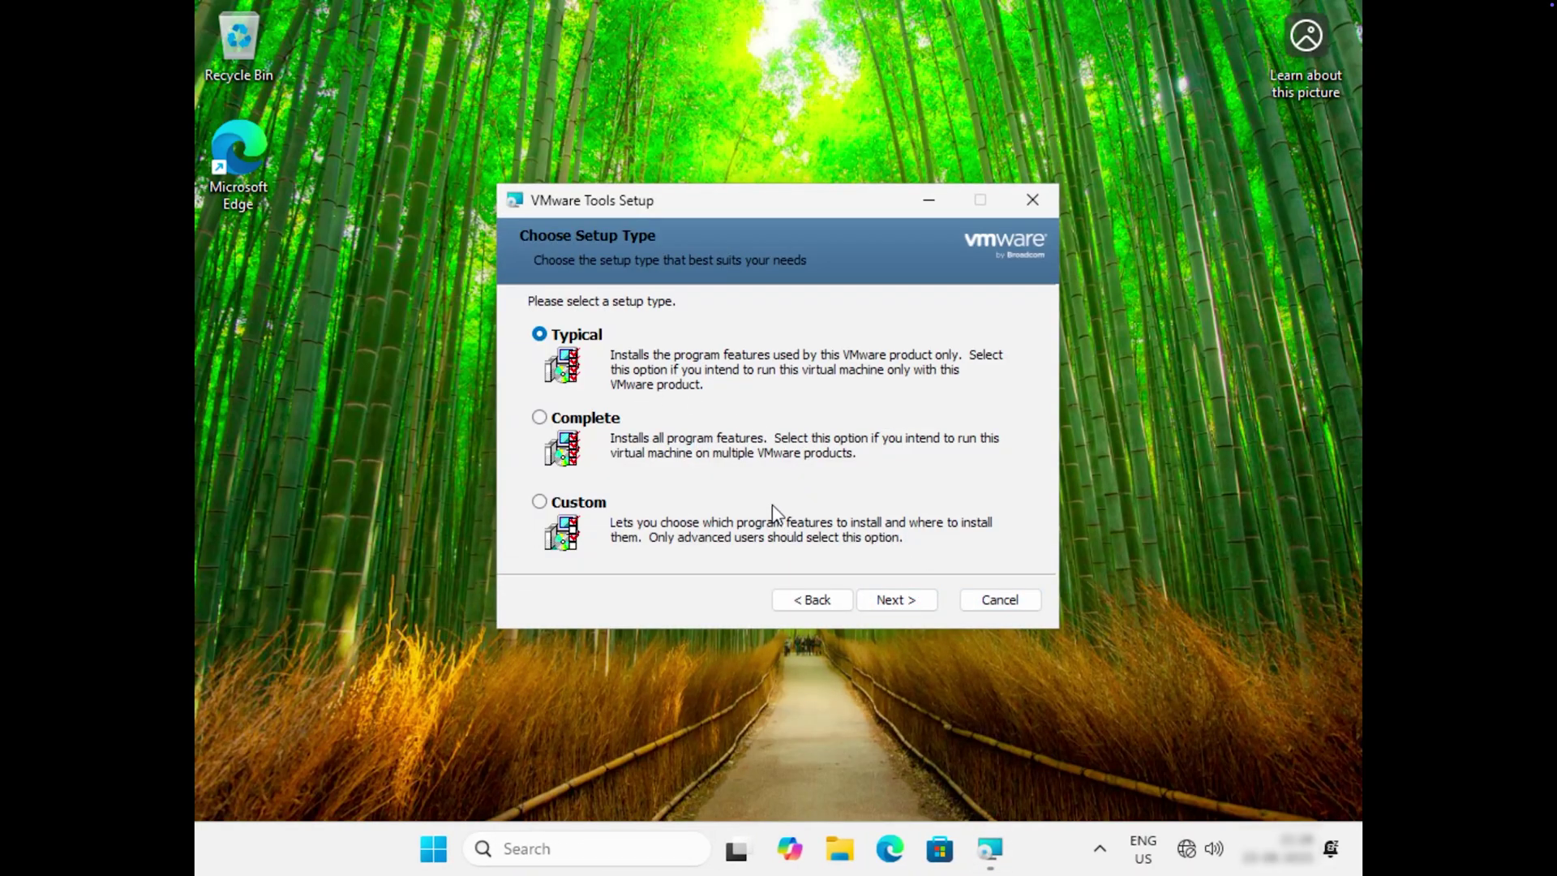
left_click(931, 601)
left_click(930, 602)
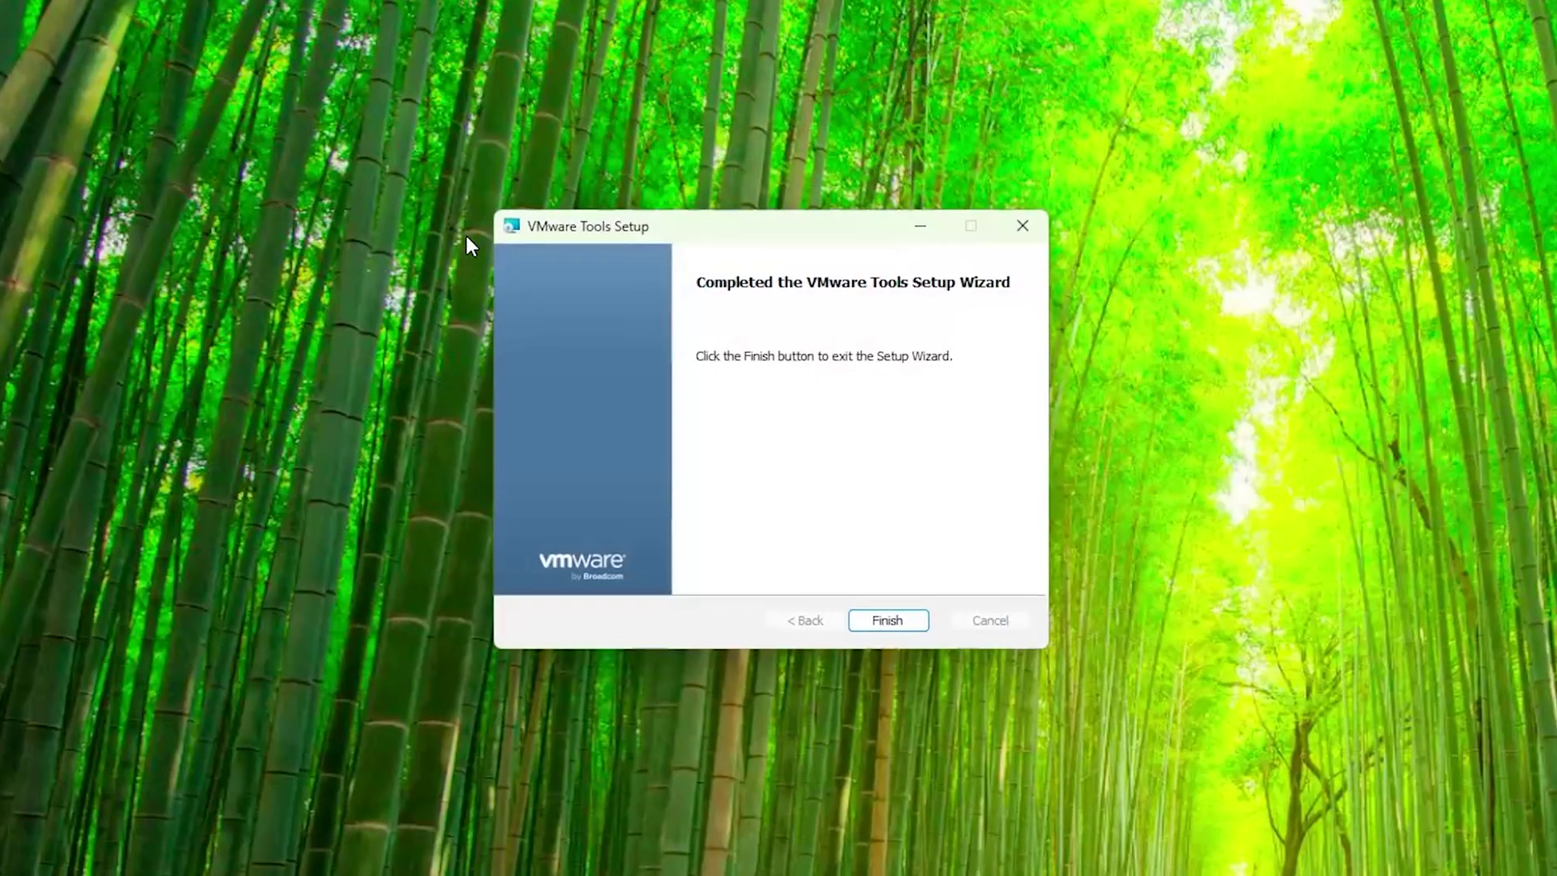
Close the finished VMware Tools wizard, then sign back in with the account password after restart.
left_click(890, 622)
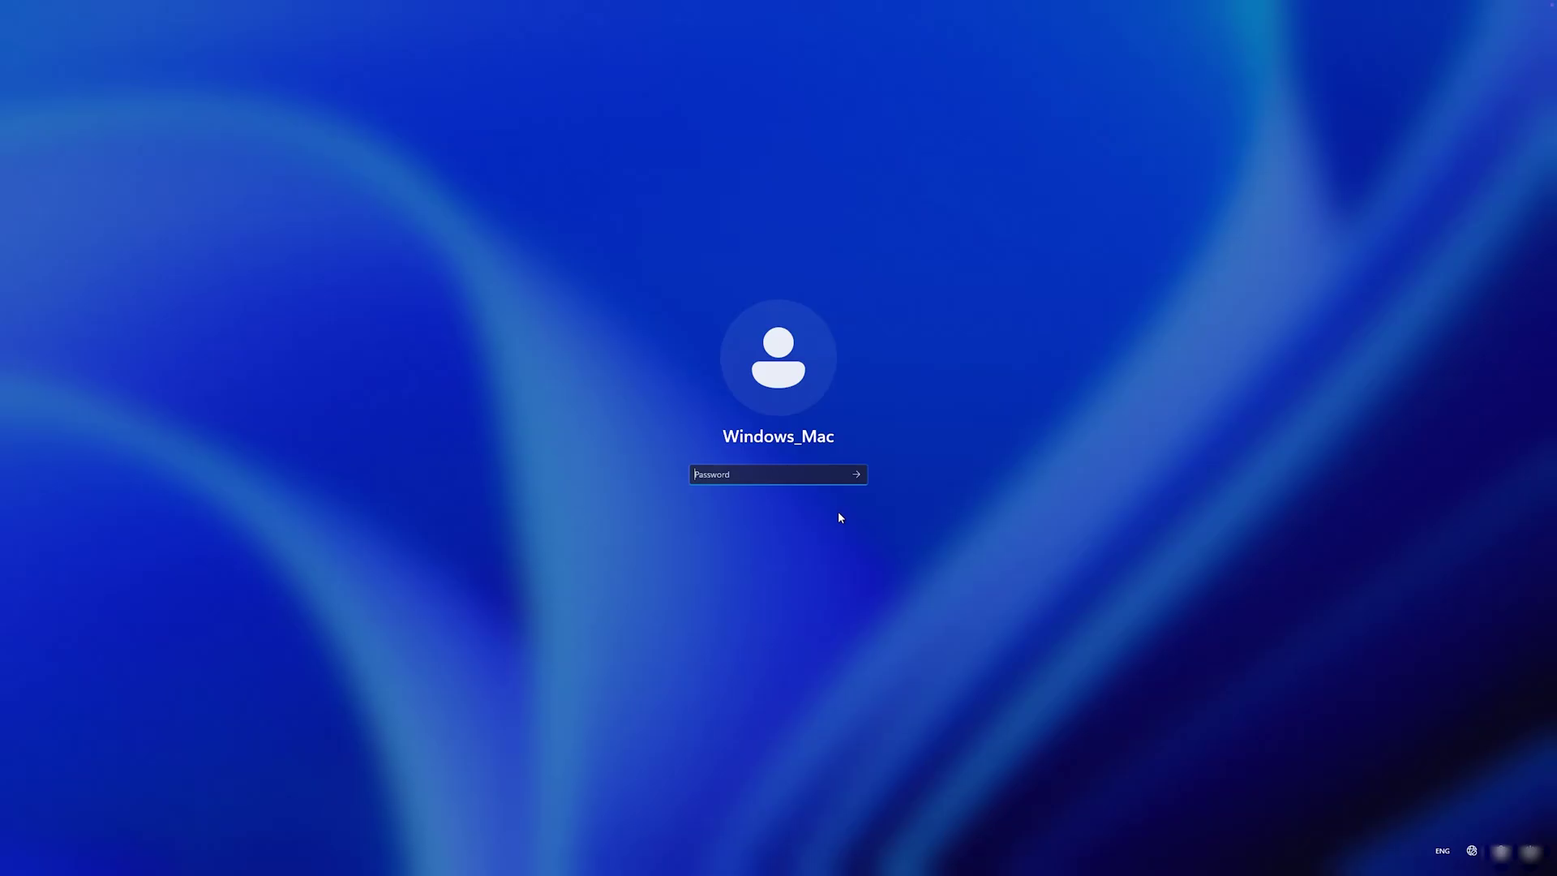
type("•••••••")
key("Return")
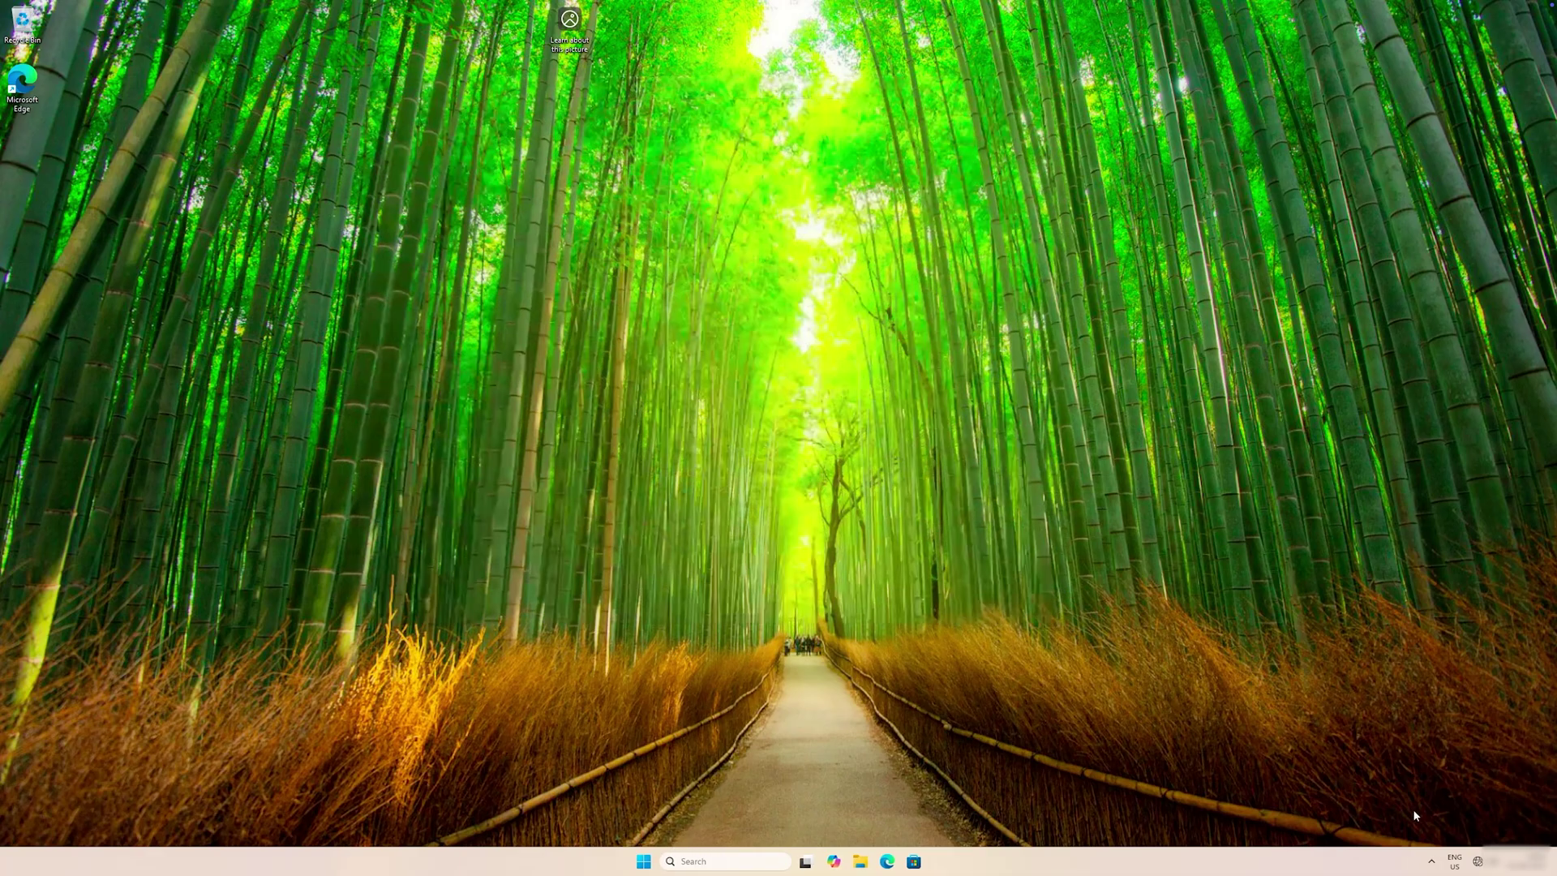
Re-enable the Ethernet adapter from the tray's Network and Internet settings.
right_click(1477, 862)
left_click(1480, 818)
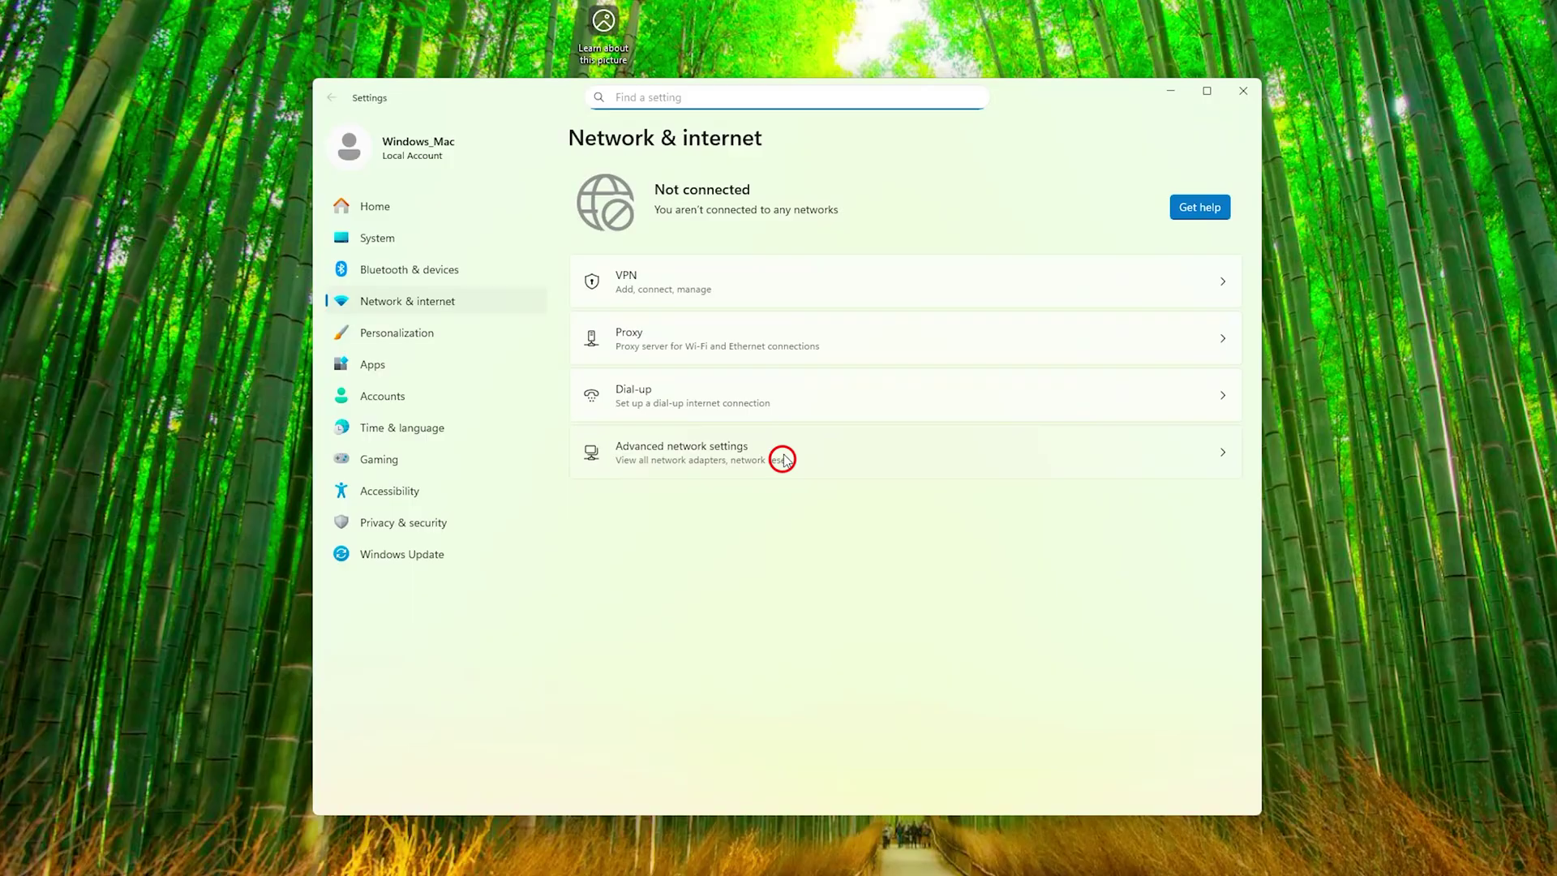
left_click(783, 459)
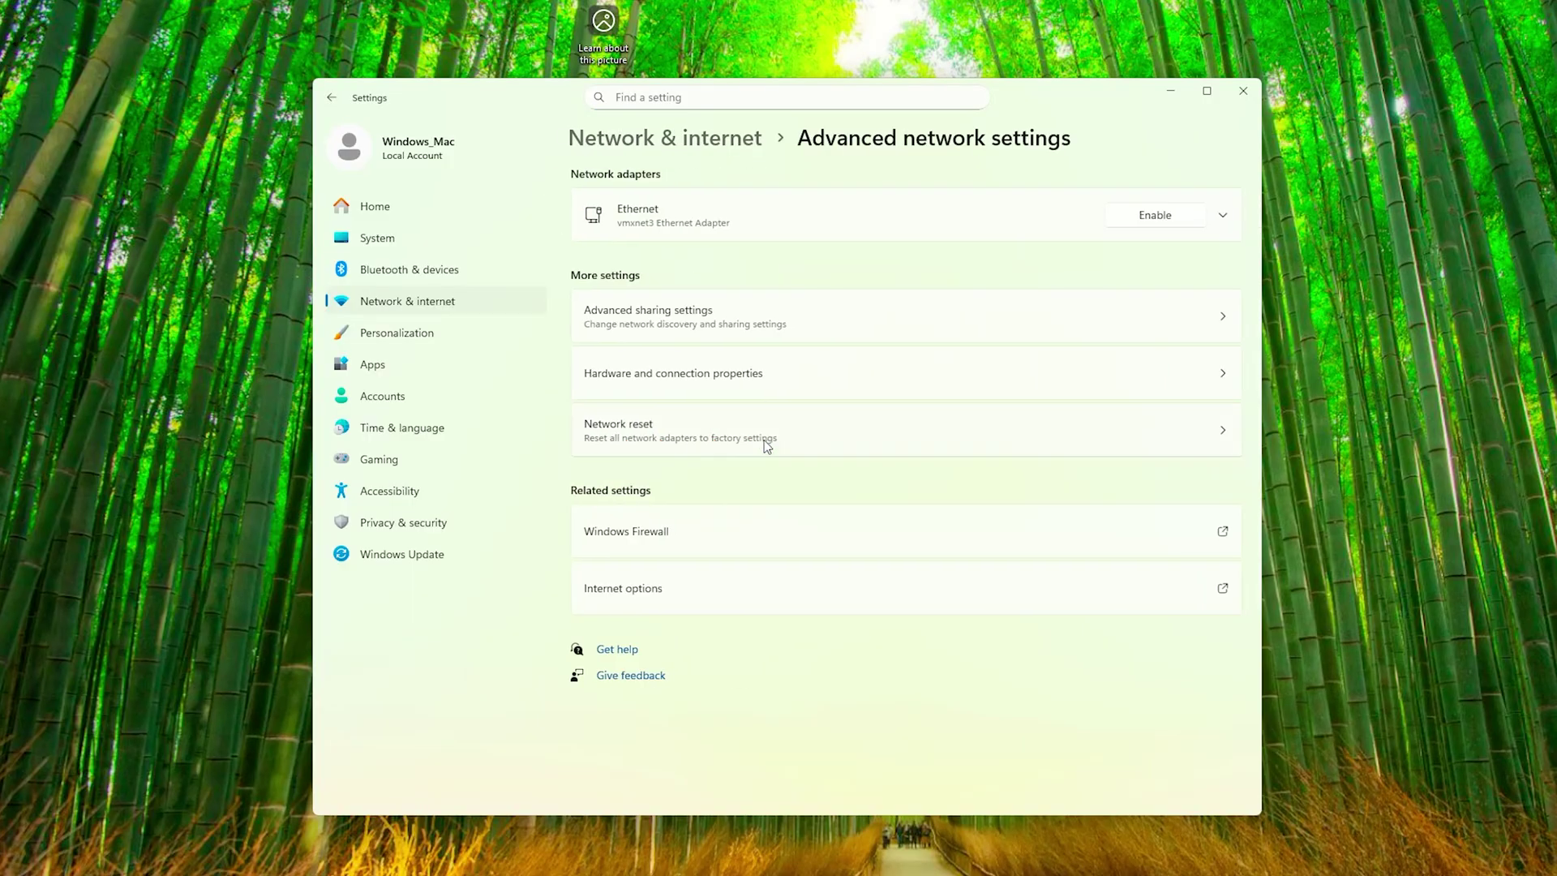
left_click(1133, 220)
left_click(1243, 91)
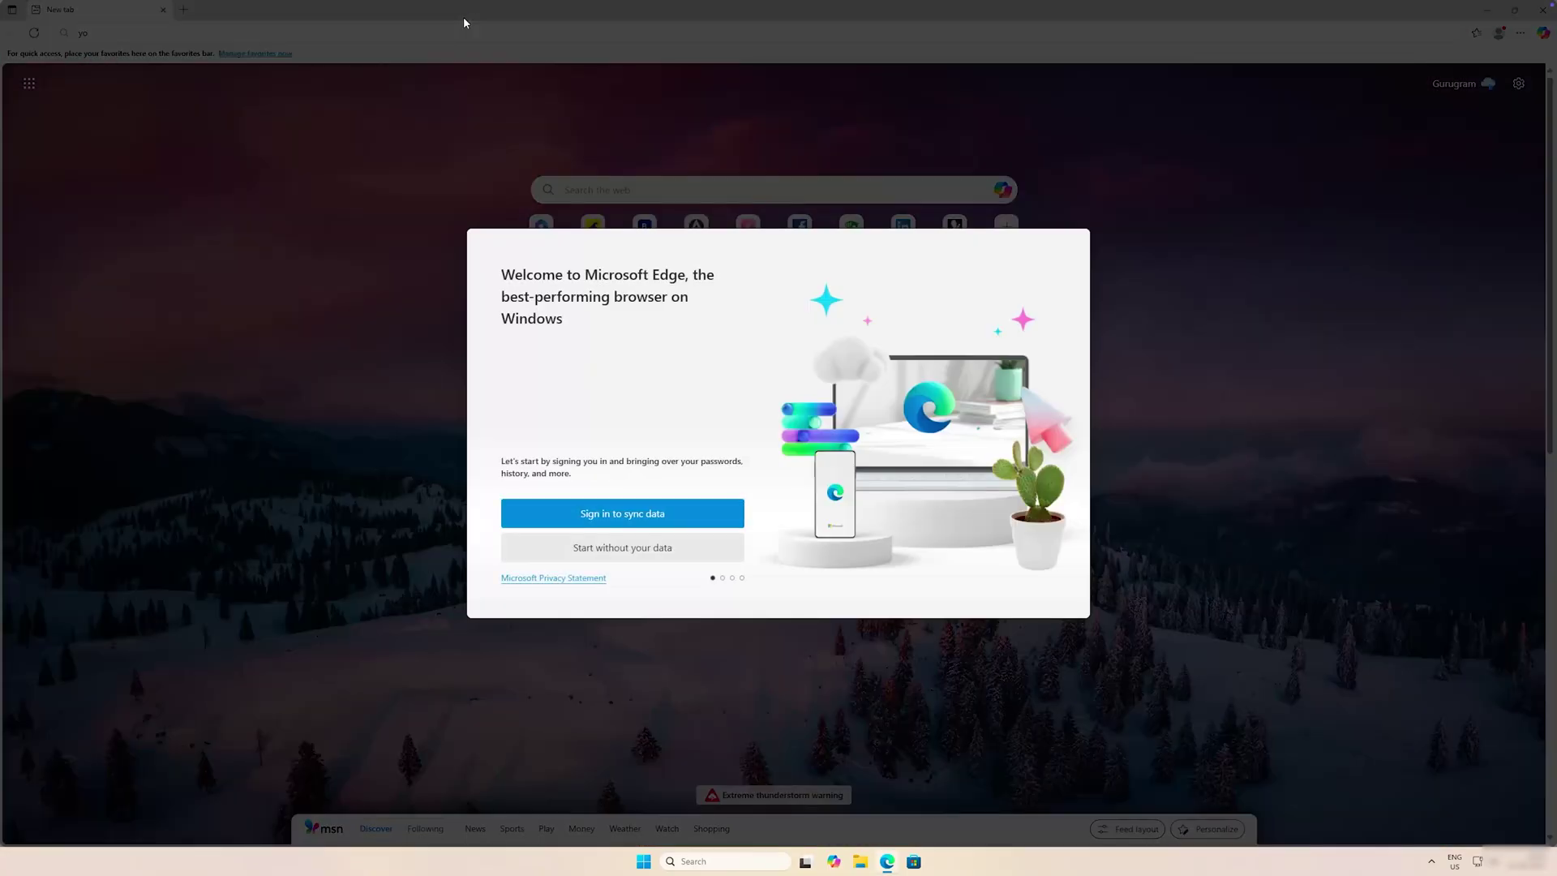
Step through Edge's welcome pages without signing in, setting the browsing data import choice.
left_click(675, 558)
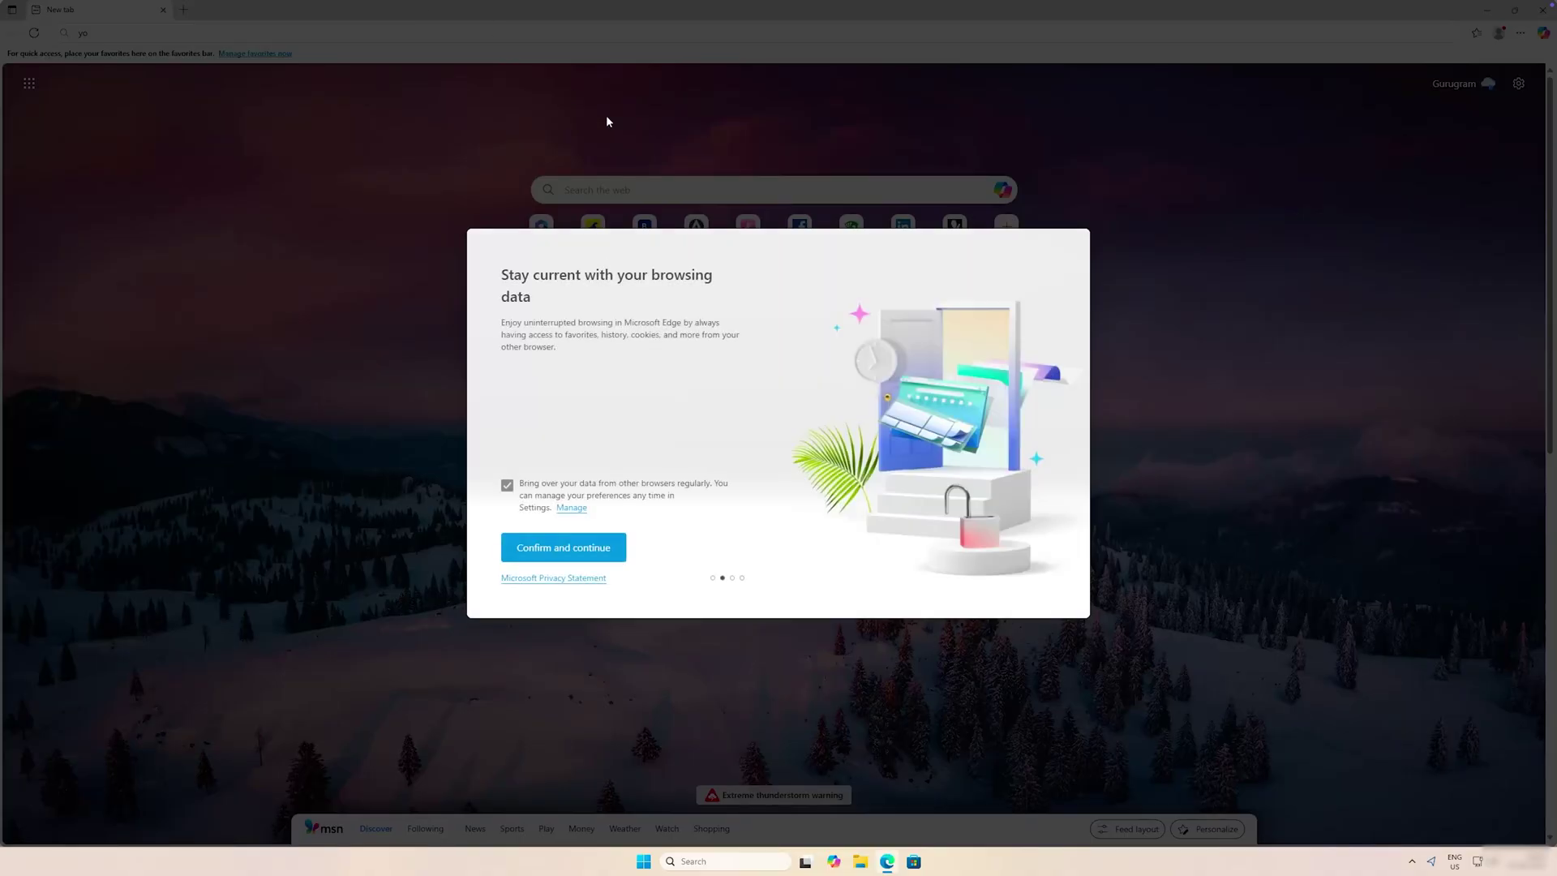
left_click(508, 498)
left_click(559, 544)
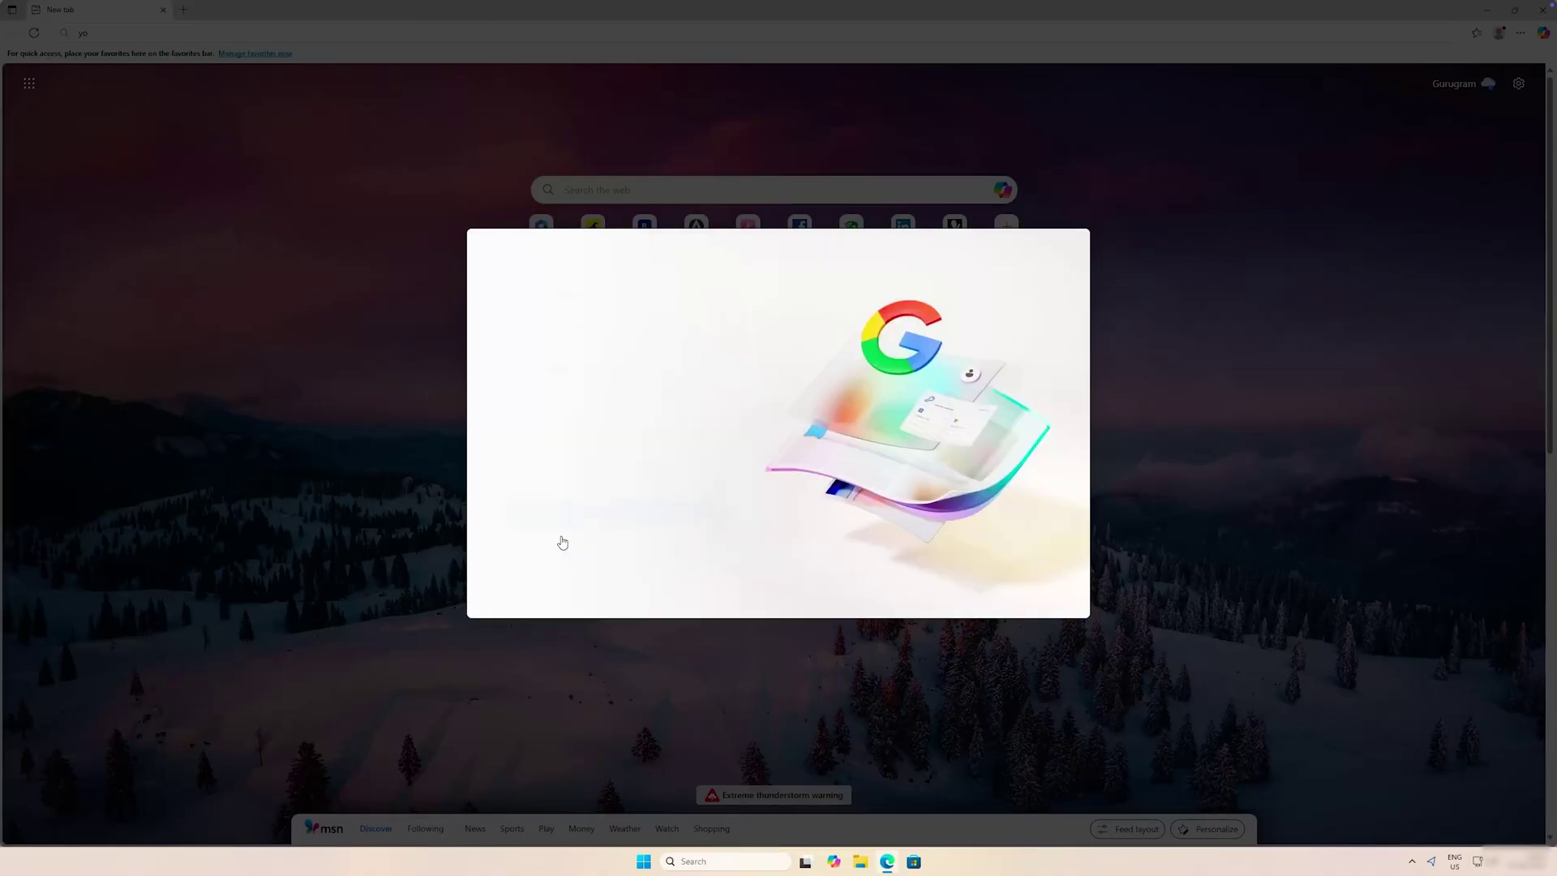
left_click(654, 555)
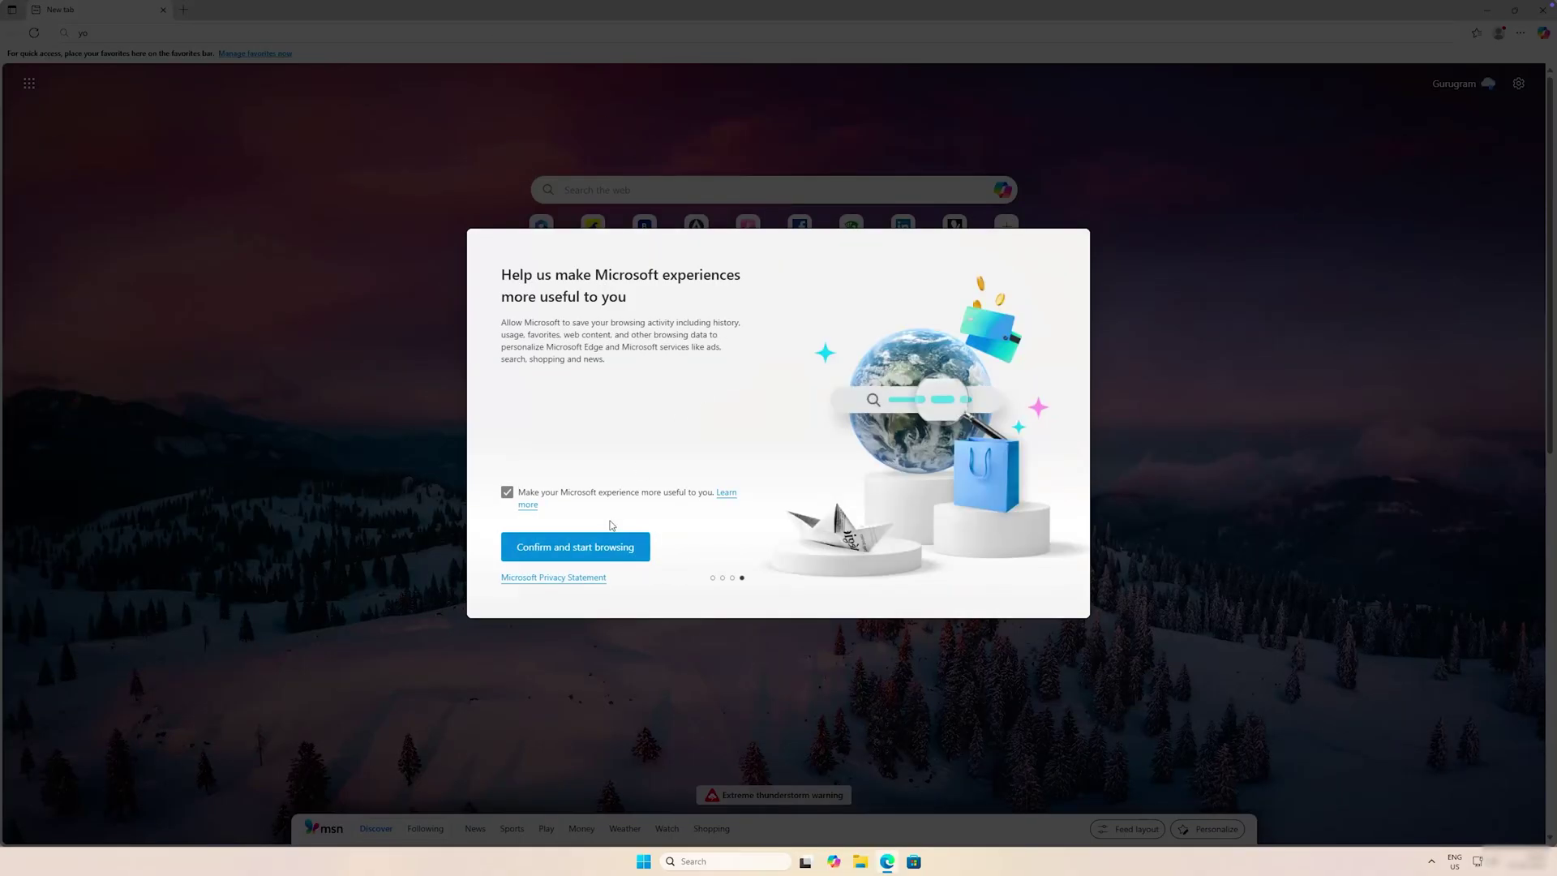